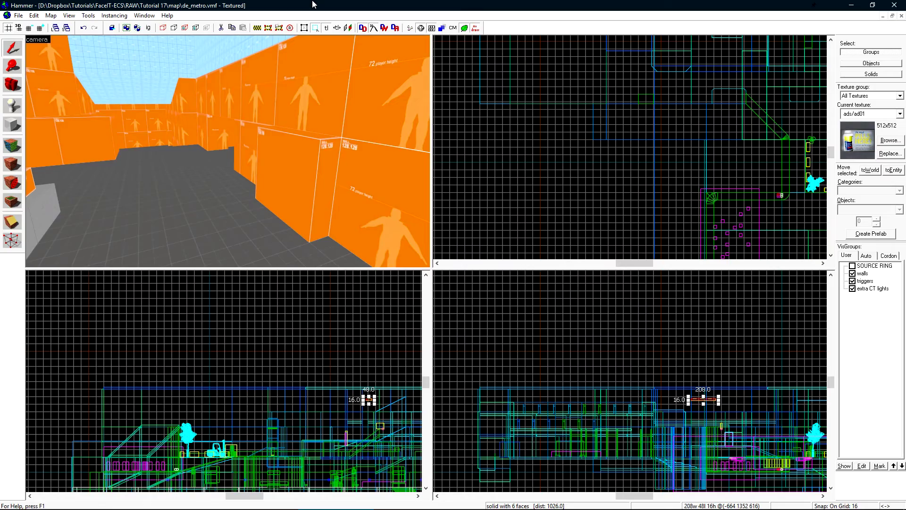
Filter the texture browser for "decal" and choose the BIG graffiti texture decals/decalgraffiti043a_cs.
drag(307, 177, 298, 185)
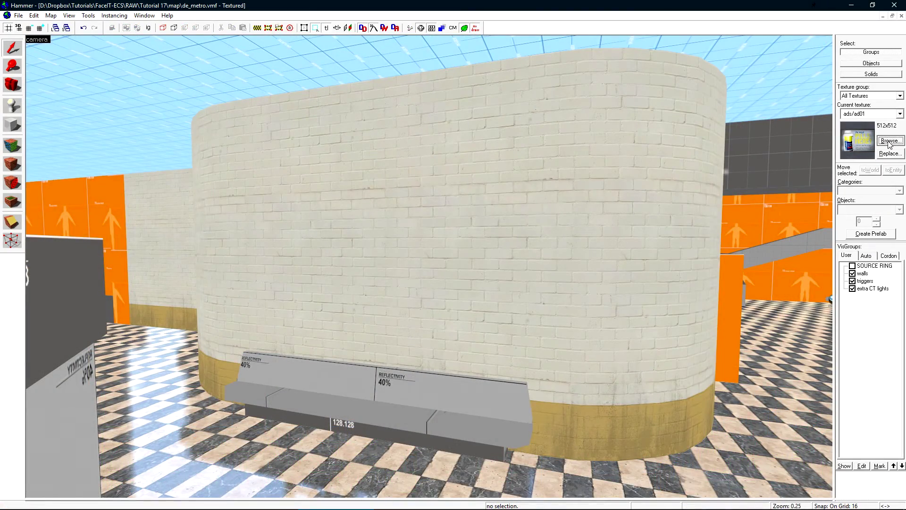
click(889, 140)
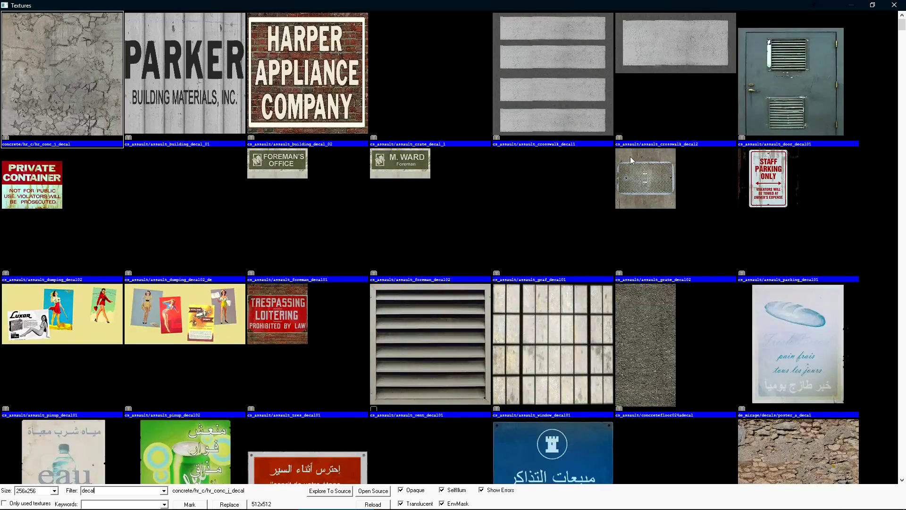
click(273, 60)
drag(902, 26, 903, 150)
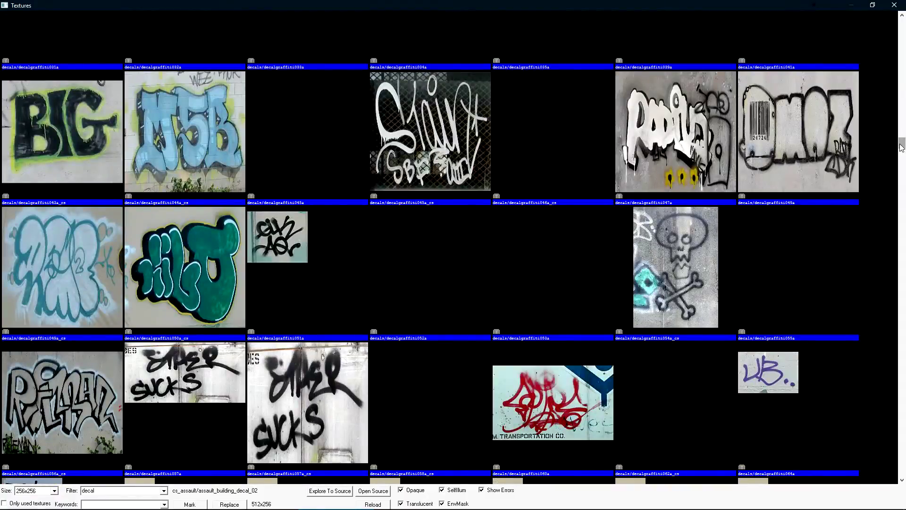
double_click(82, 122)
Use the Decal tool to place one BIG graffiti on the flat brick wall and another on the adjoining curved wall.
key(w)
key(a)
key(z)
key(w)
key(z)
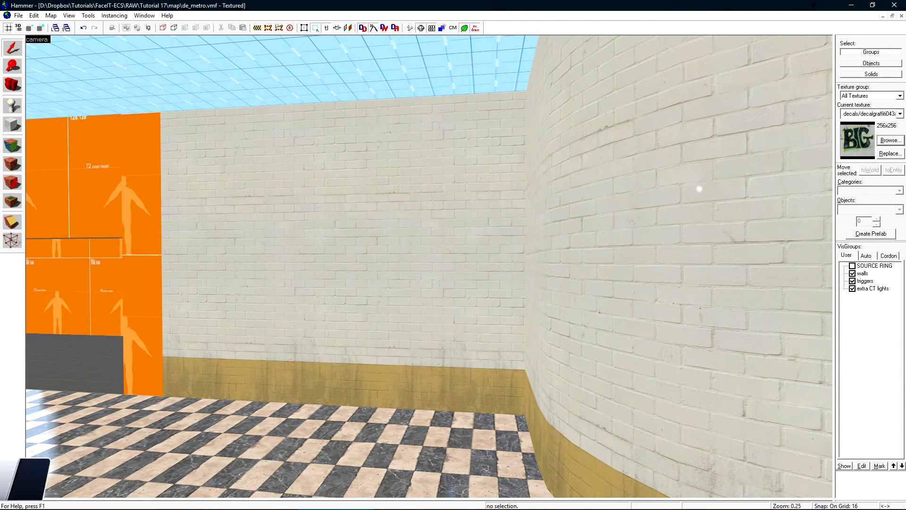
click(13, 185)
click(360, 312)
key(w)
key(w)
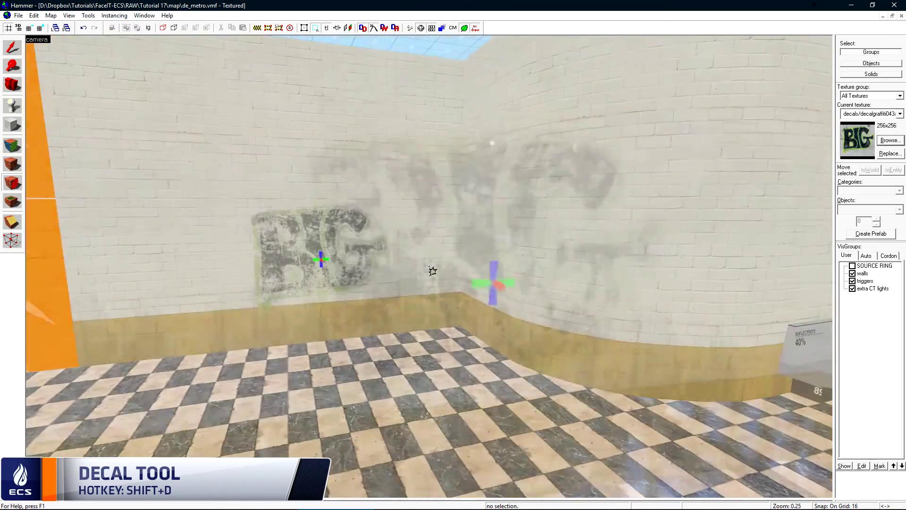
click(531, 256)
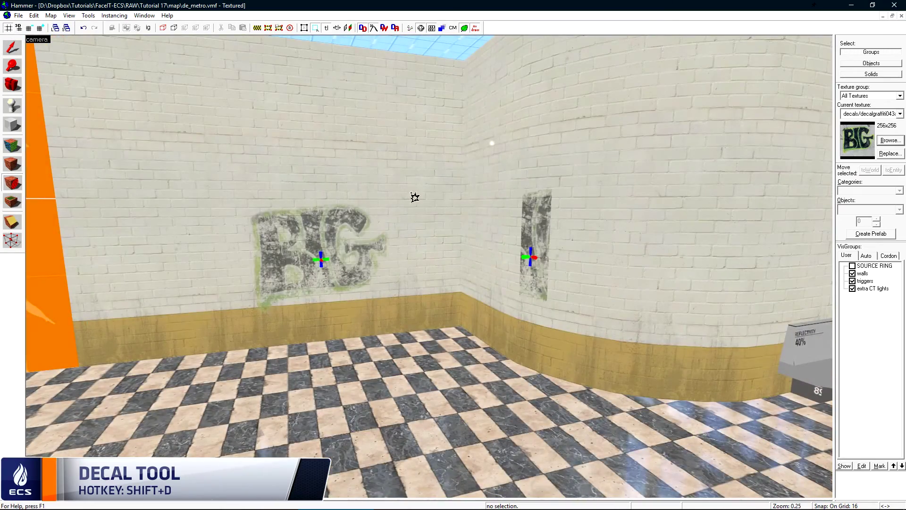
Place several more overlapping BIG graffiti decals across the flat brick wall.
click(421, 201)
click(377, 140)
click(246, 241)
click(218, 270)
click(190, 142)
click(272, 126)
click(298, 162)
click(293, 211)
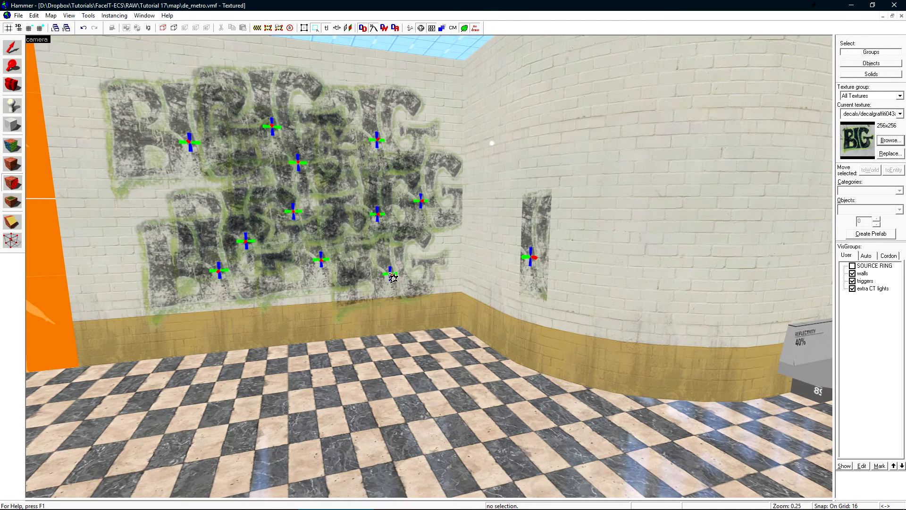
key(w)
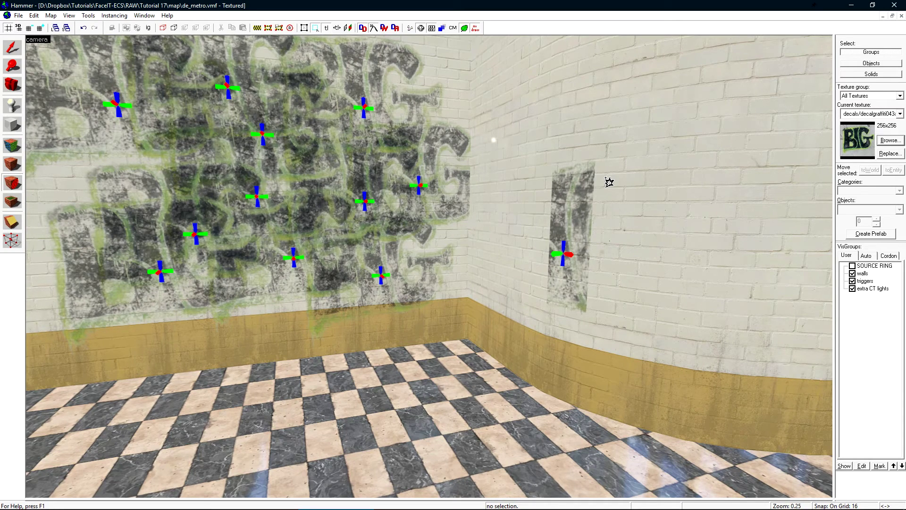
Undo the extra overlapping BIG decals on the flat wall.
key(ctrl+z)
key(ctrl+z)
key(ctrl+z)
key(ctrl+z)
key(ctrl+z)
key(ctrl+z)
key(ctrl+z)
key(ctrl+z)
key(ctrl+z)
key(ctrl+z)
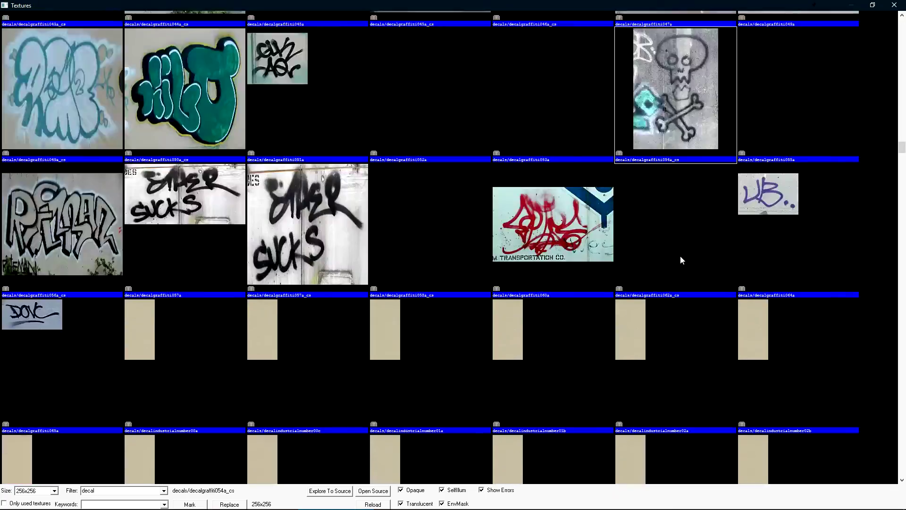
Choose the decals/debris_exterior texture and place it as a decal on the checkered floor beside the curved wall.
scroll(681, 257, down, 10)
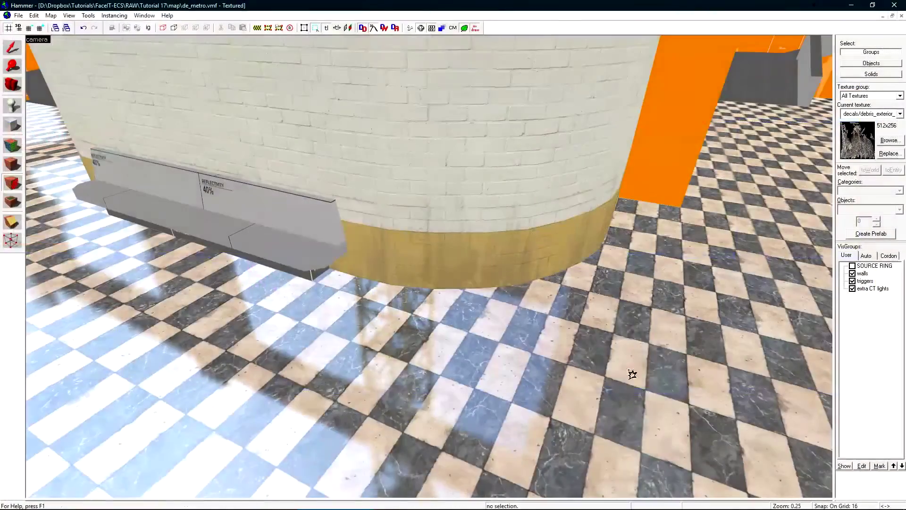
click(633, 374)
key(w)
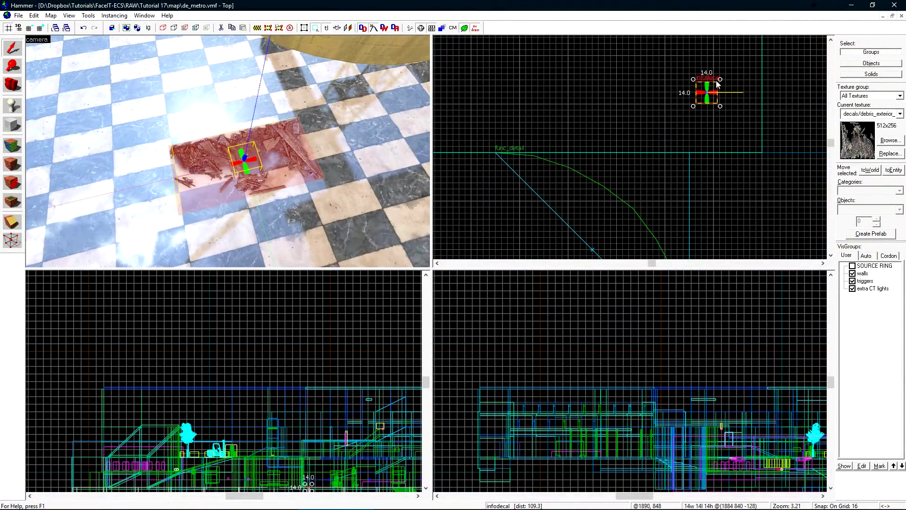
Try to rotate the exterior debris decal on the floor in the top view.
click(721, 82)
click(714, 88)
click(713, 89)
drag(720, 79, 777, 176)
click(709, 94)
drag(736, 126, 680, 146)
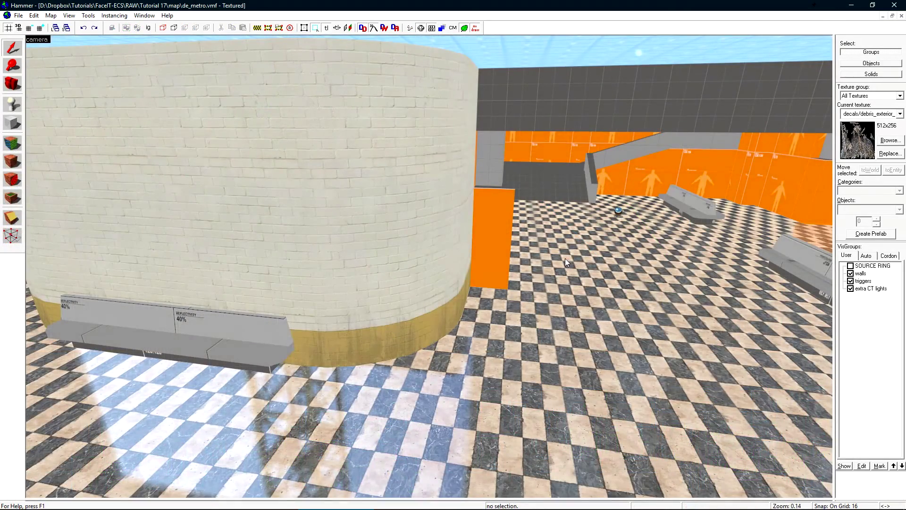
Choose the decals/debris_concrete texture and place it as a decal on the floor at the curved wall's base.
click(891, 140)
double_click(322, 100)
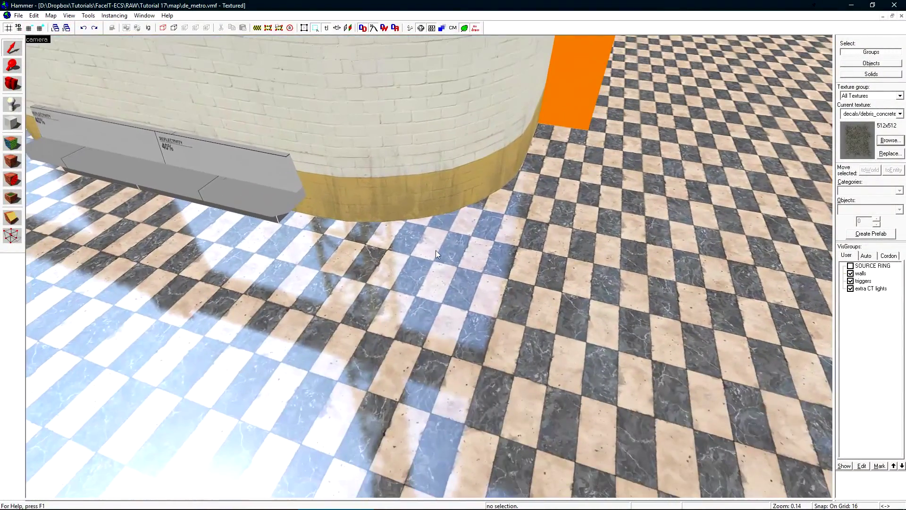
key(shift+d)
click(444, 226)
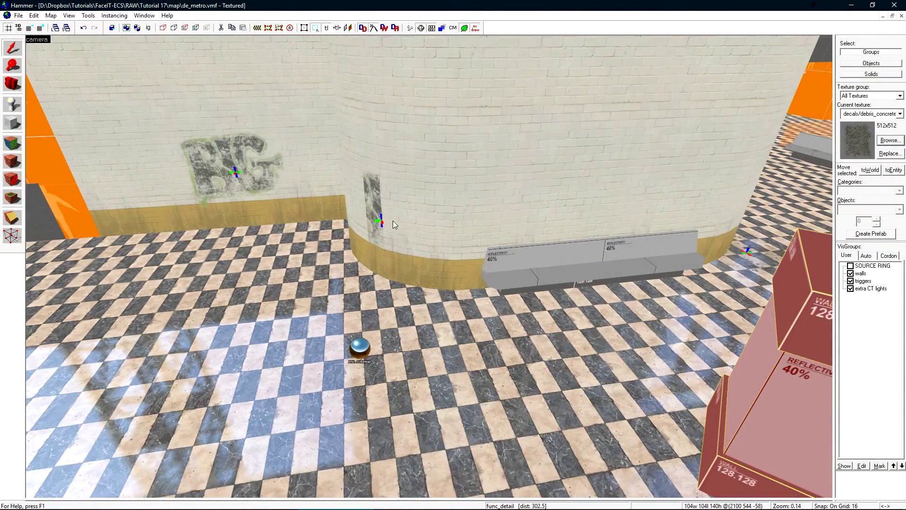
Review the texture and Low Priority properties of the curved wall's graffiti decal, keeping Low Priority at No.
double_click(378, 219)
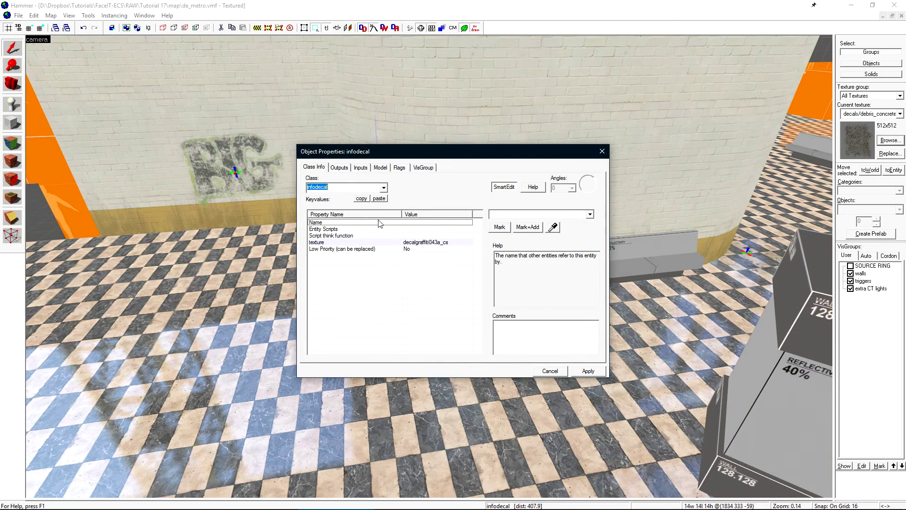
drag(405, 159, 488, 163)
click(410, 251)
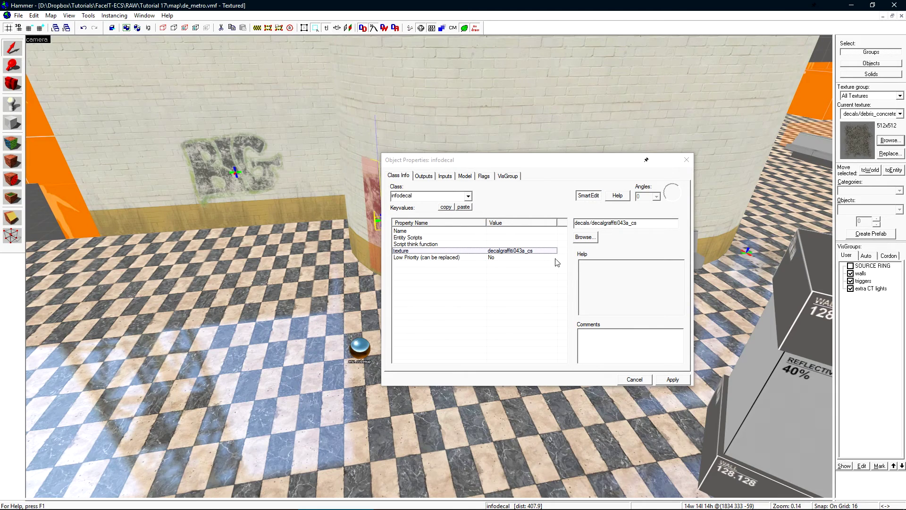
click(436, 258)
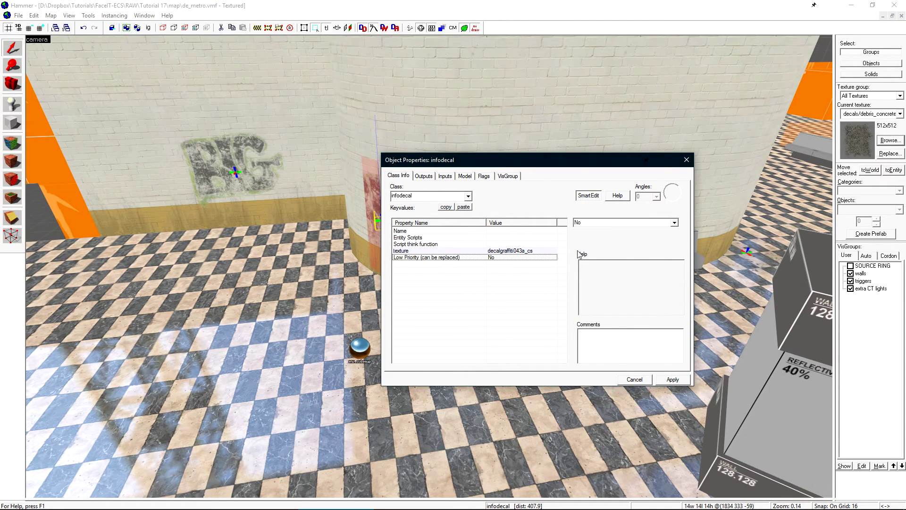
click(675, 222)
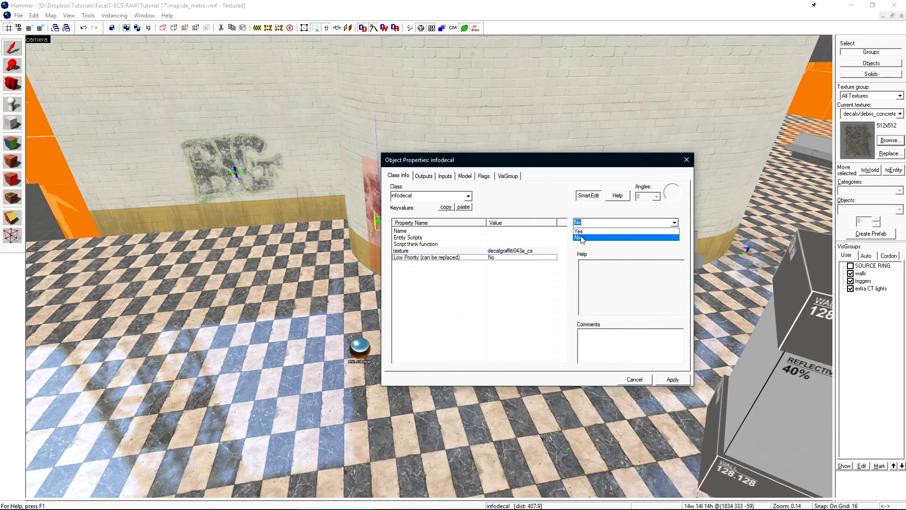
click(604, 240)
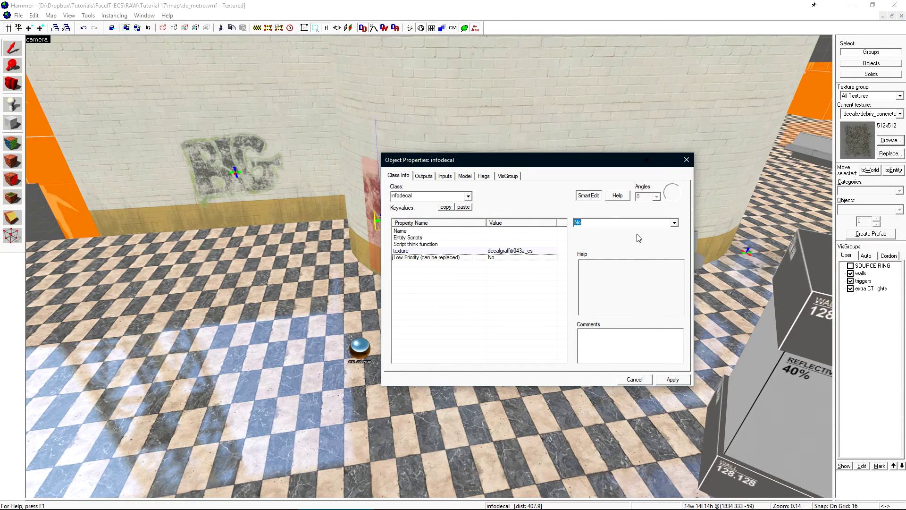
click(666, 379)
click(637, 379)
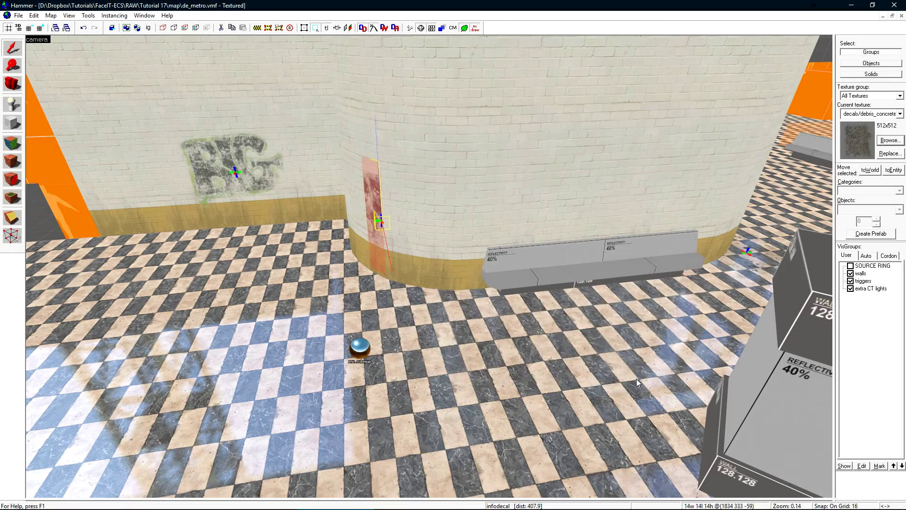
Compile the map with the "Full compile - HDR only" configuration.
click(409, 27)
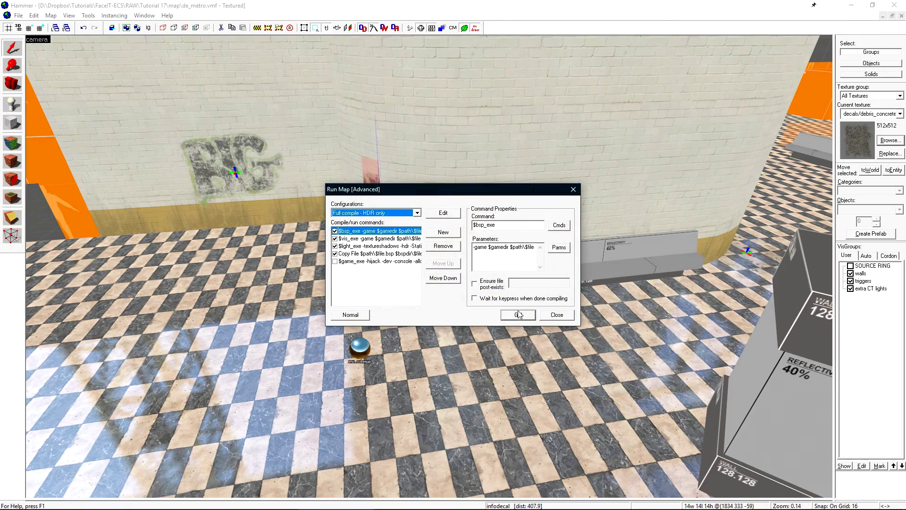
click(518, 314)
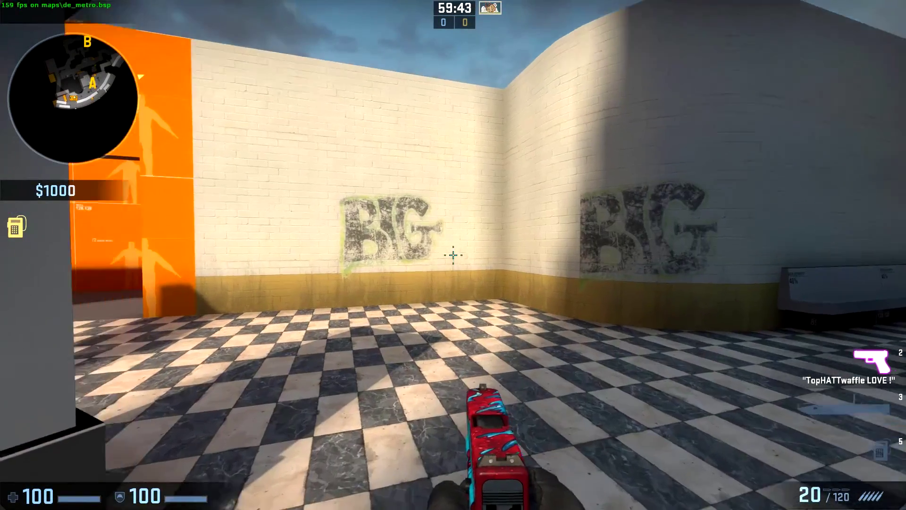
Examine the BIG graffiti and concrete debris decals on the walls and floor in the running Counter-Strike: Global Offensive map.
key(w)
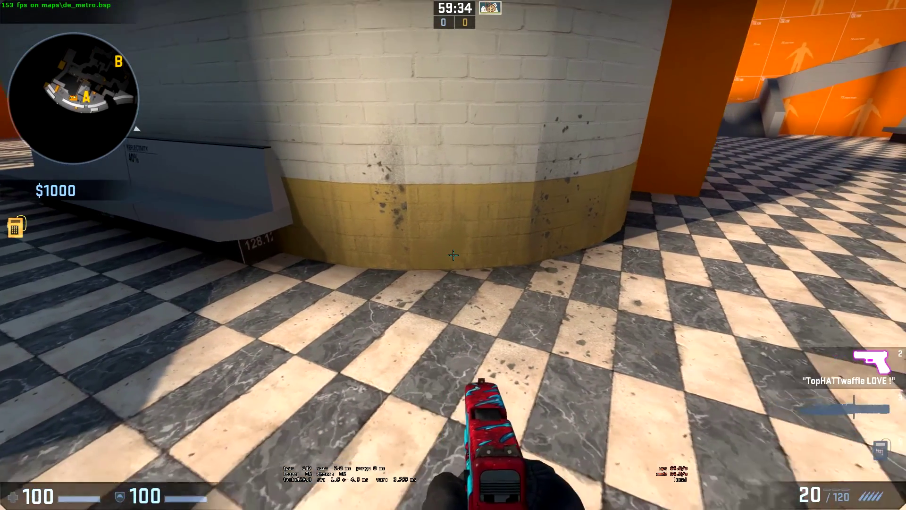
key(w)
key(d)
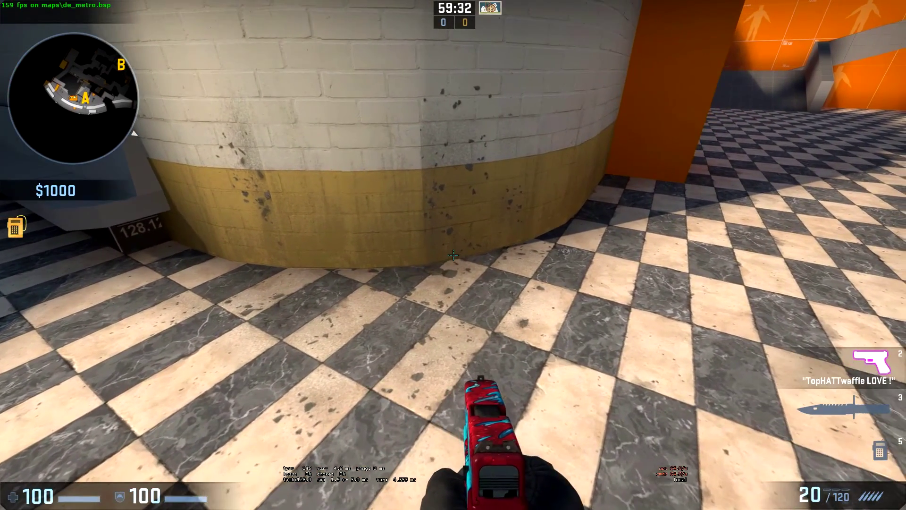
key(a)
key(s)
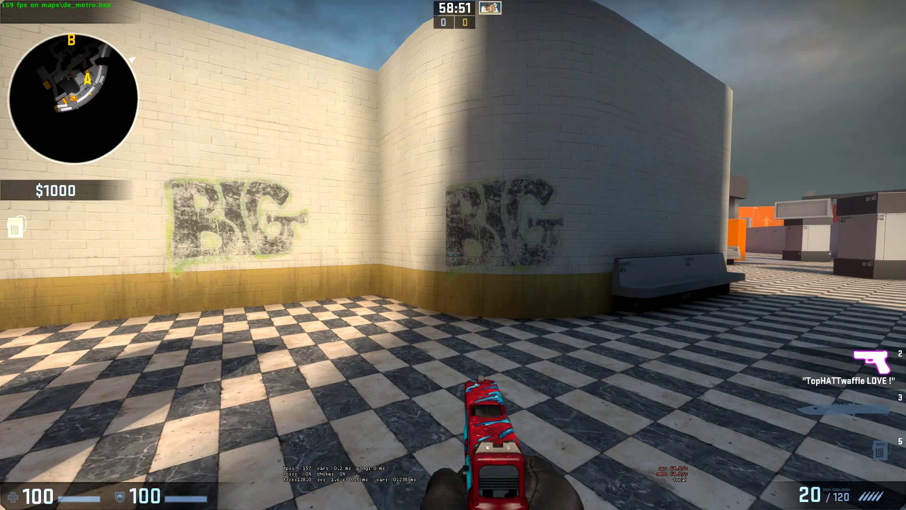
key(w)
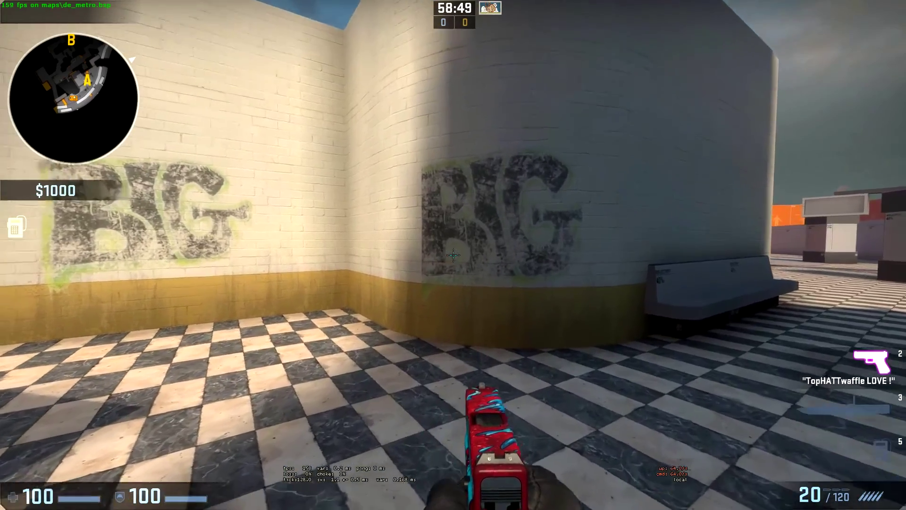
key(w)
key(s)
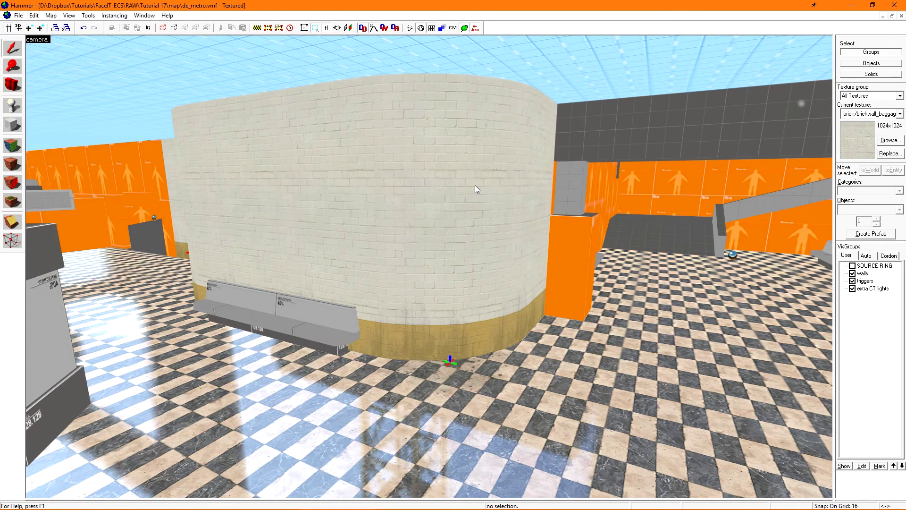
Look over the custom files in the de_metro materials folder, and choose de_metro/bardoulph from the textures filtered by "de_metro".
click(260, 502)
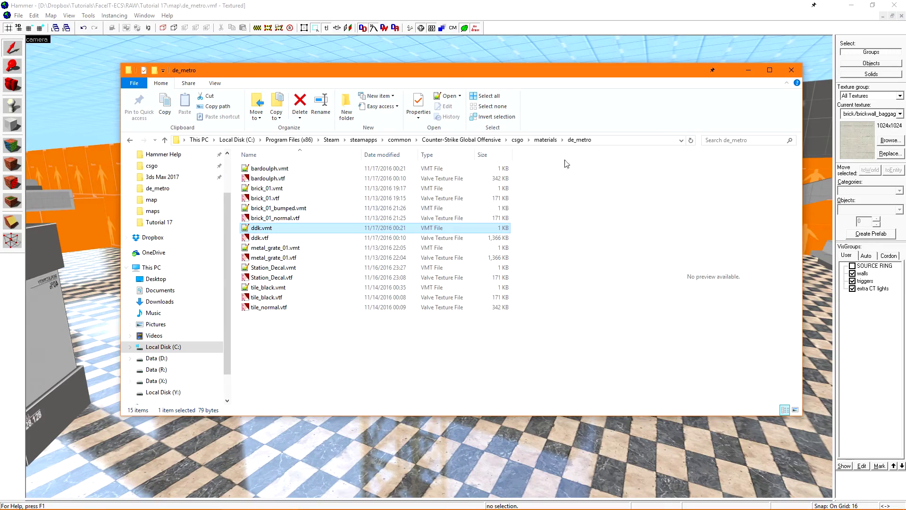
click(855, 203)
click(894, 141)
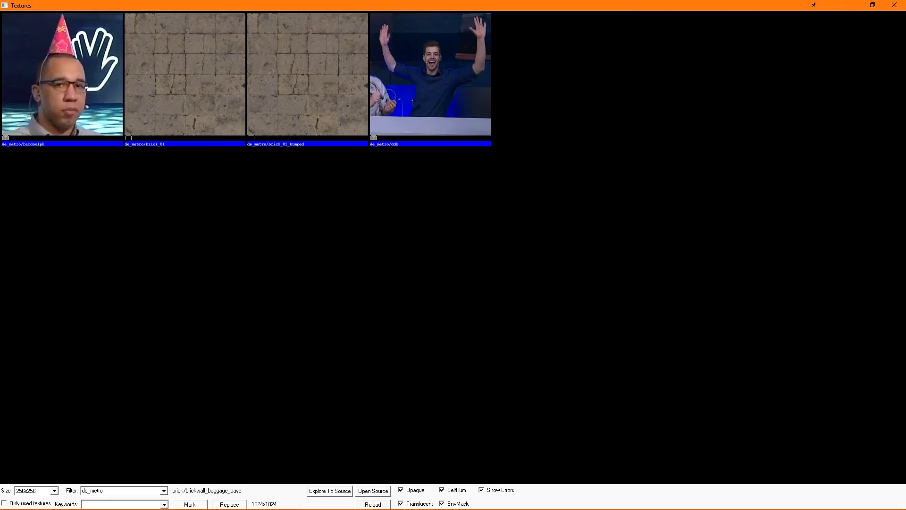
click(80, 113)
click(415, 122)
click(90, 118)
click(434, 124)
click(69, 82)
double_click(69, 82)
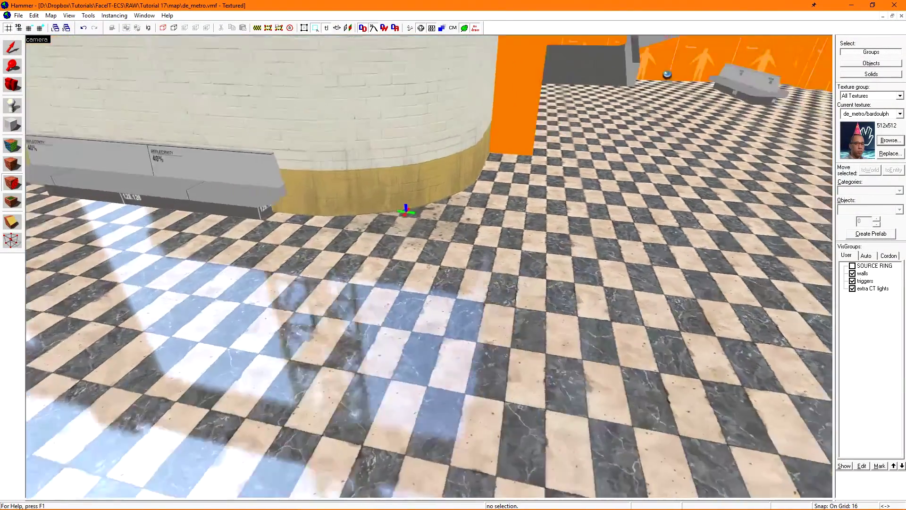
Place the bardoulph decal on the light grey face of the free-standing pillar.
key(d)
key(z)
key(z)
key(a)
key(z)
key(d)
scroll(408, 363, up, 3)
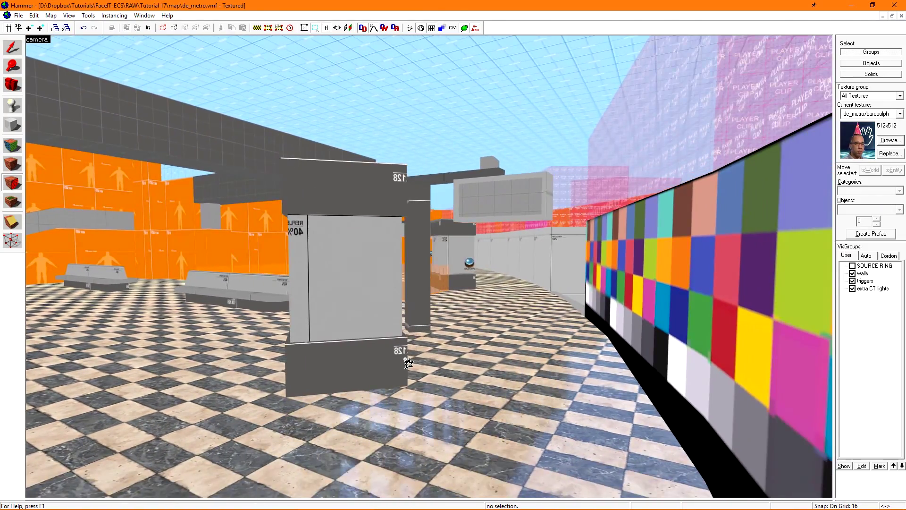
click(374, 277)
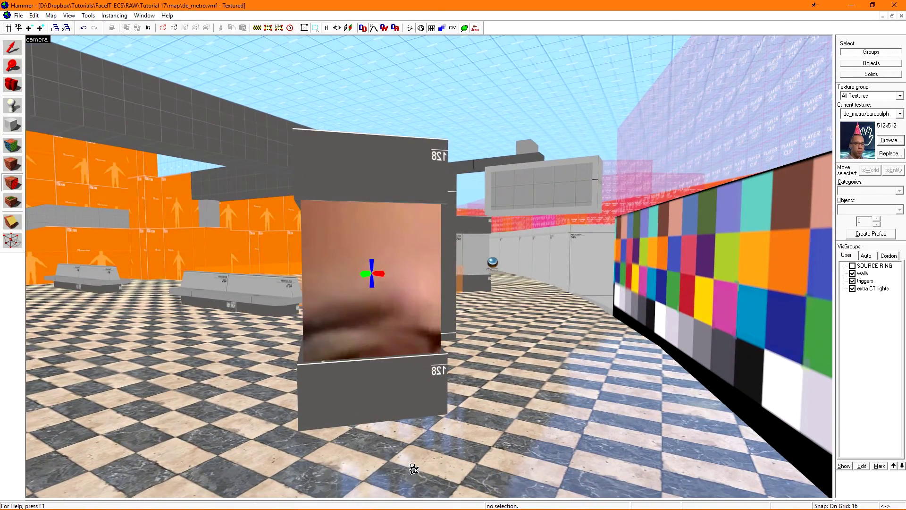
Delete the bardoulph decal from the pillar.
key(shift+s)
click(373, 287)
key(z)
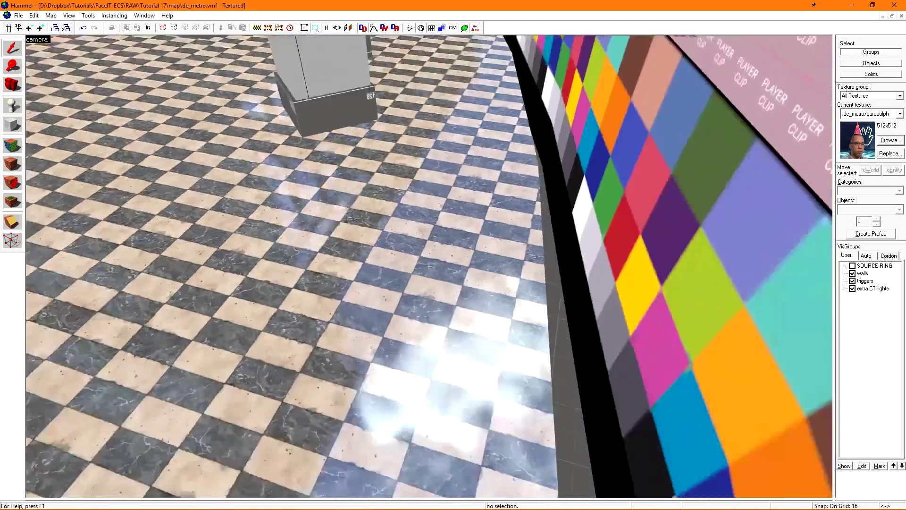
Place the bardoulph decal on the large outer top surface of the map's skybox ceiling.
key(z)
key(shift+d)
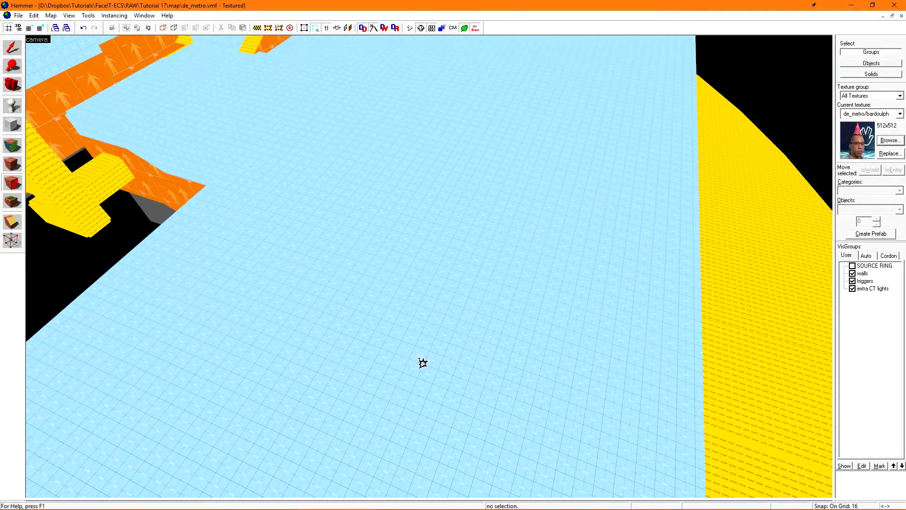
click(358, 259)
key(z)
key(a)
key(z)
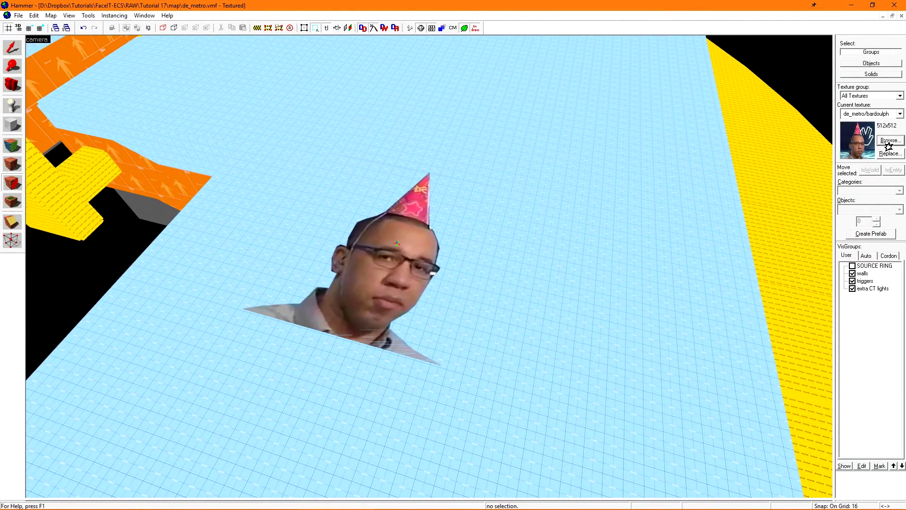
Choose the de_metro/ddk texture and place its decal beside the bardoulph decal on the outer top of the skybox ceiling.
click(889, 140)
double_click(446, 66)
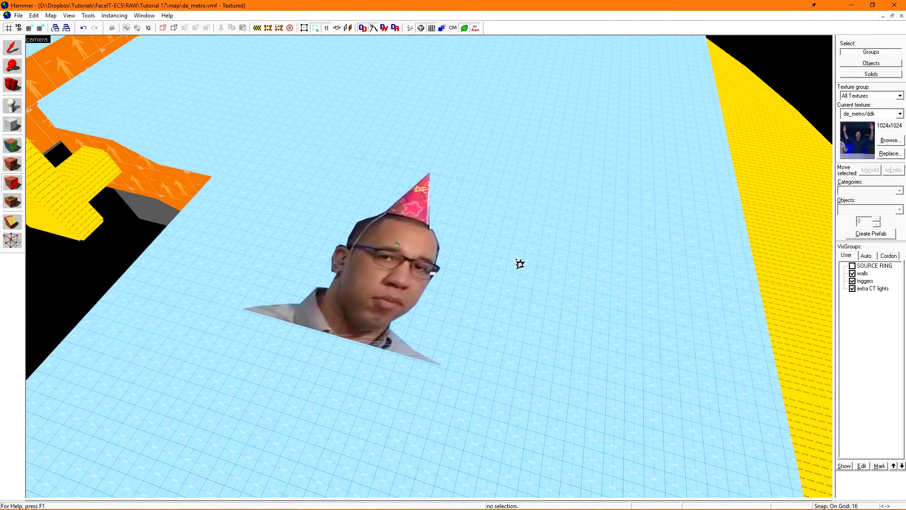
click(532, 277)
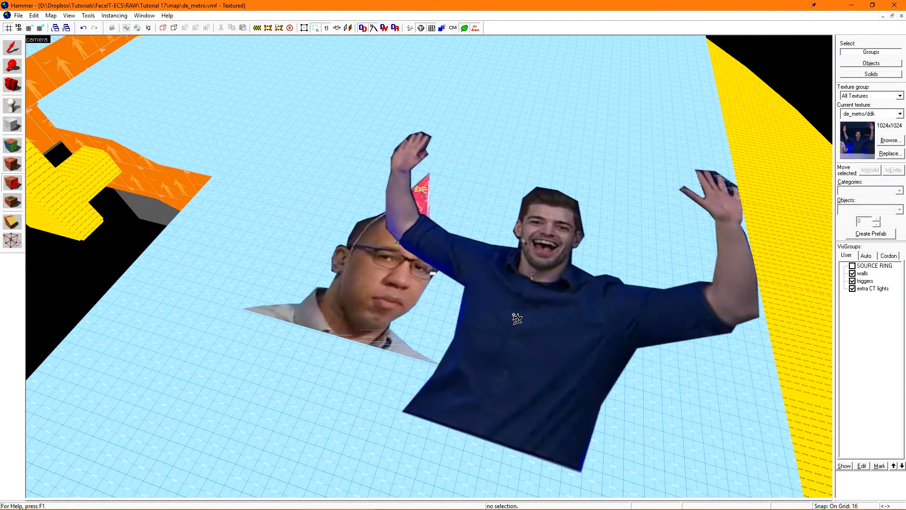
key(shift+s)
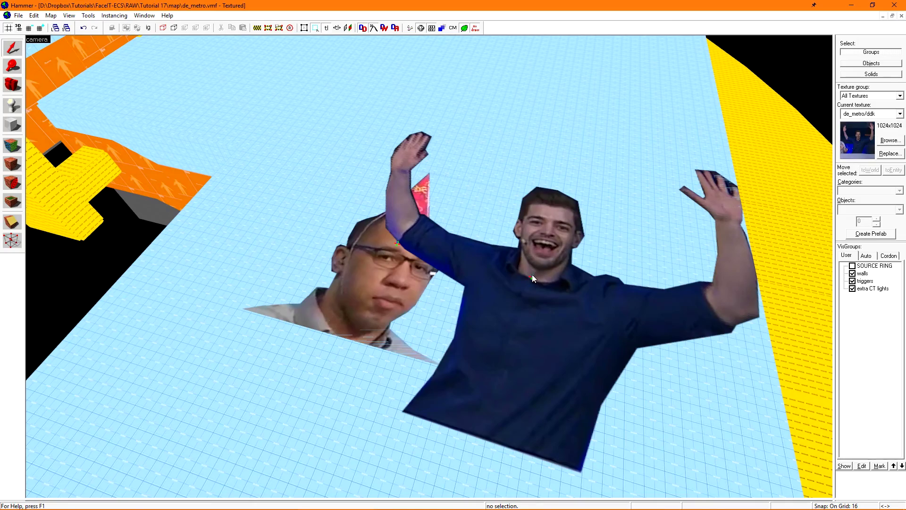
click(532, 276)
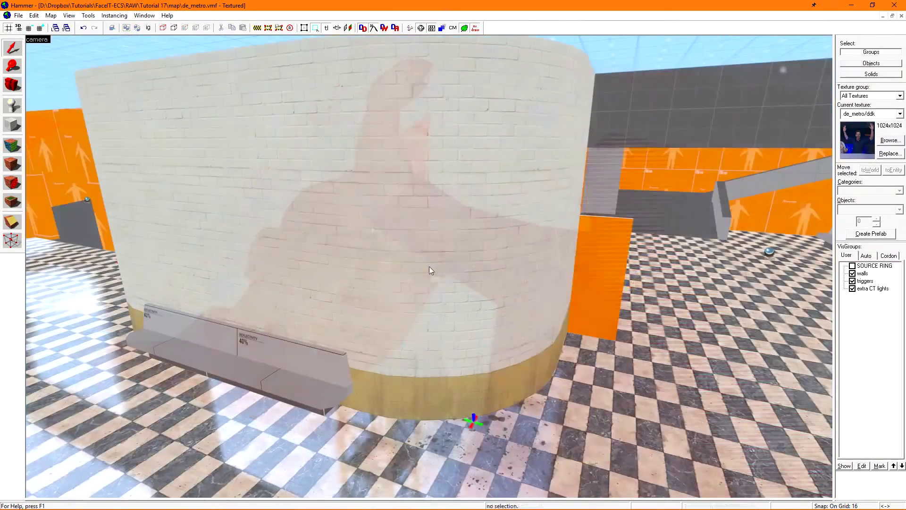
Open bardoulph.vmt from the de_metro materials folder, add the line "$decal" "1" below "$translucent", and save the file.
click(250, 499)
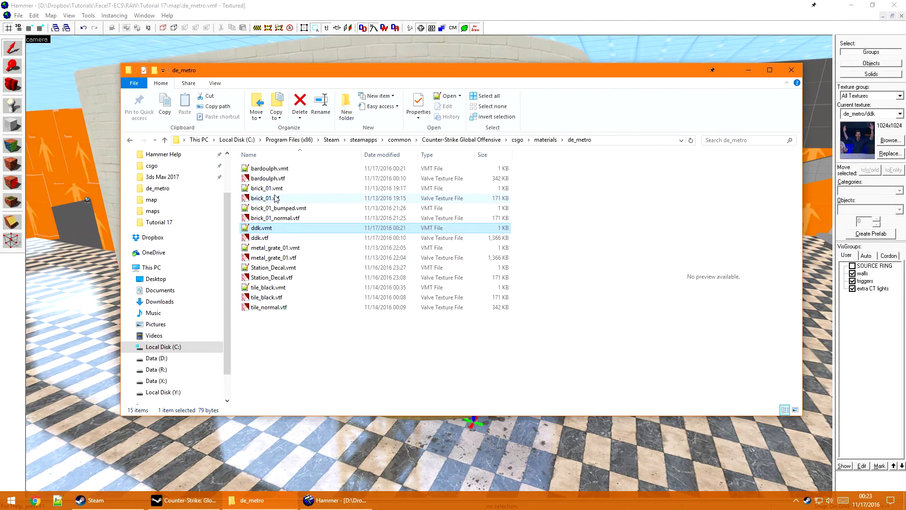
double_click(267, 169)
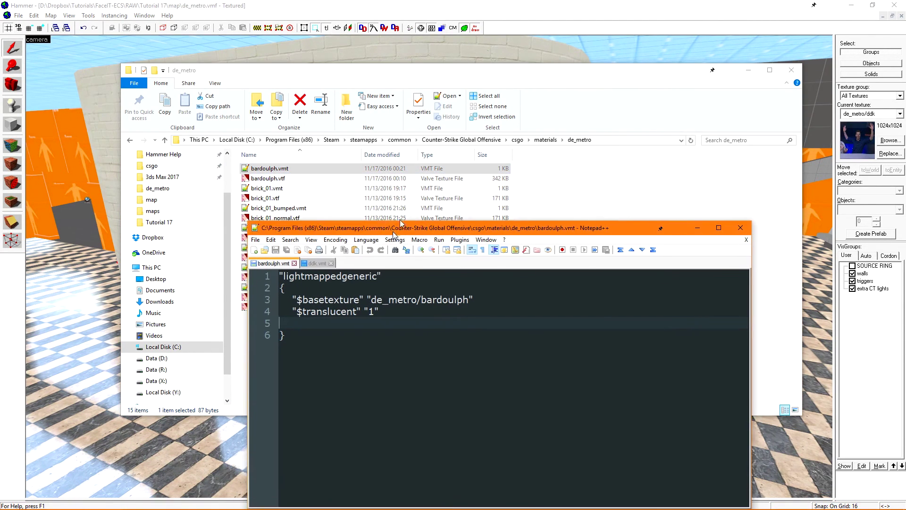
drag(393, 229, 411, 124)
click(437, 208)
key(Return)
text("$decal" "1")
key(ctrl+s)
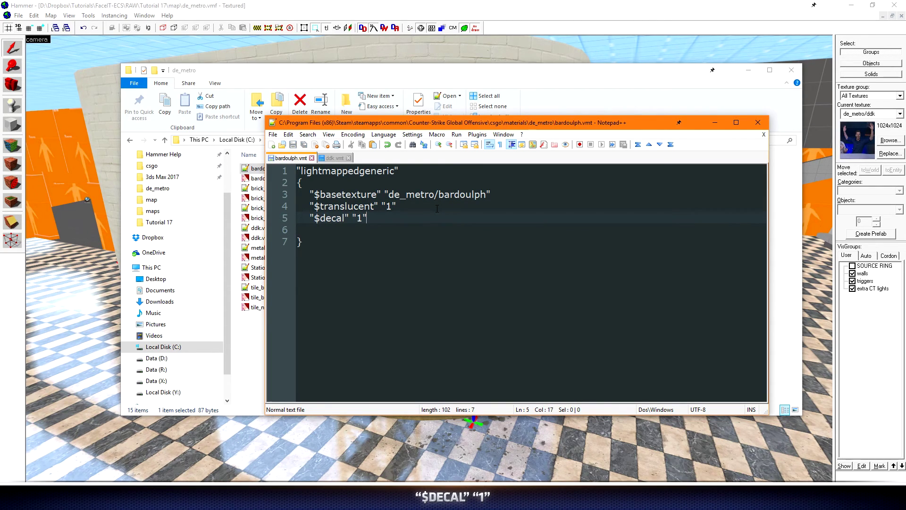
Add the line "$decalscale" "0.25" below "$decal" in bardoulph.vmt and save the file.
key(Down)
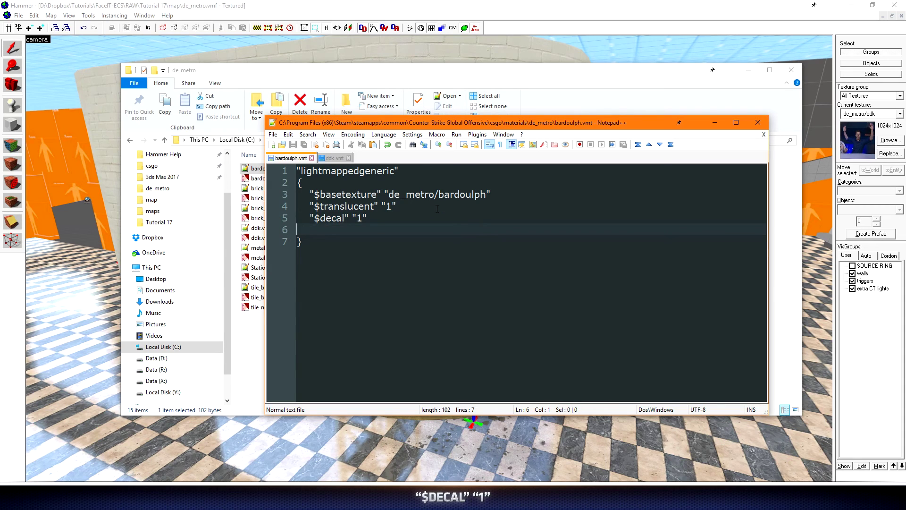
key(Tab)
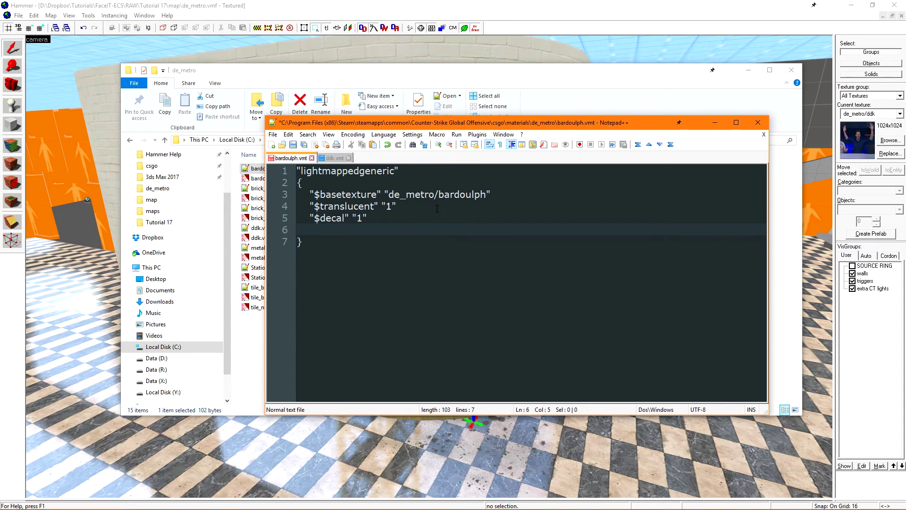
text("$decalscale" "0.25")
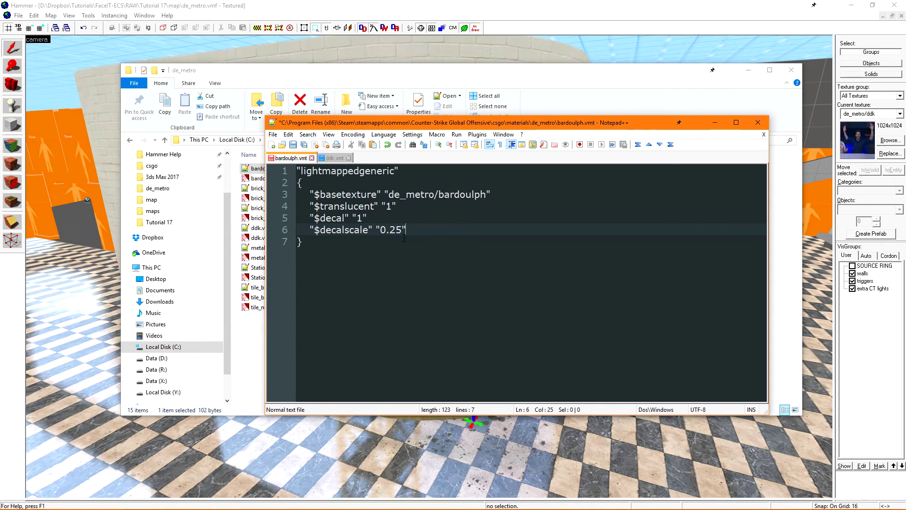
key(ctrl+s)
Switch back to Hammer, choose the de_metro/bardoulph texture, and place the decal on the light grey face of the free-standing pillar.
click(442, 4)
key(z)
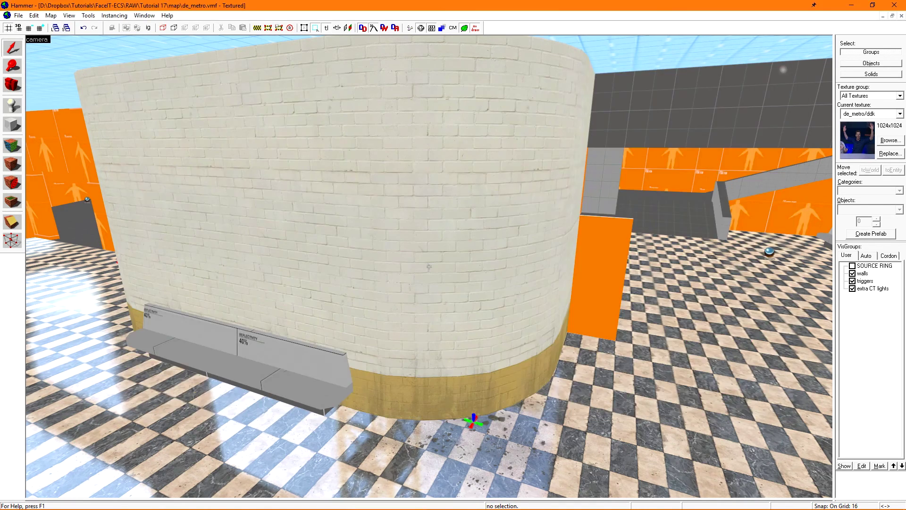
key(w)
key(s)
key(z)
key(shift+d)
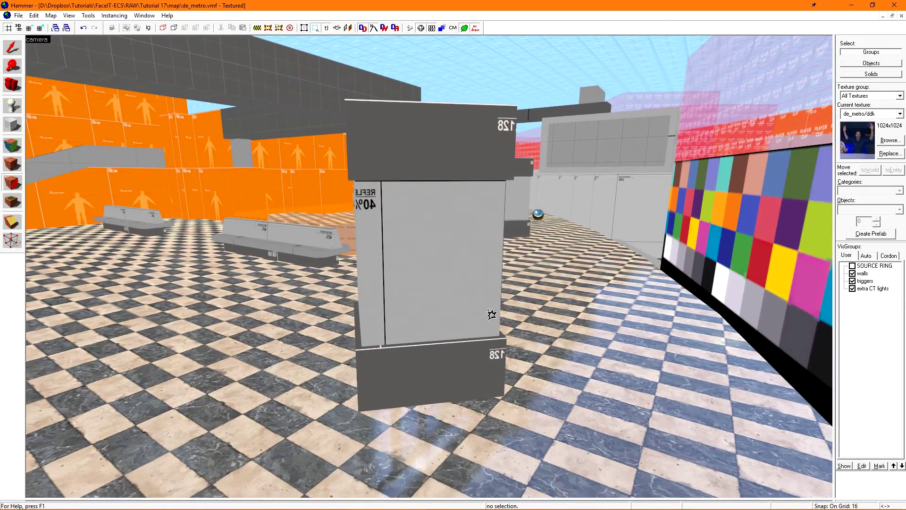
click(429, 256)
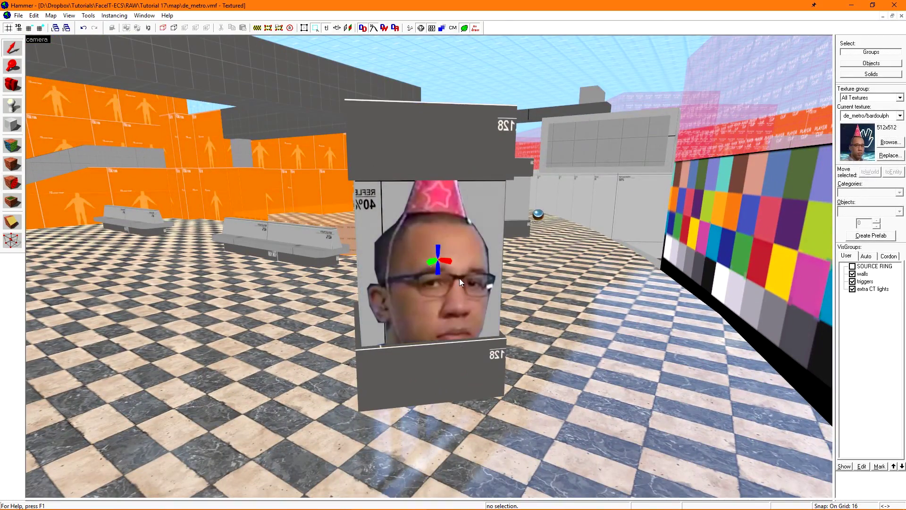
key(s)
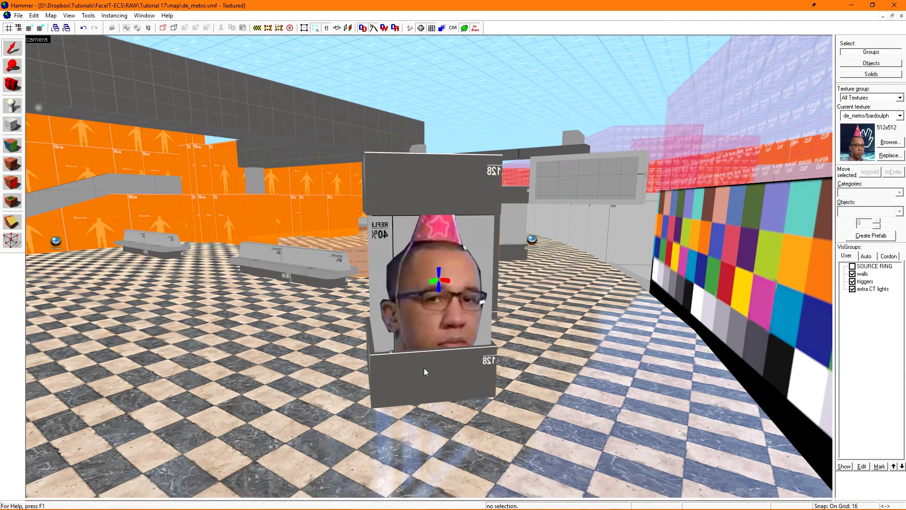
Set "$decalscale" to "0.125" in bardoulph.vmt and save the file.
click(91, 507)
text(125")
drag(381, 231, 391, 230)
click(422, 242)
key(ctrl+s)
Return to Hammer, replace the pillar's bardoulph decal with a newly placed one, and select it.
click(483, 5)
key(shift+d)
key(shift+s)
click(437, 287)
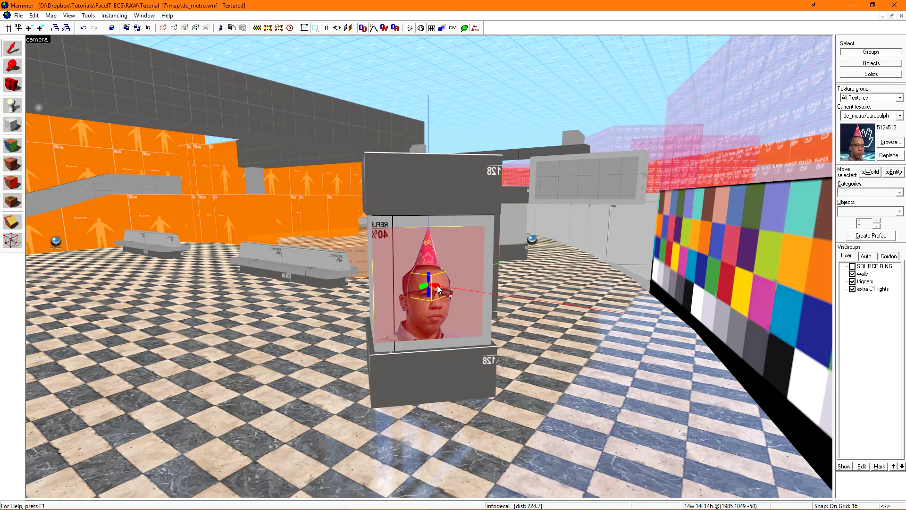
scroll(437, 285, up, 3)
key(ctrl+Down)
key(ctrl+Down)
key(ctrl+Down)
key(ctrl+Down)
key(ctrl+Down)
key(ctrl+Right)
key(ctrl+Right)
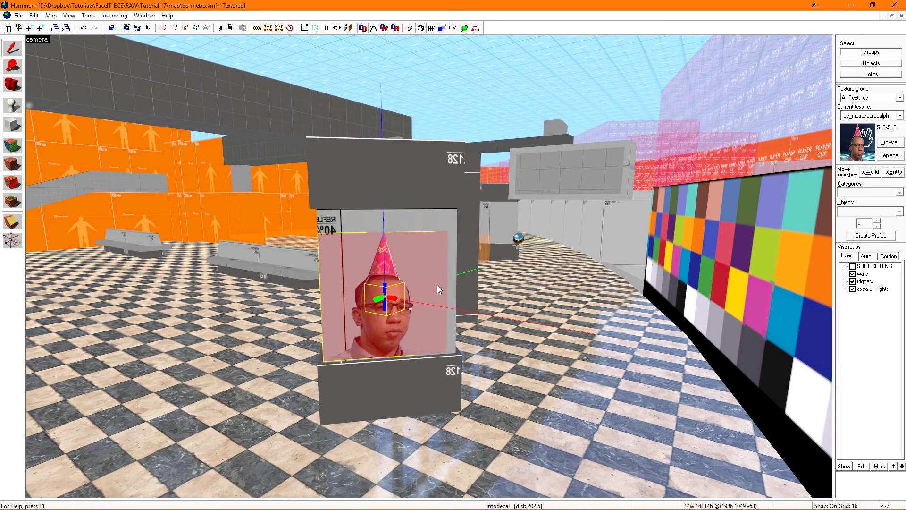
Choose the de_metro/ddk texture and place its decal on the orange wall between the curved brick wall and the bench.
key(z)
key(s)
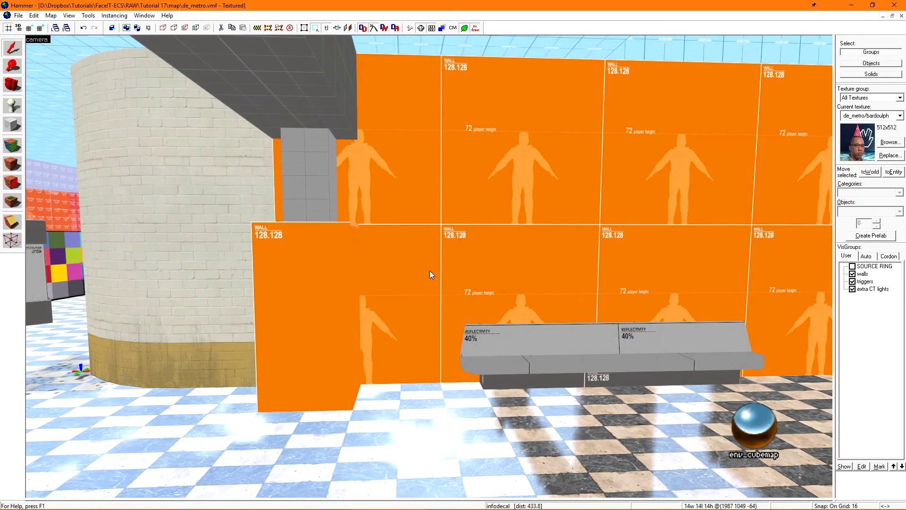
click(889, 118)
click(890, 173)
key(shift+d)
click(432, 226)
key(shift+s)
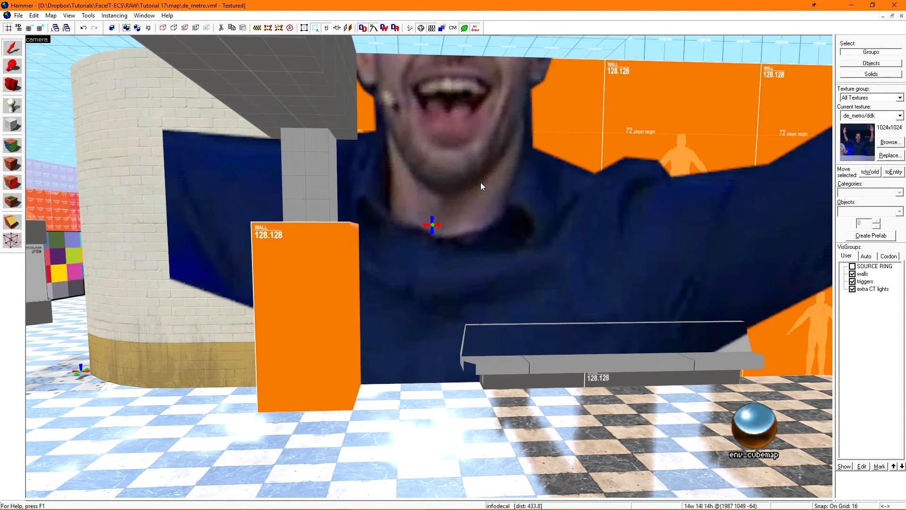
Copy the "$decal" "1" and "$decalscale" "0.125" lines from bardoulph.vmt into ddk.vmt, below "$translucent".
click(90, 501)
click(284, 504)
double_click(264, 228)
click(289, 158)
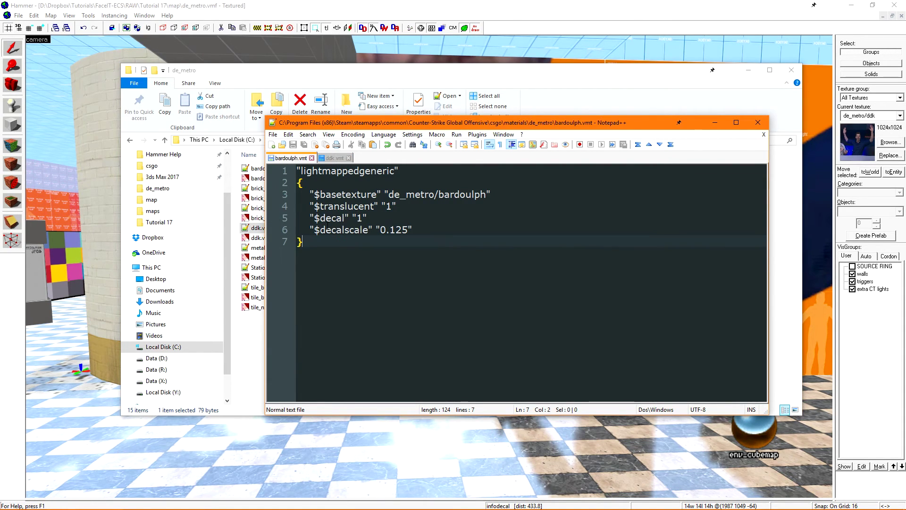
drag(310, 217, 412, 230)
key(ctrl+c)
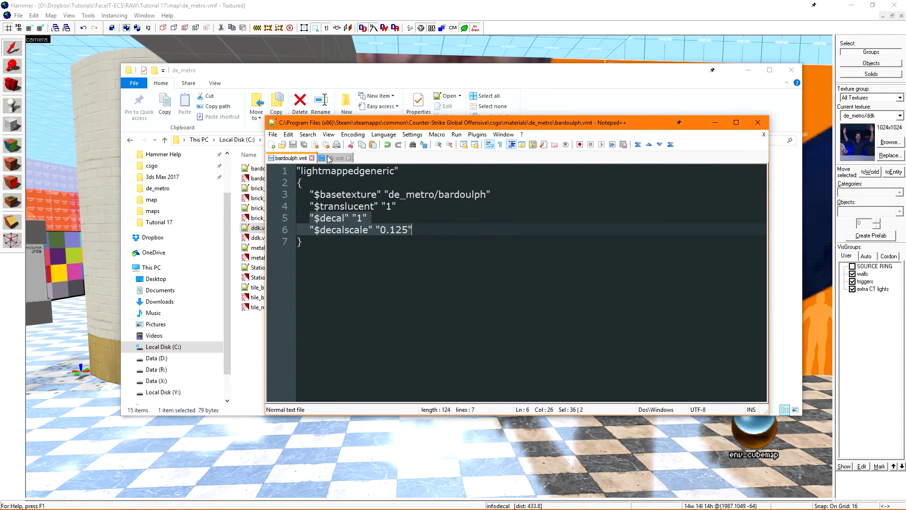
click(334, 158)
click(450, 207)
key(Return)
key(ctrl+v)
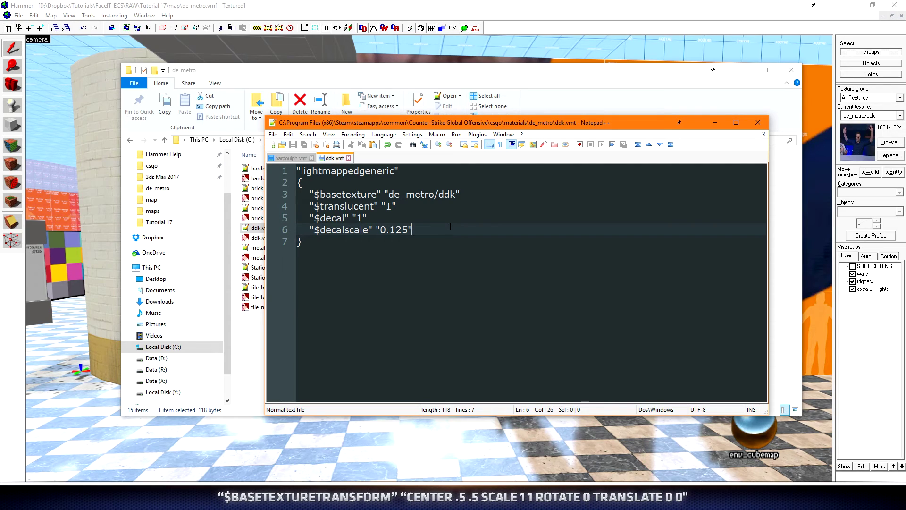
Add "$basetexturetransform" "center .5 .5 scale 1 1 rotate 90 translate 0 0" below "$decalscale" in ddk.vmt and save the file.
key(Return)
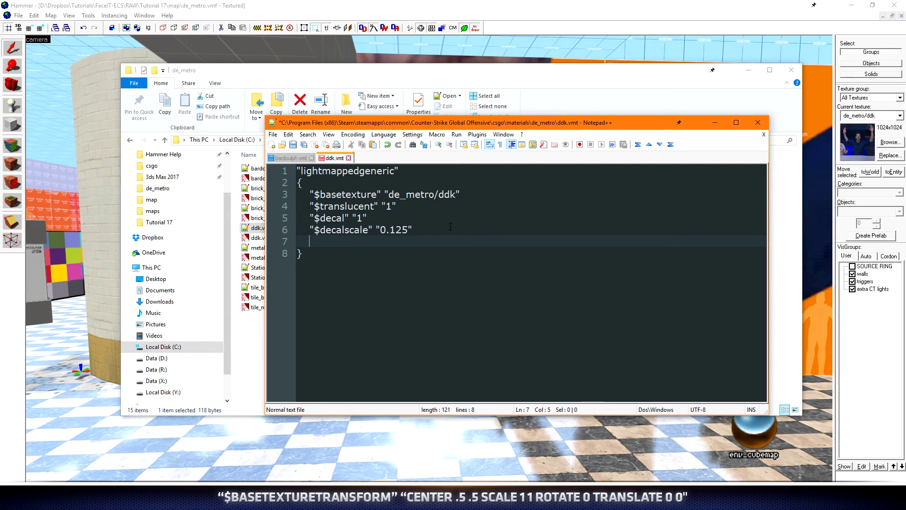
text("$basetexturetransform")
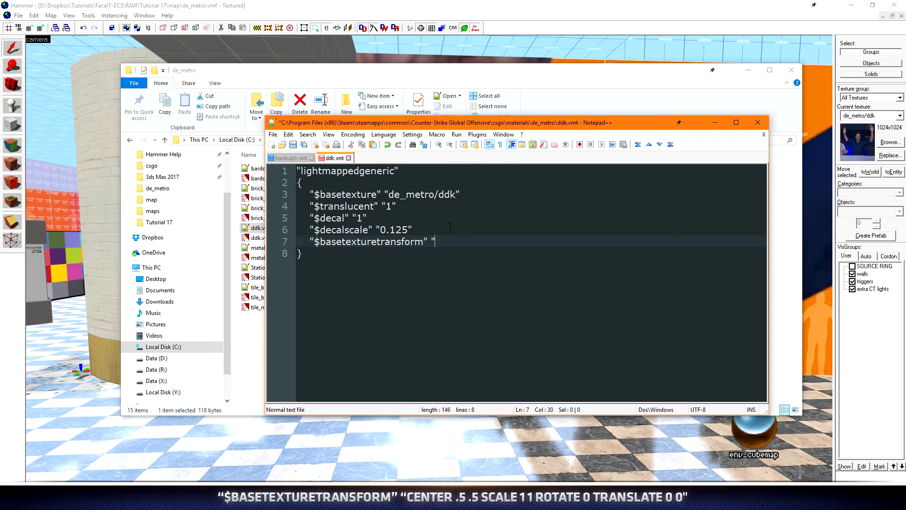
text("center)
text(.5 .5 scale 1 1)
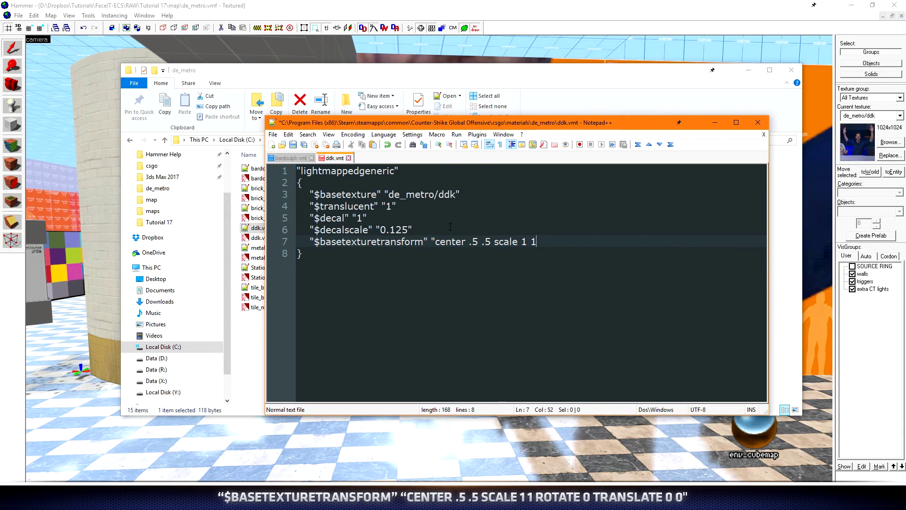
text( rotate 90 translate 0 0)
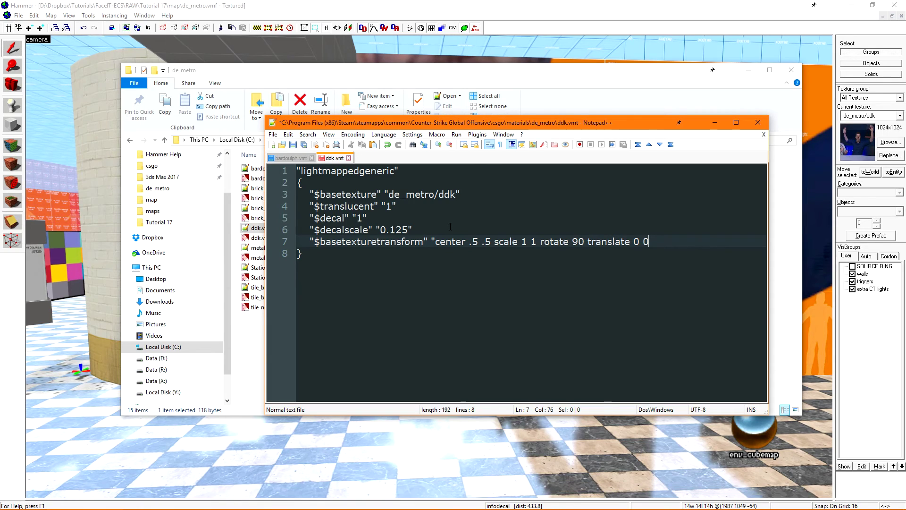
key(ctrl+s)
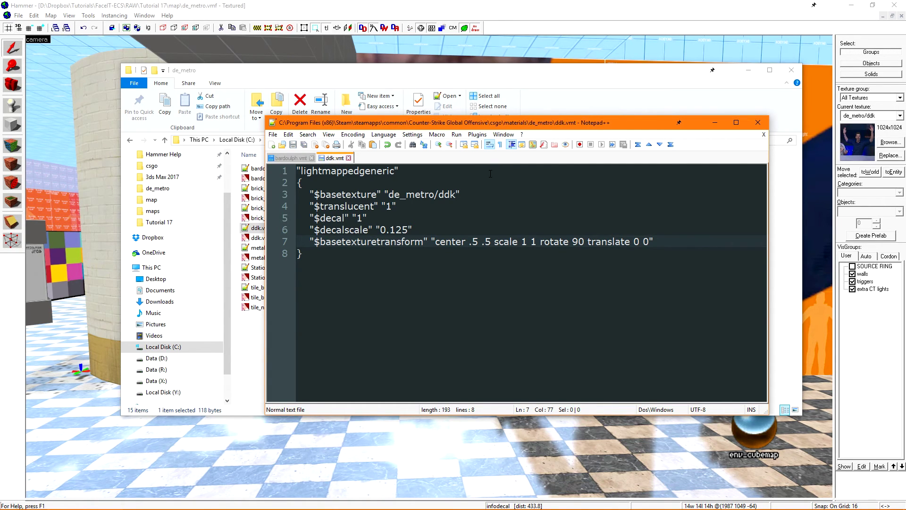
Return to Hammer and replace the oversized ddk decal on the orange wall with a newly placed one at (1530 800 -5).
click(432, 4)
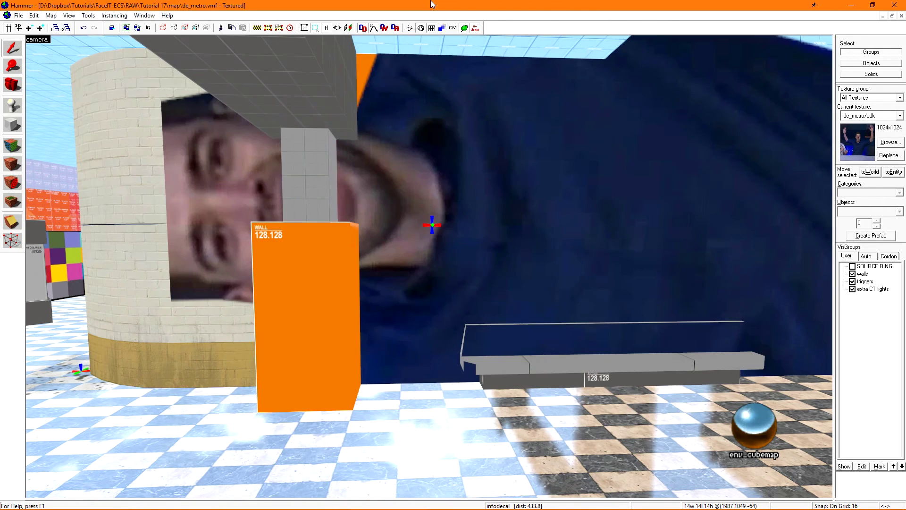
click(433, 225)
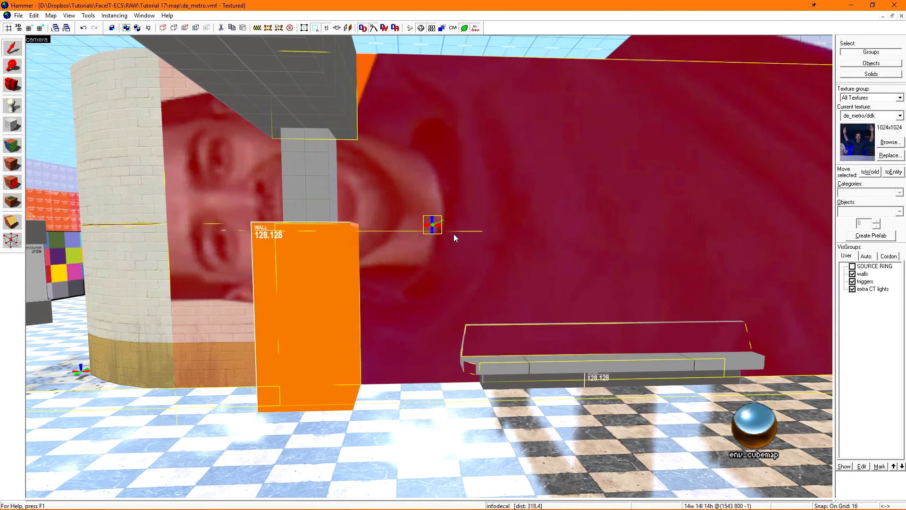
key(shift+d)
key(shift+s)
click(449, 229)
scroll(449, 228, up, 3)
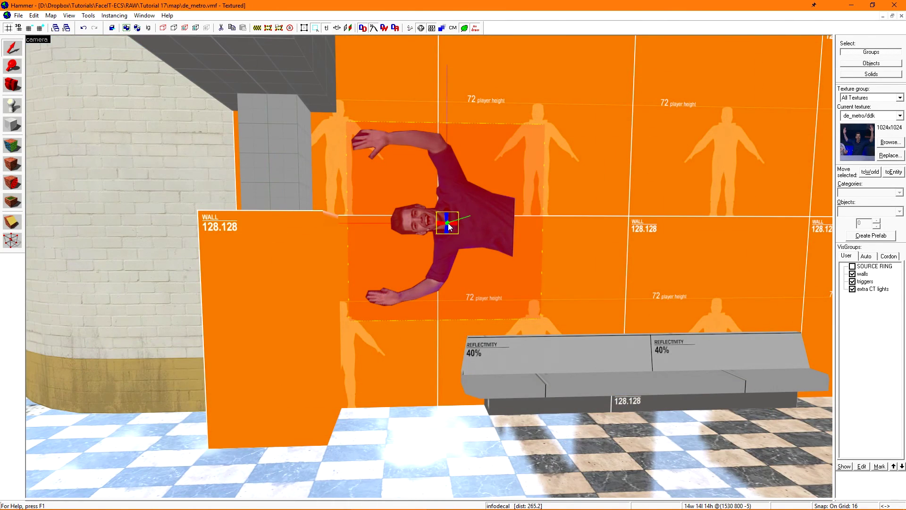
click(337, 227)
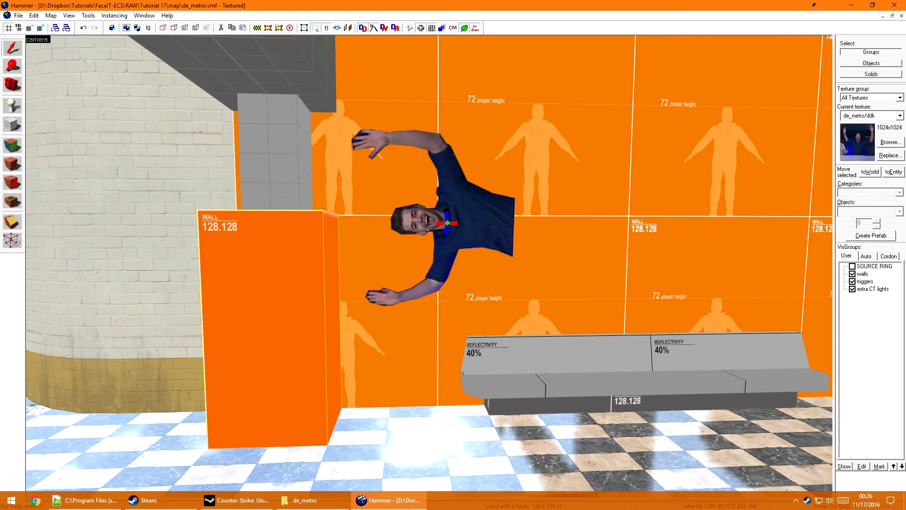
Set the rotate value of "$basetexturetransform" in ddk.vmt to -90 and save the file.
click(162, 501)
click(575, 242)
text(-90 translate 0 0")
key(ctrl+s)
Return to Hammer and move the ddk decal down and towards the orange block on the wall, to (1580 800 -26).
key(alt+Tab)
click(447, 220)
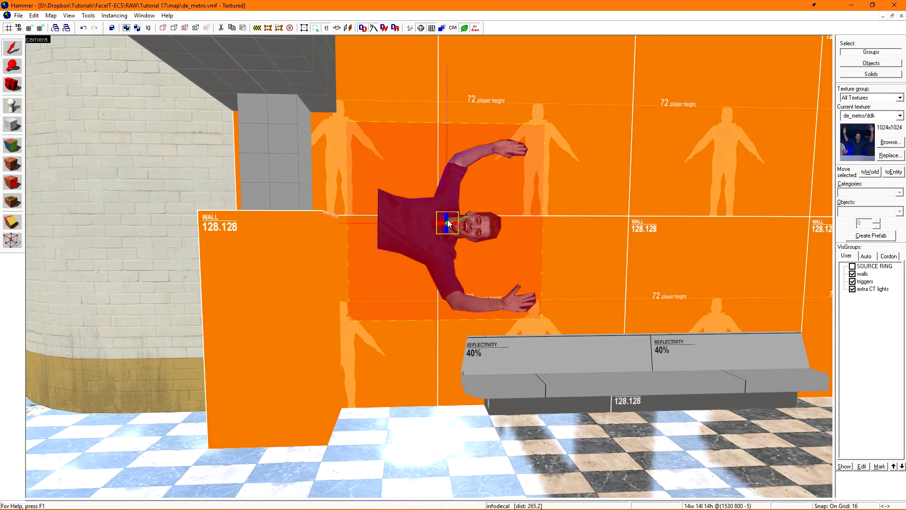
key(ctrl+Left)
key(ctrl+Left)
key(ctrl+Left)
key(ctrl+Left)
key(ctrl+Left)
key(ctrl+Left)
key(ctrl+Left)
key(ctrl+Left)
key(ctrl+Left)
key(ctrl+Left)
key(ctrl+Left)
key(ctrl+Left)
key(ctrl+Left)
key(ctrl+Left)
key(ctrl+Left)
key(ctrl+Left)
key(ctrl+Left)
key(ctrl+Left)
key(ctrl+Left)
key(ctrl+Left)
key(ctrl+Down)
key(ctrl+Down)
key(ctrl+Down)
key(ctrl+Down)
key(ctrl+Down)
key(ctrl+Down)
key(ctrl+Down)
key(ctrl+Down)
key(ctrl+Down)
key(ctrl+Down)
key(ctrl+Down)
key(ctrl+Down)
key(ctrl+Down)
key(ctrl+Down)
key(ctrl+Down)
key(ctrl+Down)
key(ctrl+Down)
key(ctrl+Down)
key(ctrl+Down)
key(ctrl+Down)
key(ctrl+Down)
key(ctrl+Left)
key(ctrl+Left)
key(ctrl+Left)
key(ctrl+Left)
key(ctrl+Left)
key(ctrl+Left)
key(ctrl+Left)
key(ctrl+Left)
key(ctrl+Left)
key(ctrl+Left)
key(ctrl+Left)
key(ctrl+Left)
key(ctrl+Left)
key(ctrl+Left)
key(ctrl+Left)
key(ctrl+Left)
key(ctrl+Left)
key(ctrl+Left)
key(ctrl+Left)
key(ctrl+Left)
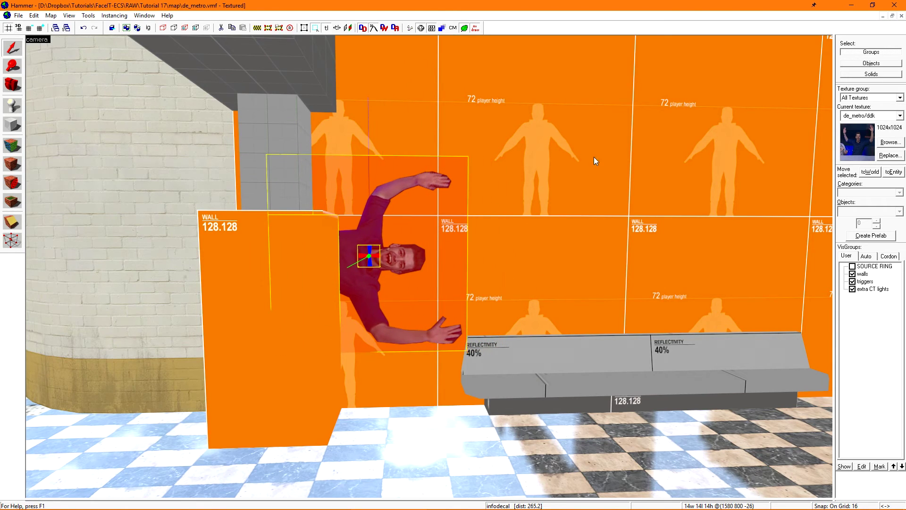
Run the map in Counter-Strike: Global Offensive and walk towards the pillar to examine the bardoulph decal in game.
click(599, 154)
click(415, 31)
click(518, 313)
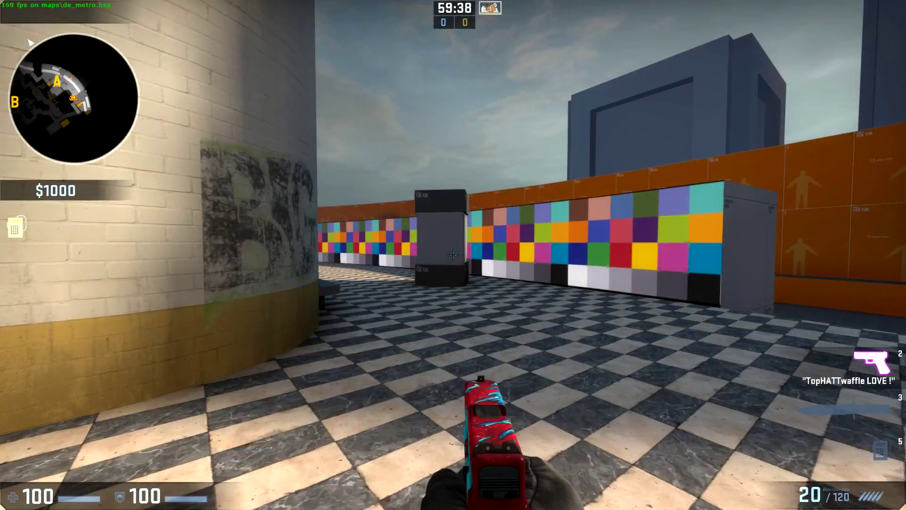
key(w)
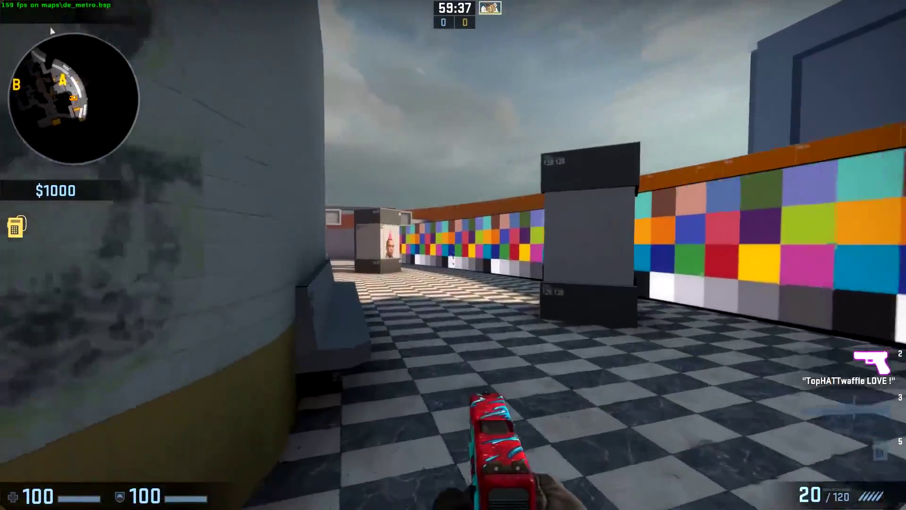
key(w)
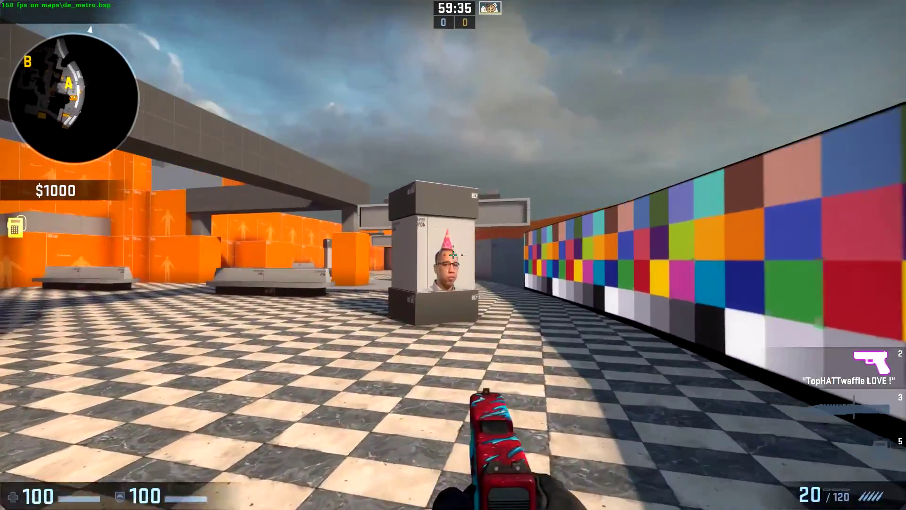
Shoot the bardoulph decal on the pillar to test how bullet impacts show on it in game.
click(453, 255)
click(453, 255)
click(453, 255)
click(453, 255)
click(453, 255)
key(s)
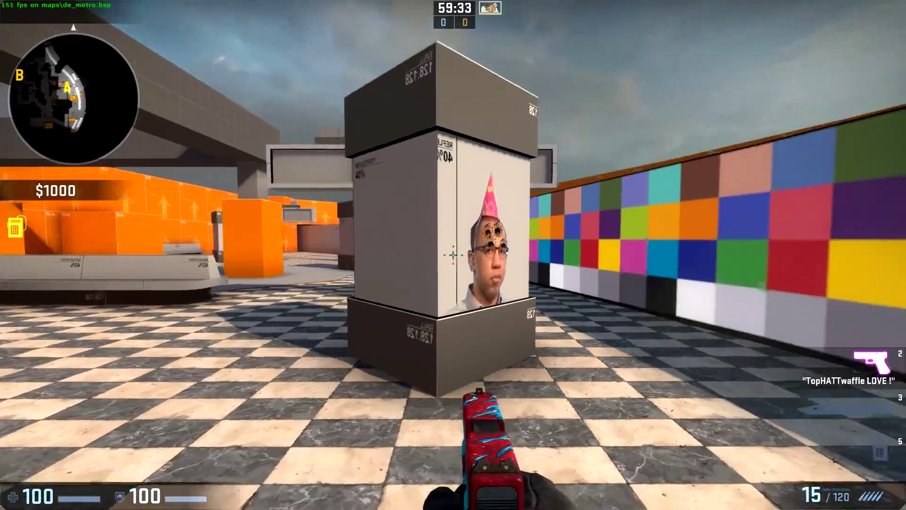
Walk to the ddk decal on the orange wall and shoot it to test it in game.
key(w)
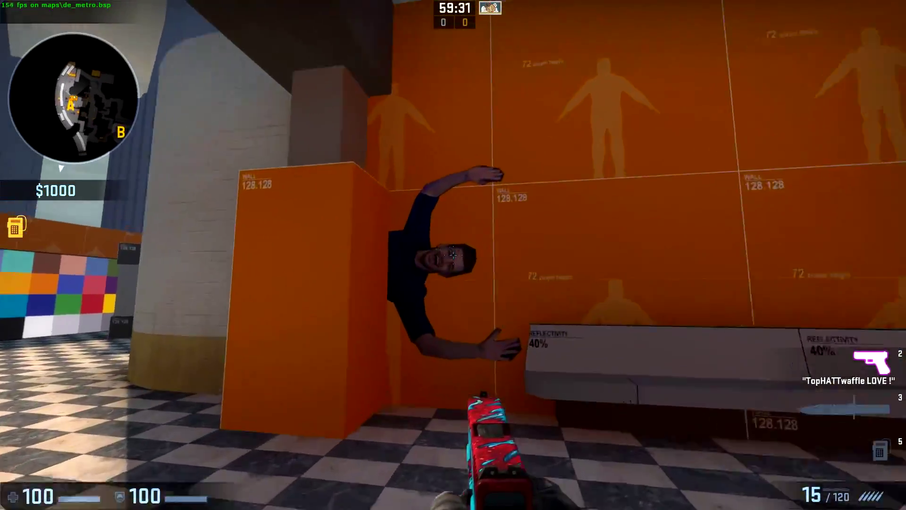
click(453, 255)
click(454, 255)
click(453, 255)
key(s)
click(453, 255)
click(453, 255)
click(454, 255)
click(453, 255)
click(453, 255)
click(454, 255)
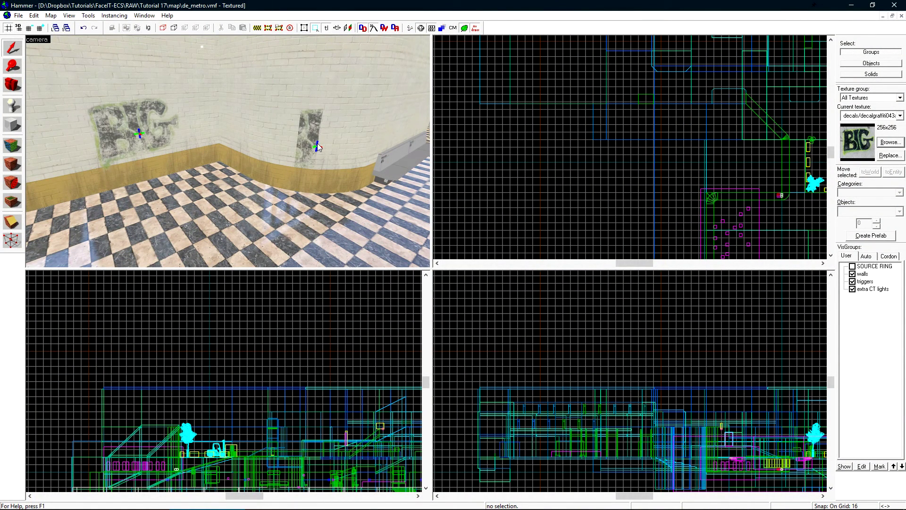
Return to Hammer and delete both BIG graffiti decals from the flat and curved white brick walls.
drag(314, 145, 154, 154)
click(194, 129)
key(s)
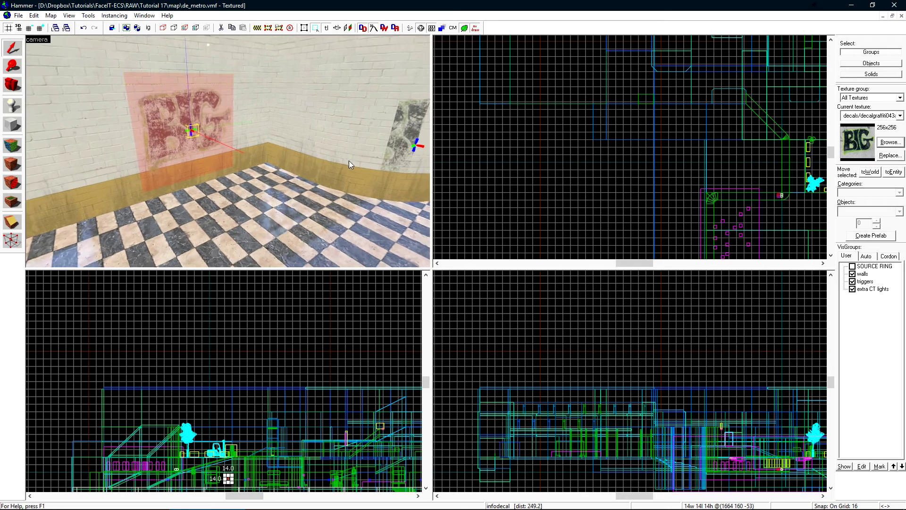
ctrl+click(350, 146)
key(Delete)
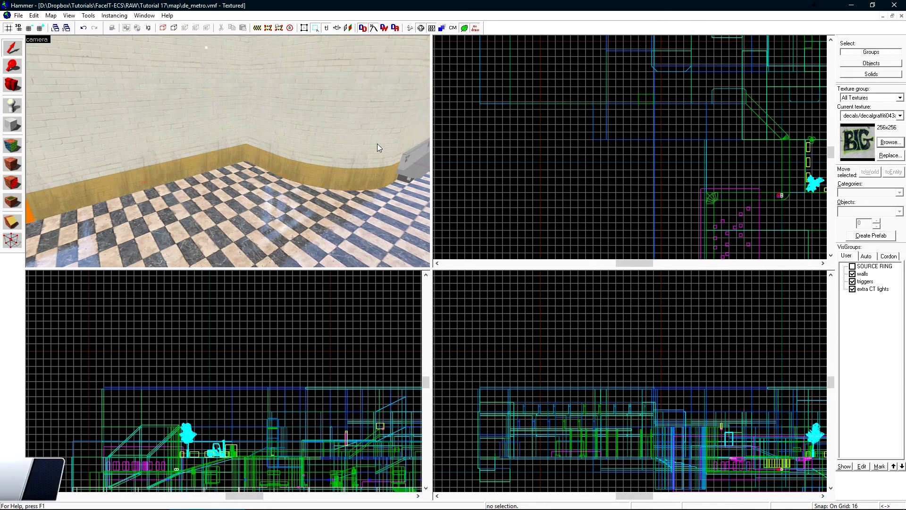
Place a BIG graffiti overlay on the flat white brick wall with the Overlay tool.
click(12, 202)
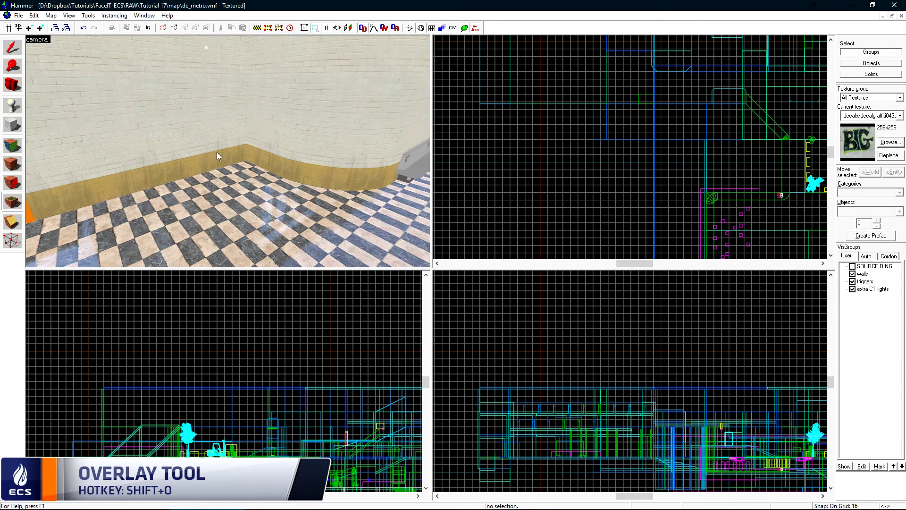
click(154, 132)
key(z)
key(w)
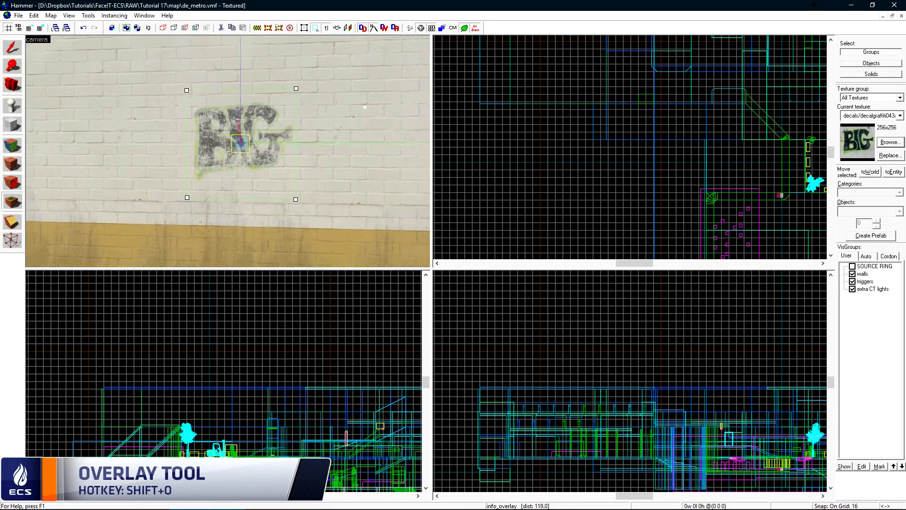
key(s)
key(z)
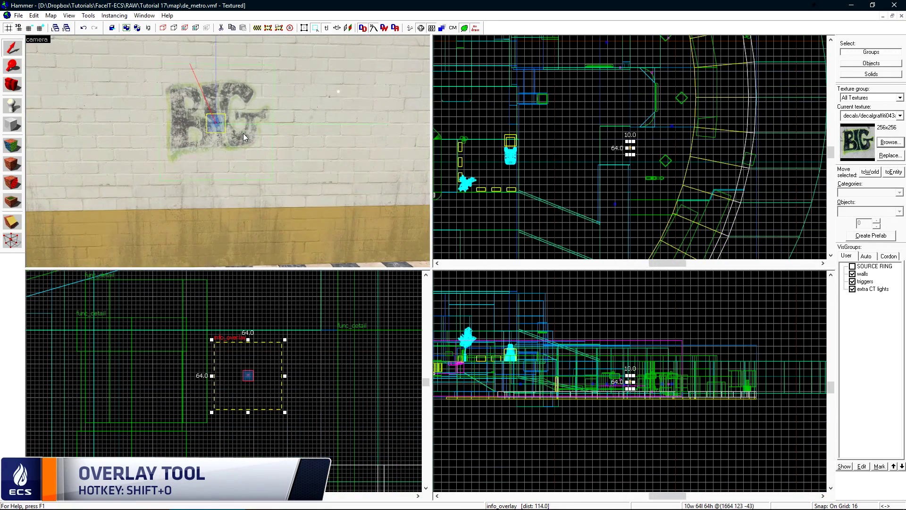
Enlarge the BIG overlay to about 120 by 112 units and rotate it 75 degrees, centred around (1664 138 -27).
drag(284, 413, 345, 465)
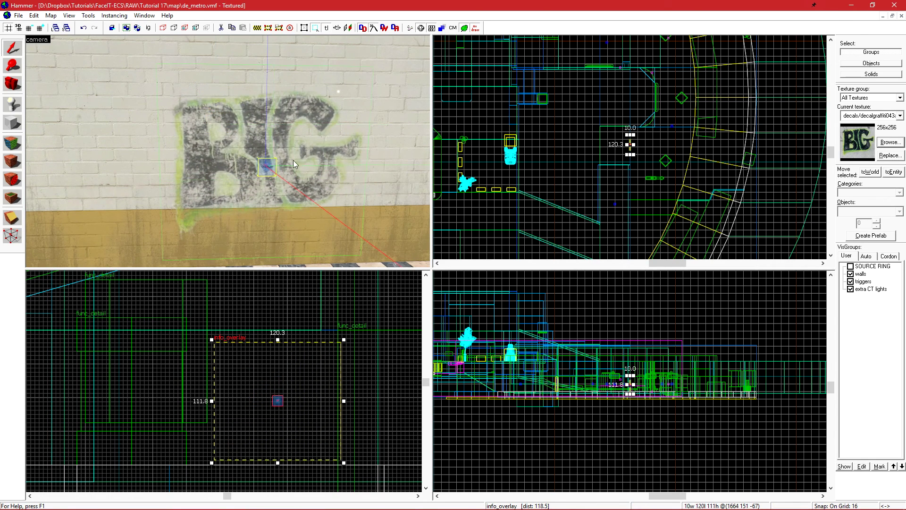
scroll(293, 160, down, 5)
drag(280, 405, 259, 379)
click(259, 379)
drag(323, 316, 177, 302)
drag(277, 378, 286, 359)
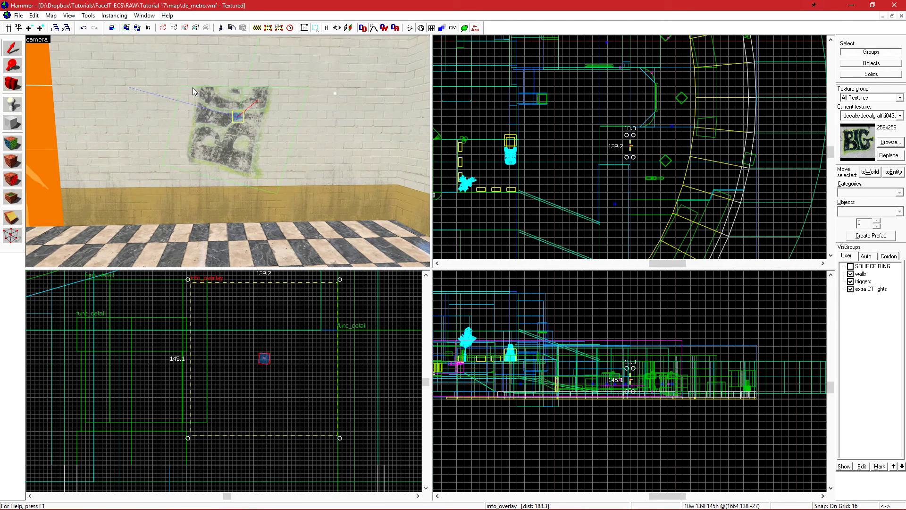
Add the upper wall face (27665) to the brush faces of the BIG overlay and apply the change.
click(214, 85)
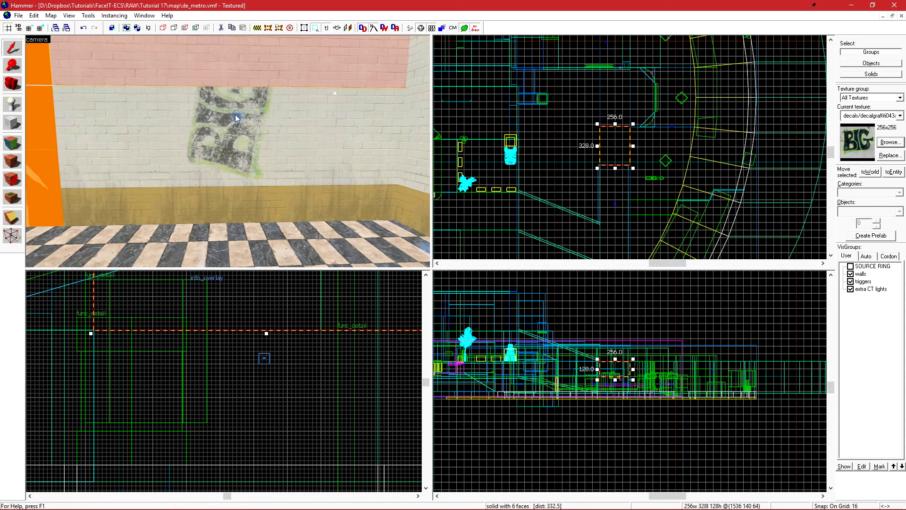
click(238, 116)
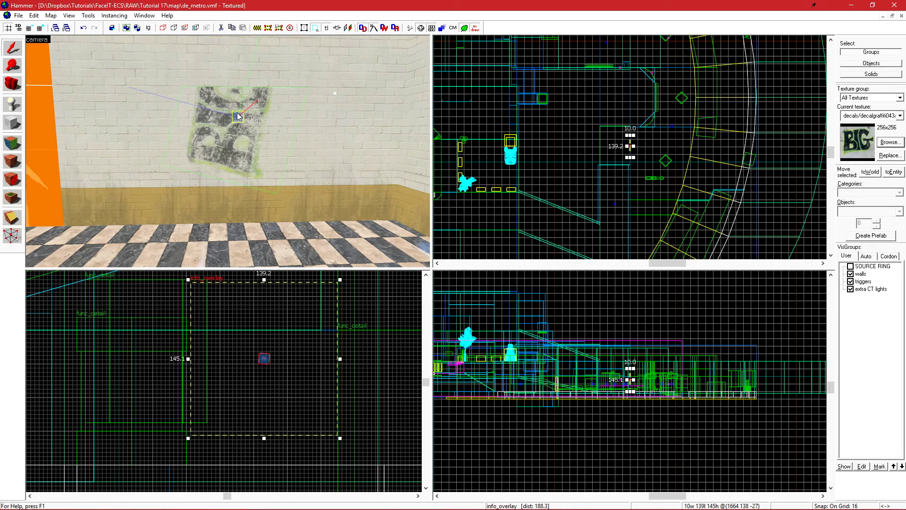
key(shift+z)
double_click(452, 200)
drag(418, 148, 668, 150)
click(572, 254)
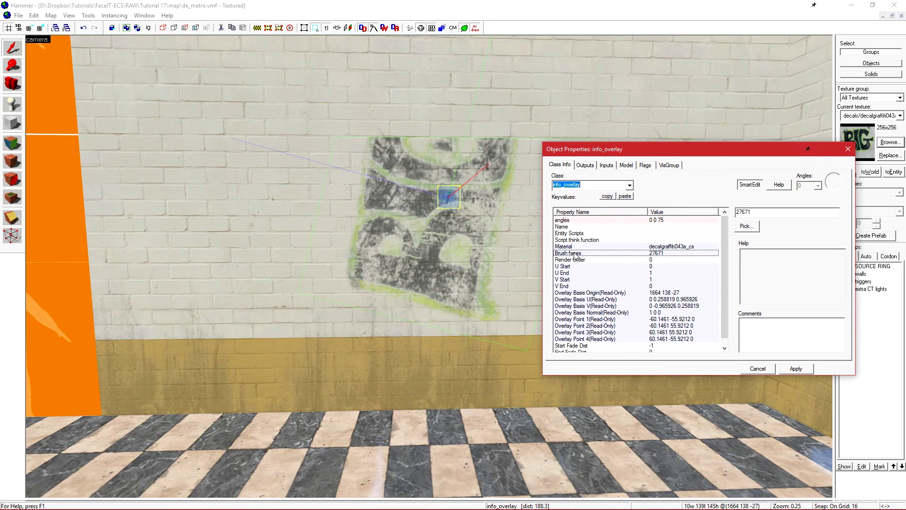
click(768, 214)
click(747, 229)
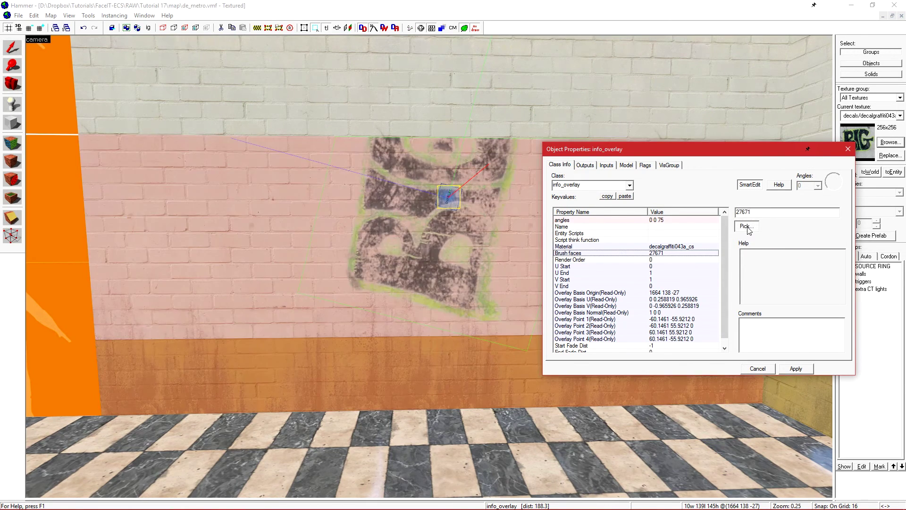
key(s)
key(z)
key(z)
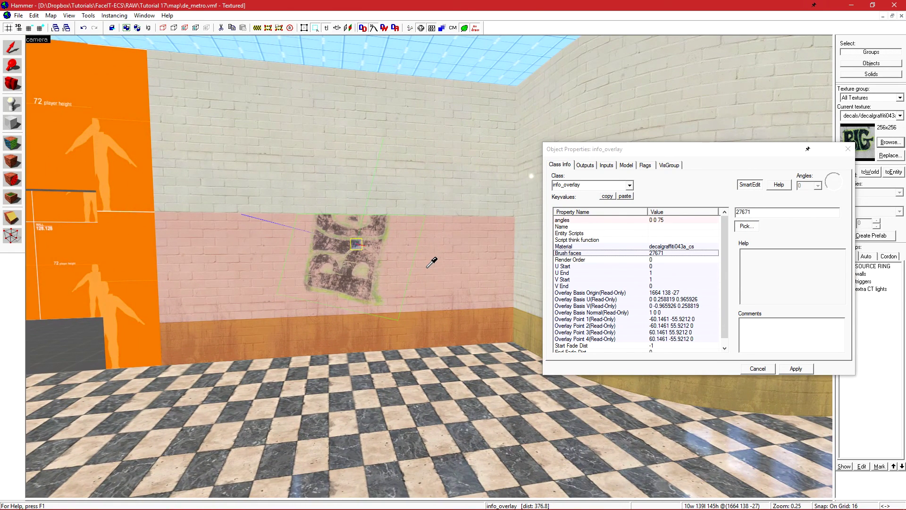
ctrl+click(375, 159)
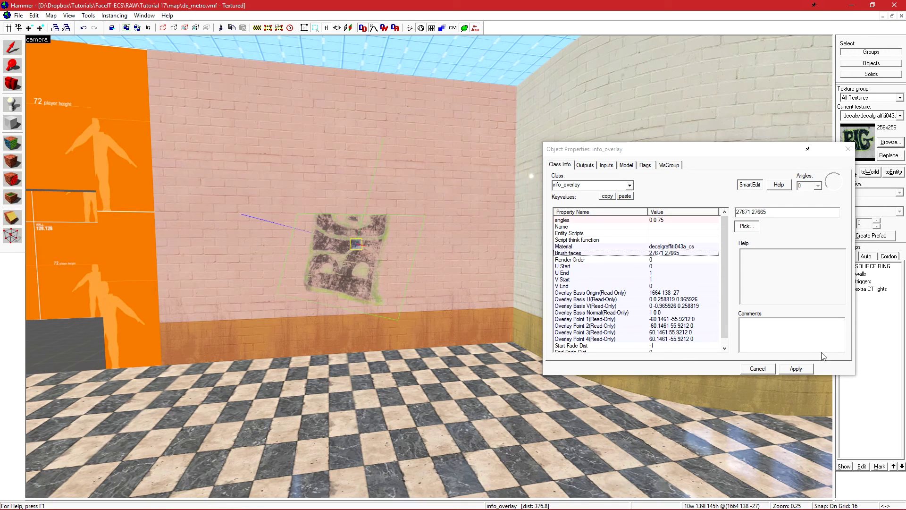
click(801, 366)
Straighten the BIG overlay to angles 0 0 0 with perspective editing and enlarge it to about 149 by 137 units.
key(w)
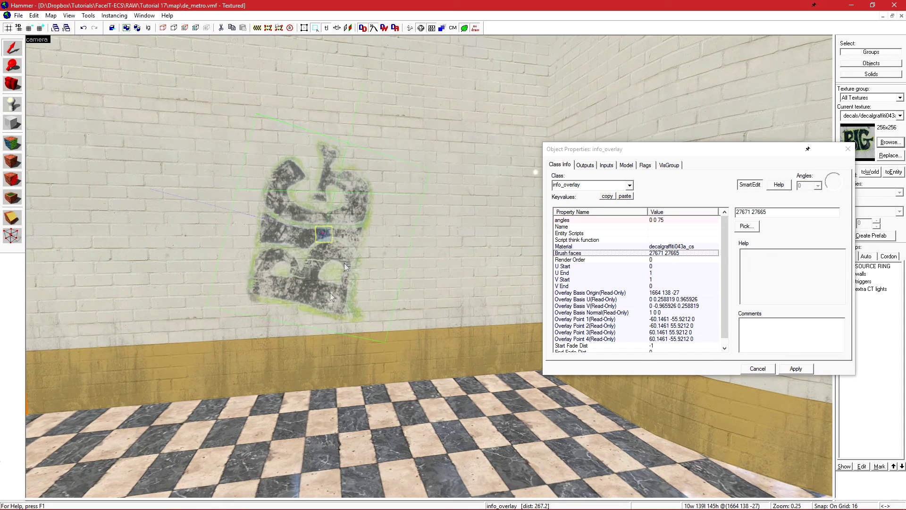
key(x)
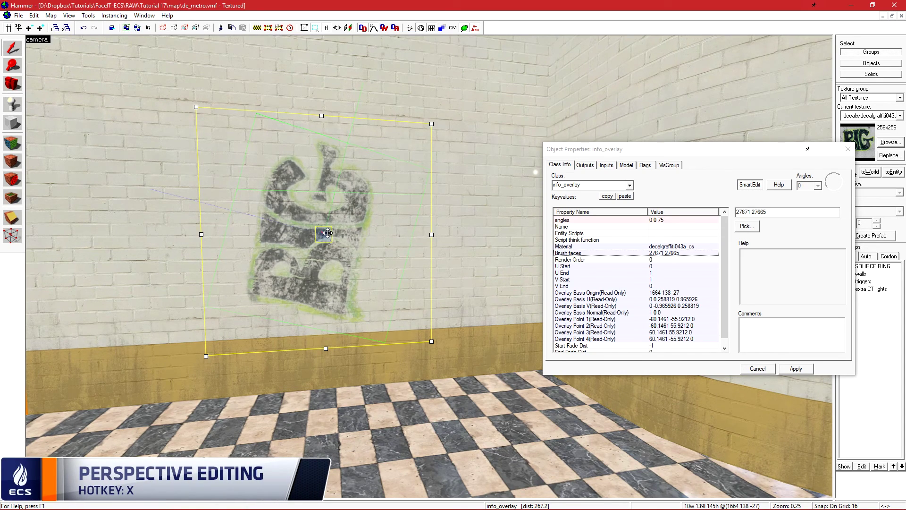
drag(328, 232, 305, 195)
drag(358, 242, 260, 339)
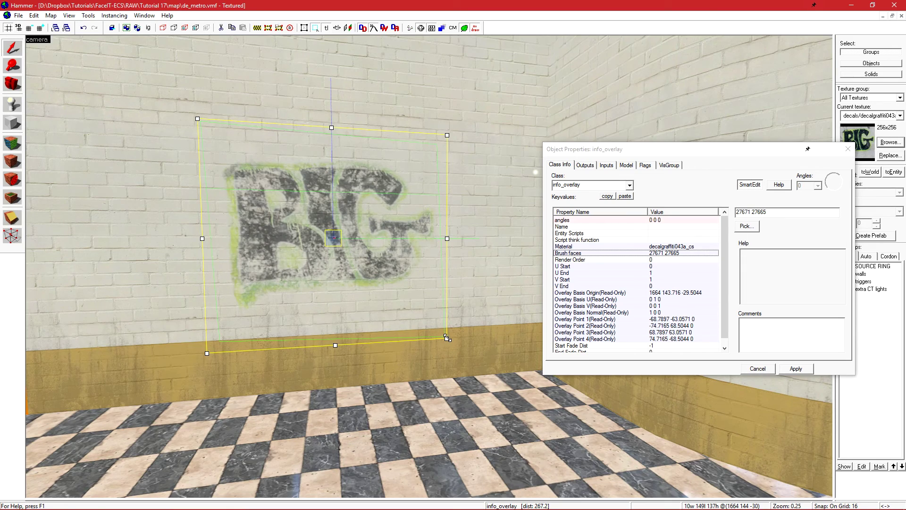
Place another BIG graffiti overlay on the curved brick wall at about (1820 322 -46).
key(z)
key(s)
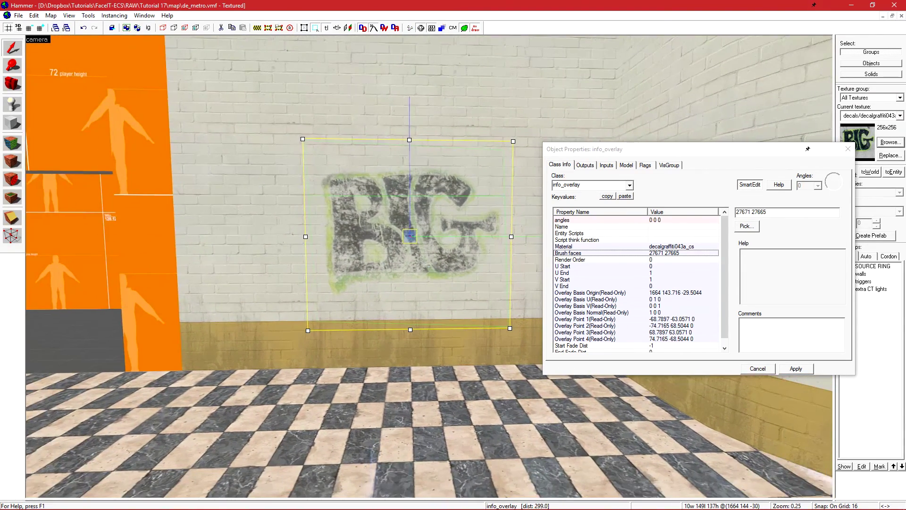
key(d)
key(z)
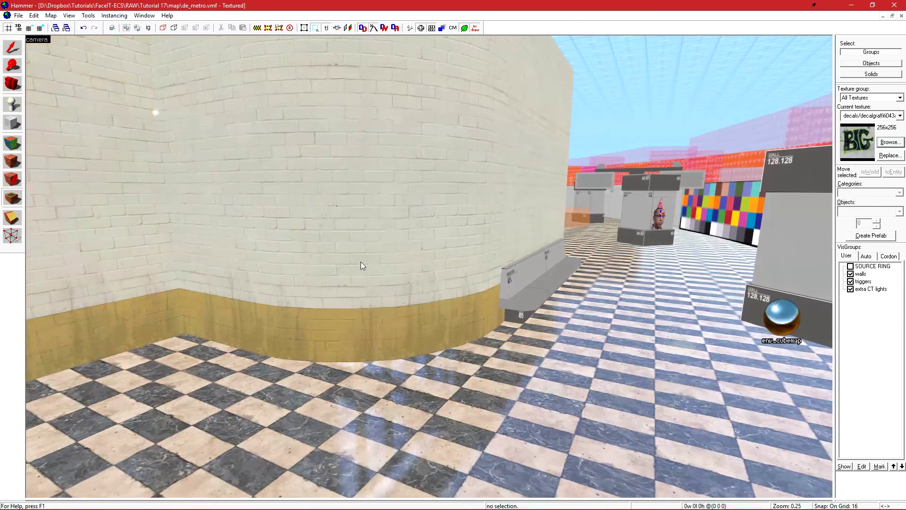
click(365, 236)
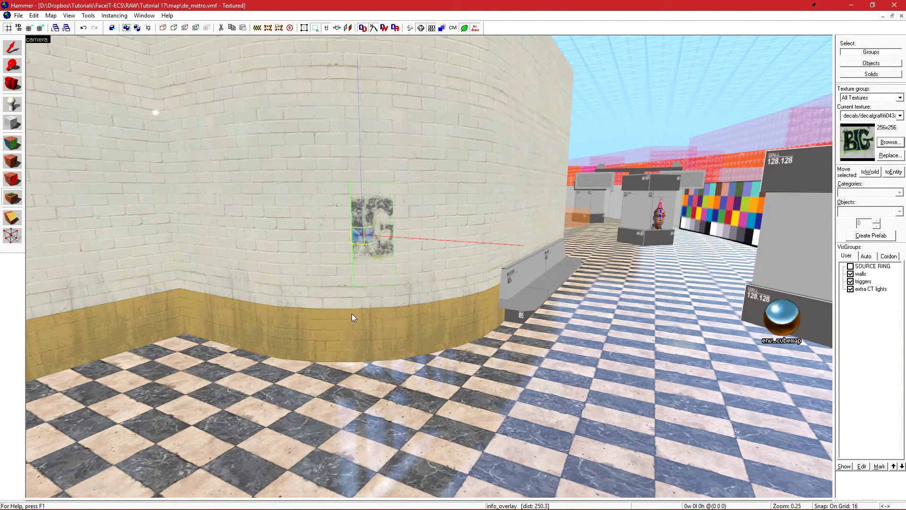
key(shift+s)
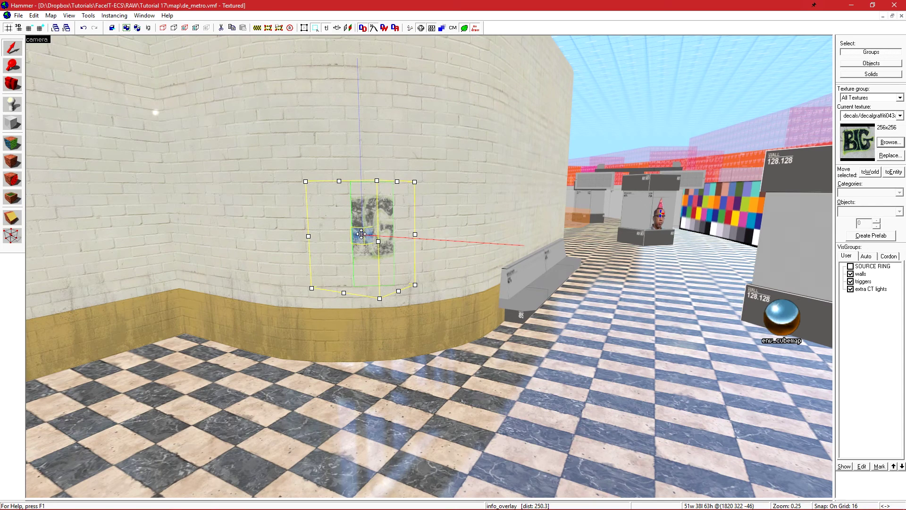
Add the neighbouring curved wall faces on both sides to the new BIG overlay's brush faces and apply.
double_click(361, 234)
click(747, 226)
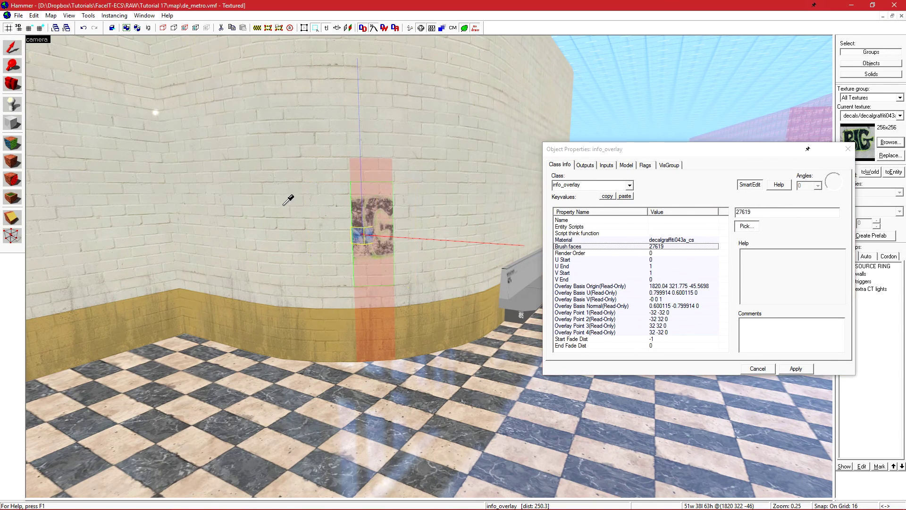
ctrl+click(325, 224)
ctrl+click(299, 213)
ctrl+click(258, 215)
ctrl+click(407, 215)
ctrl+click(448, 217)
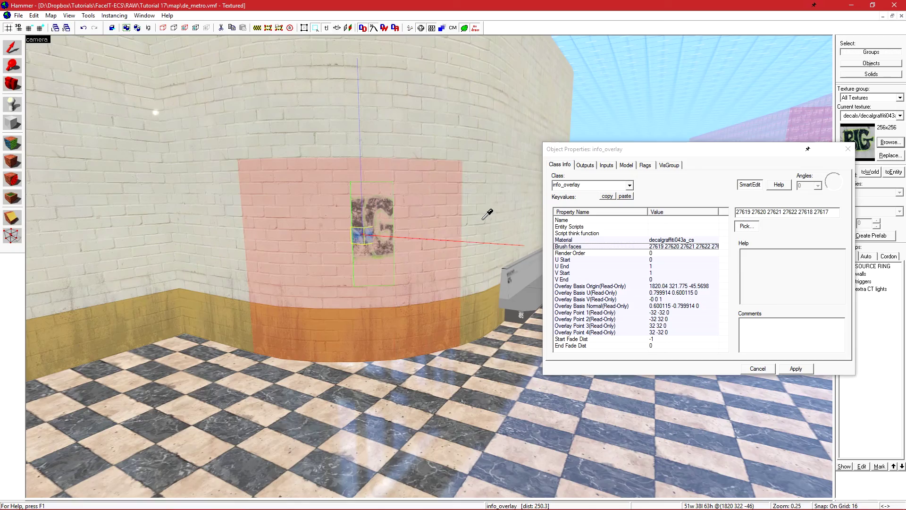
click(795, 369)
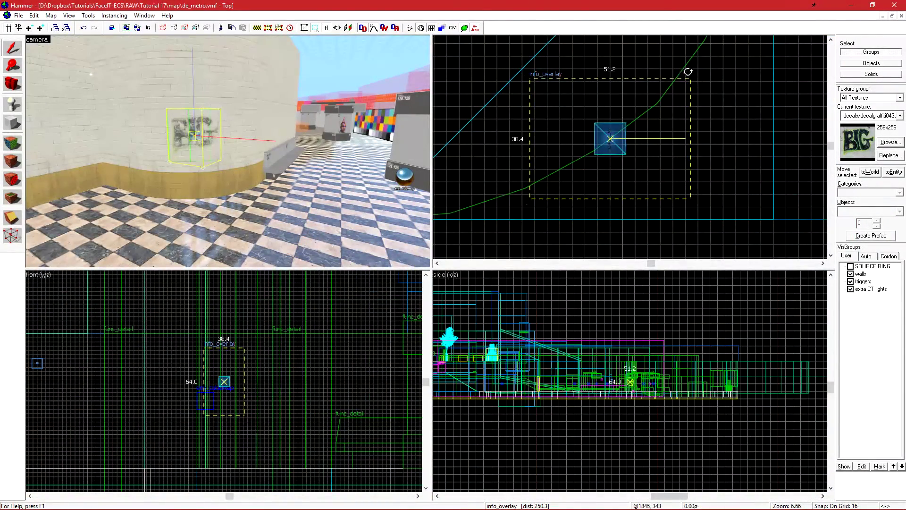
Rotate, enlarge and reposition the curved wall's BIG overlay so the whole graffiti follows the curve.
drag(690, 73, 648, 66)
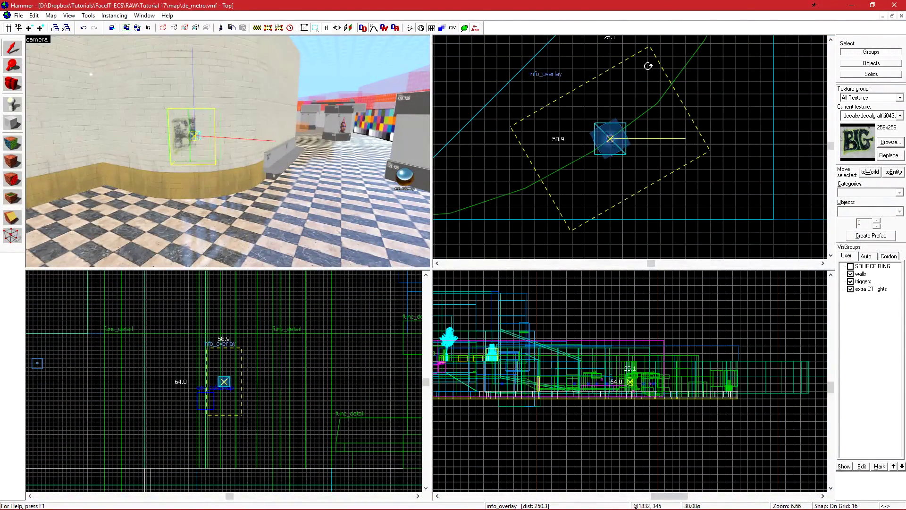
scroll(657, 118, down, 4)
drag(676, 124, 709, 59)
drag(231, 347, 229, 378)
key(z)
key(z)
drag(709, 54, 697, 83)
click(373, 190)
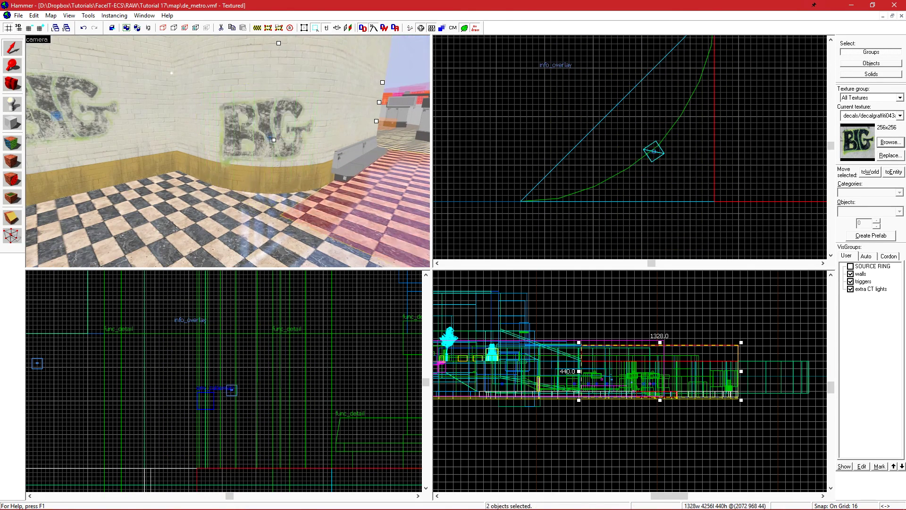
Filter the texture browser by "paint" and choose overlays/urban_paintswatch_01a as the current texture.
key(z)
key(z)
click(370, 147)
key(shift+x)
key(shift+z)
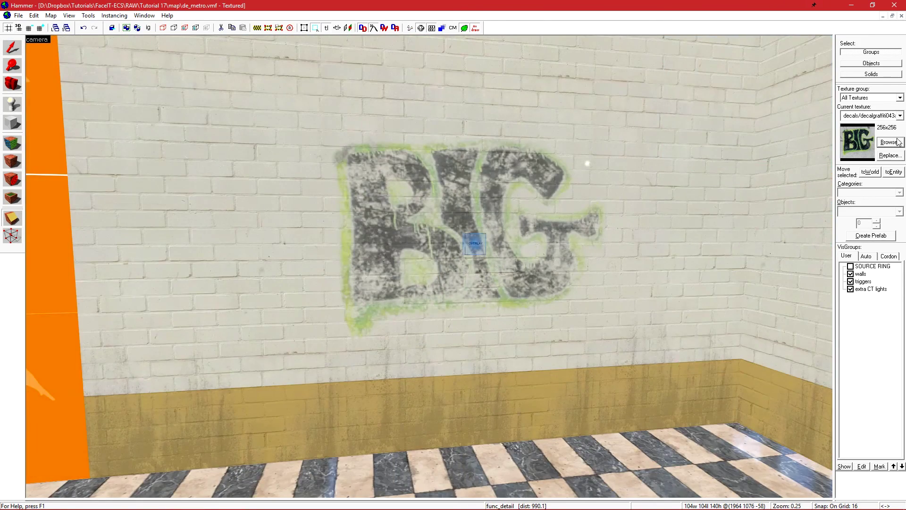
click(899, 142)
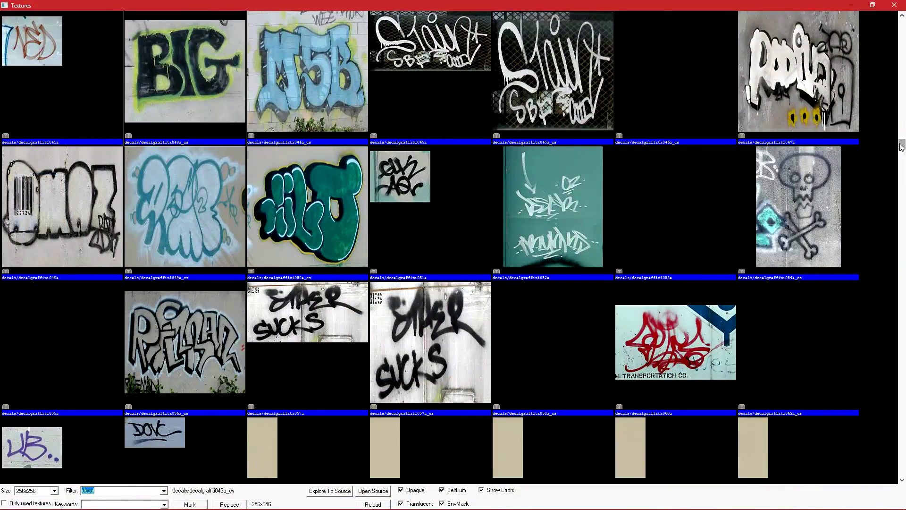
text(paint)
scroll(477, 189, down, 5)
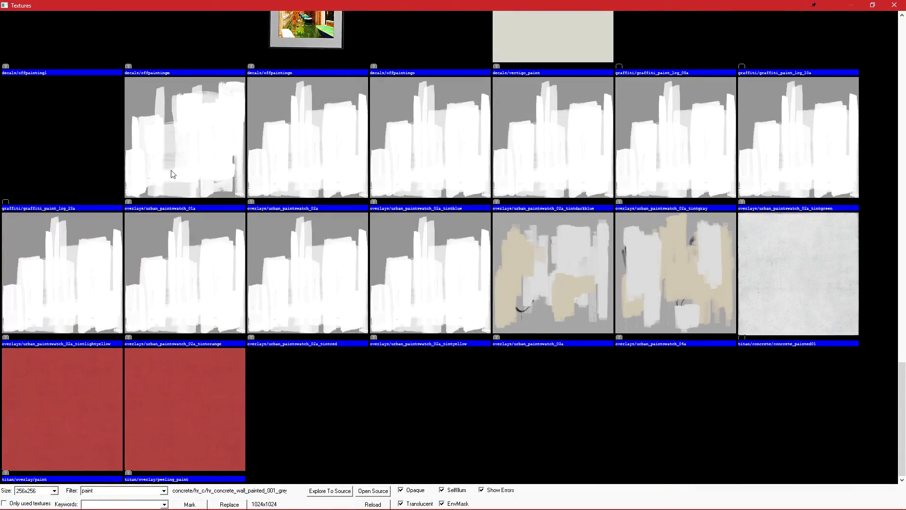
double_click(203, 150)
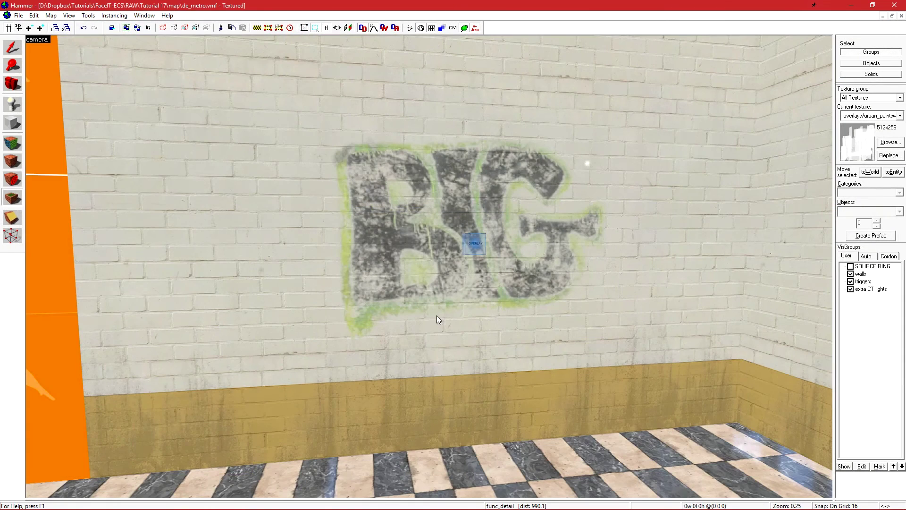
Place a paint swatch overlay over the flat wall's BIG graffiti and add the upper wall face (27665) to its brush faces.
click(444, 231)
key(shift+s)
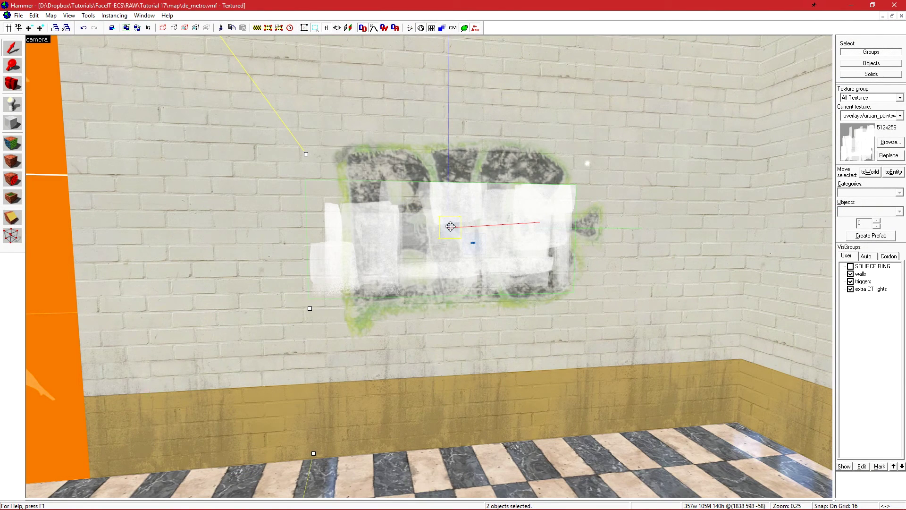
key(alt+Return)
click(234, 240)
click(451, 228)
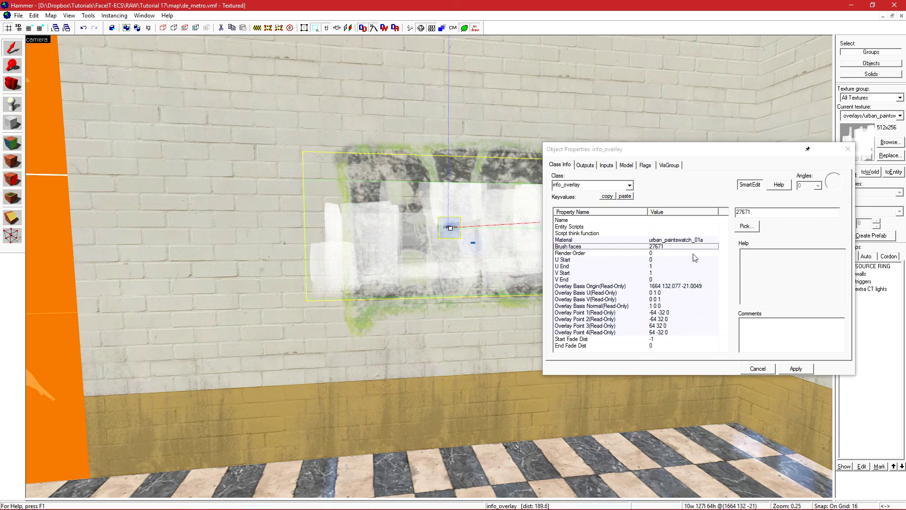
click(759, 227)
ctrl+click(422, 128)
click(802, 365)
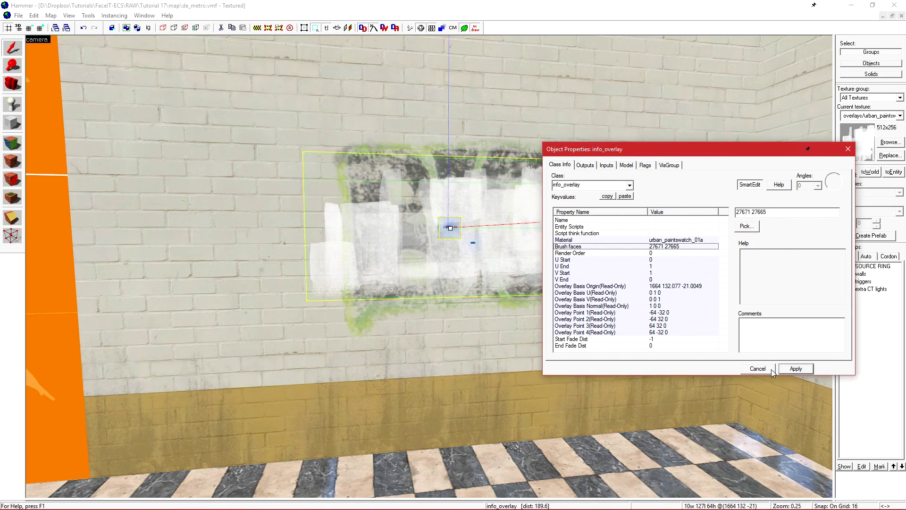
Nudge the paint swatch overlay slightly downward and review the help text for its Render Order property.
drag(475, 236, 477, 245)
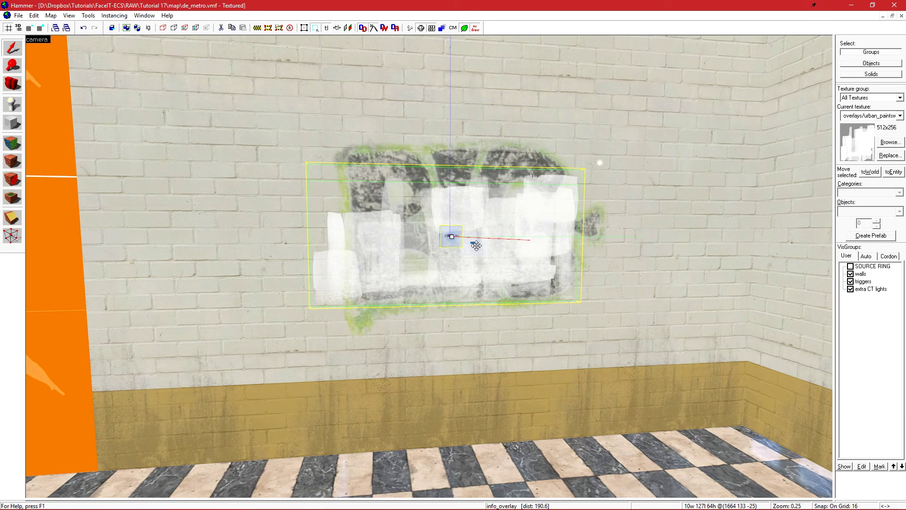
double_click(476, 245)
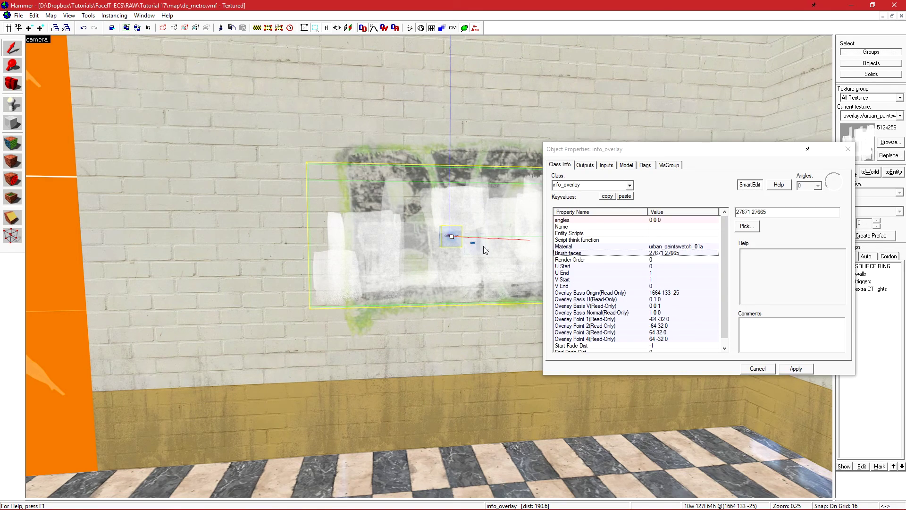
click(572, 260)
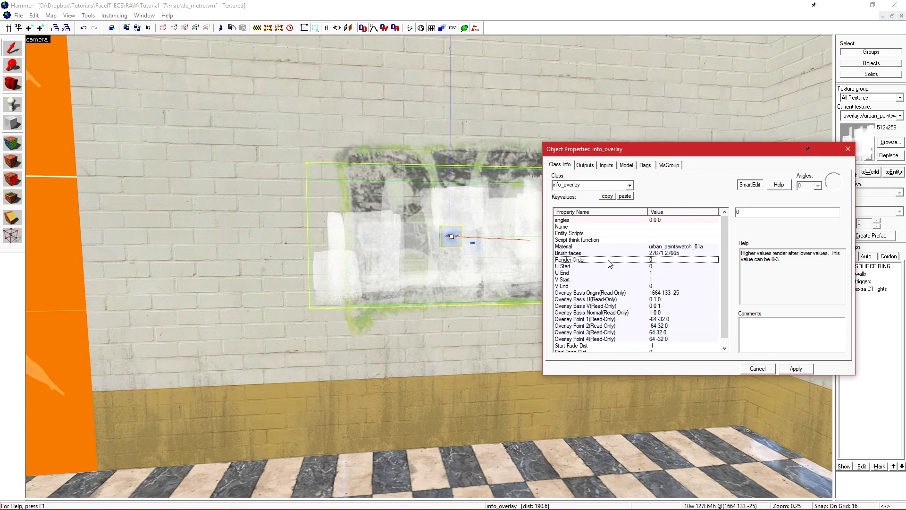
drag(742, 254, 810, 261)
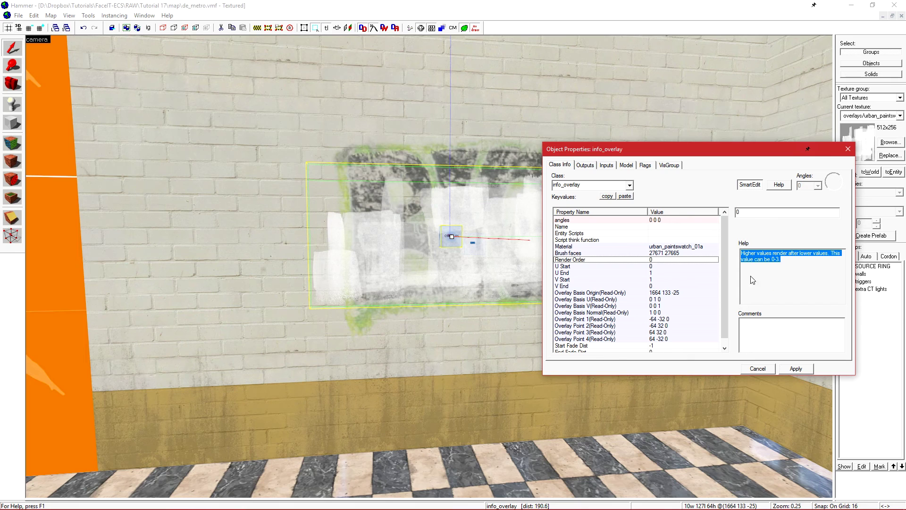
click(746, 214)
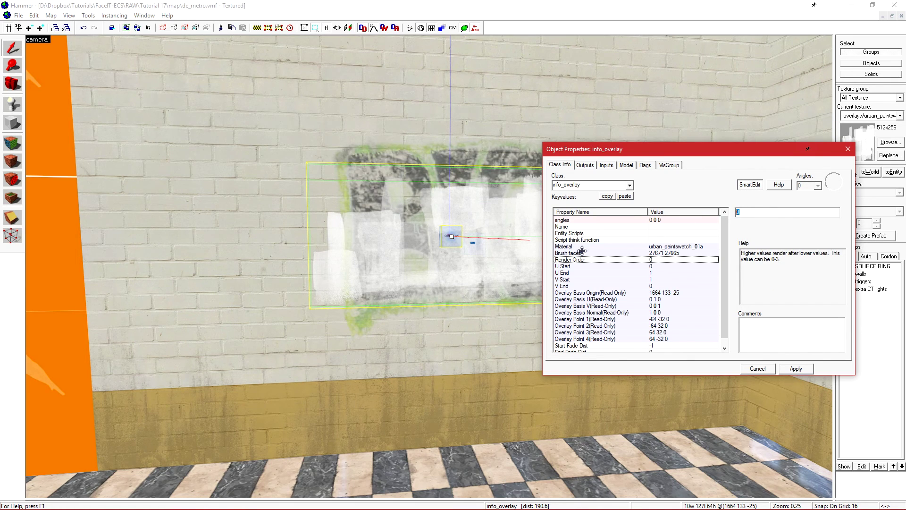
click(759, 368)
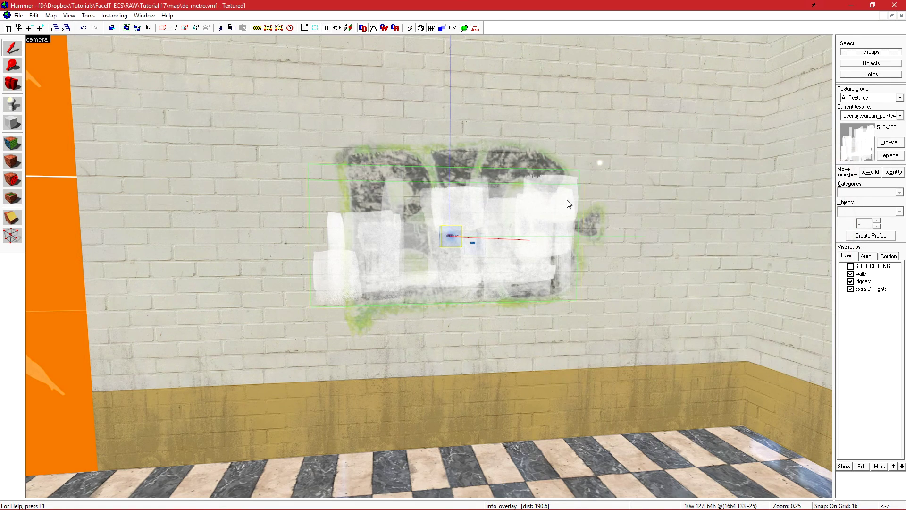
Enlarge the paint swatch overlay to about 170 by 107 units and reposition it over the flat wall's BIG graffiti.
drag(587, 162, 673, 77)
drag(501, 183, 439, 217)
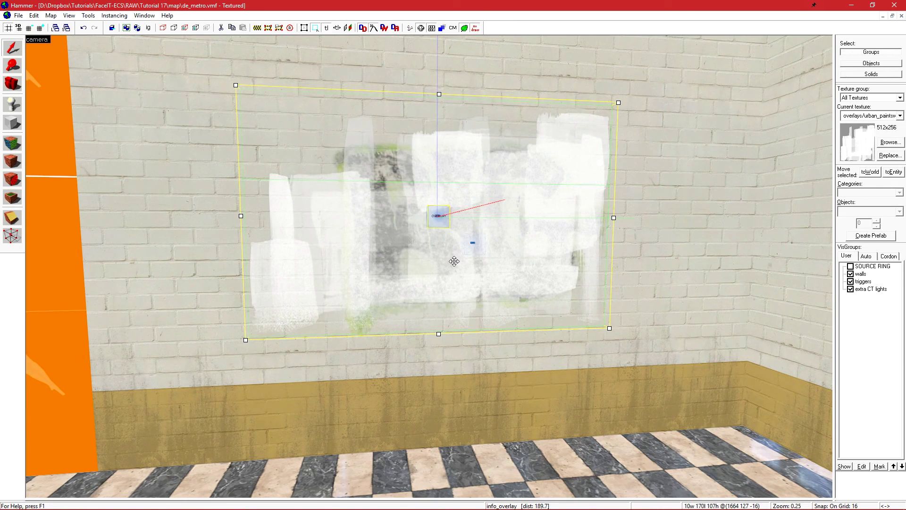
click(412, 33)
click(524, 319)
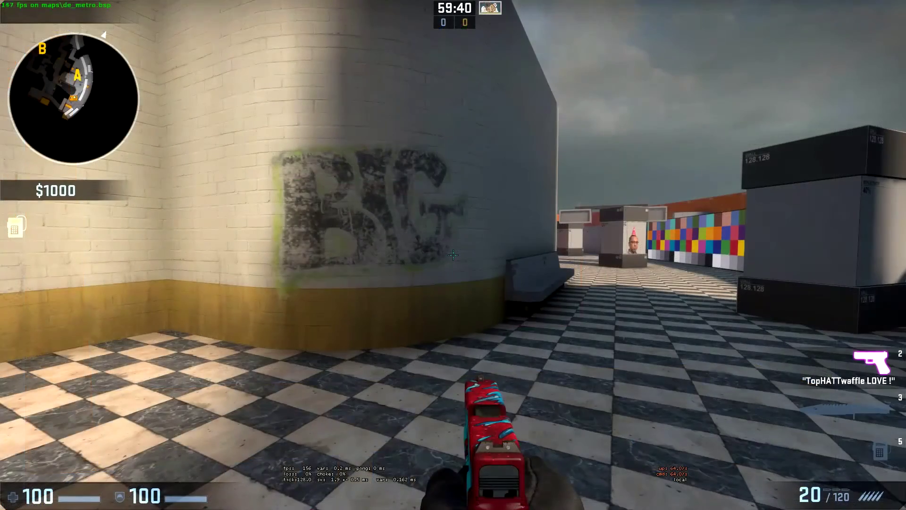
Switch to Counter-Strike: Global Offensive and inspect the curved wall's BIG graffiti and the painted-over graffiti on the flat wall from several angles.
key(w)
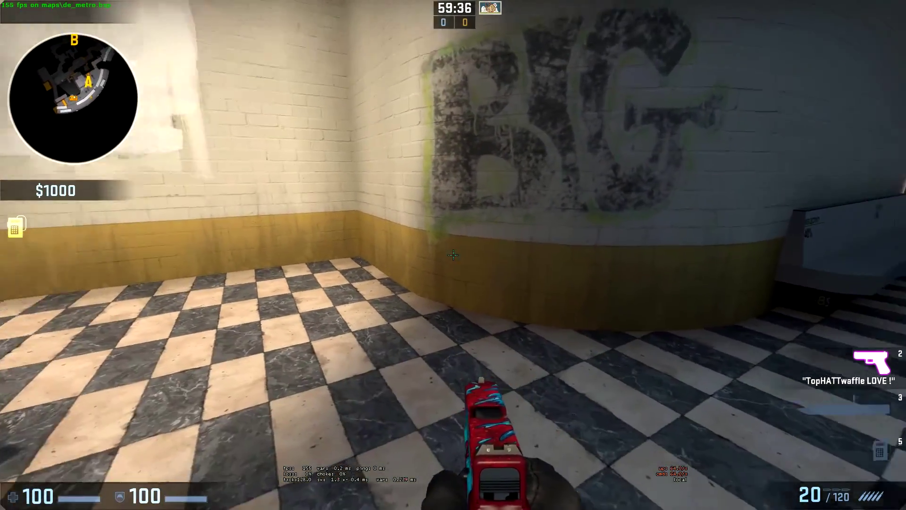
key(d)
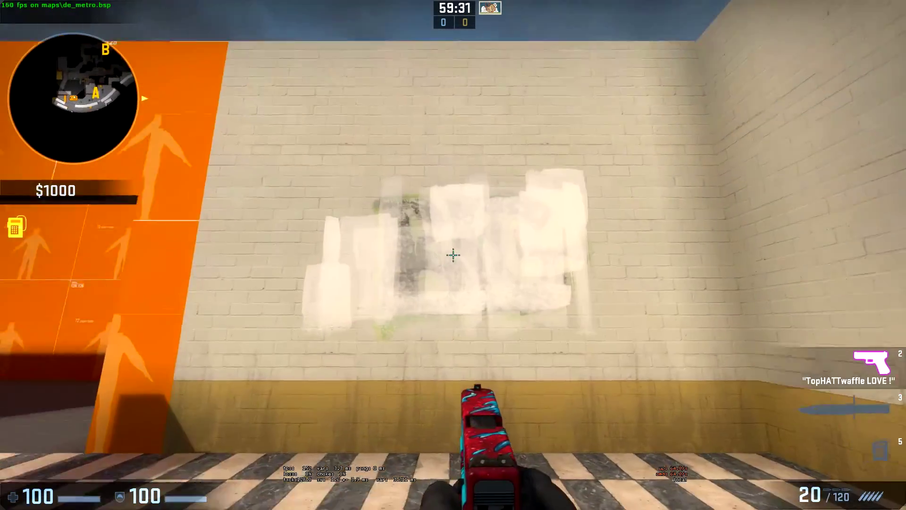
key(w)
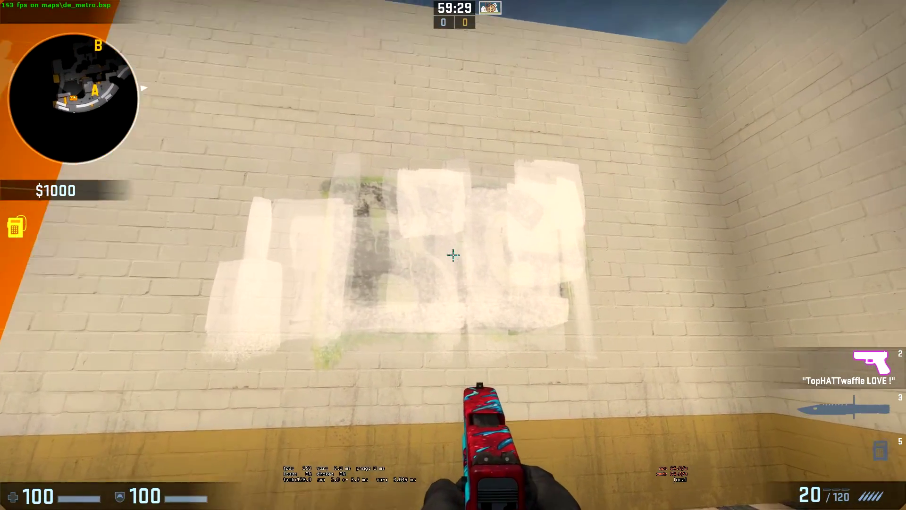
key(a)
key(d)
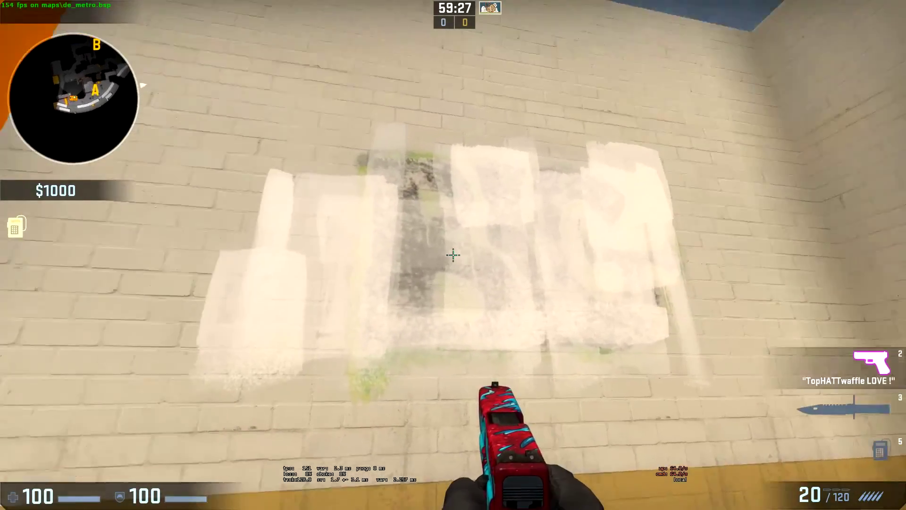
key(d)
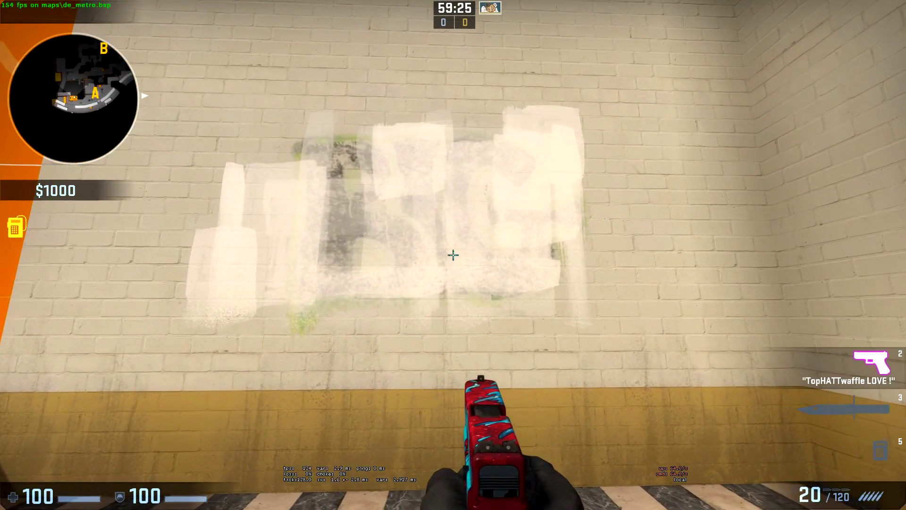
key(a)
key(a)
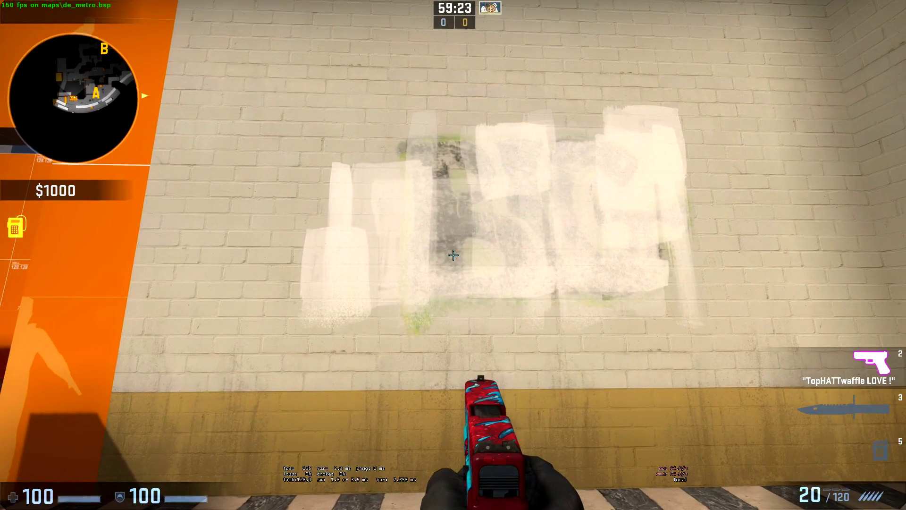
key(d)
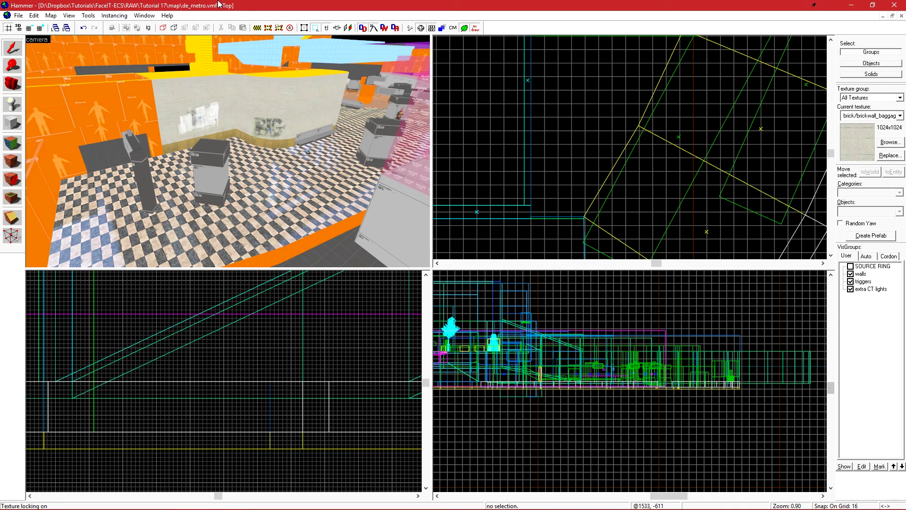
Choose de_metro/station_decal as the current texture and place it as an overlay on the checkered floor near the platform edge.
click(889, 141)
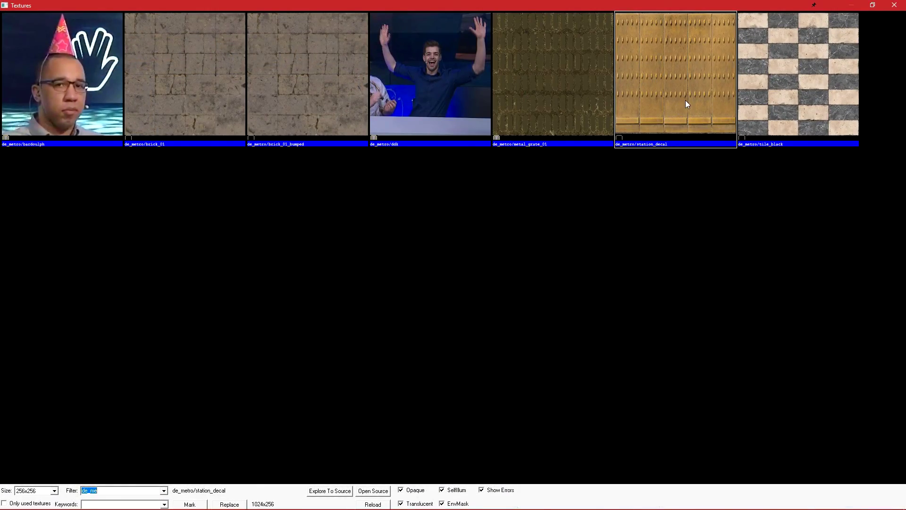
double_click(685, 101)
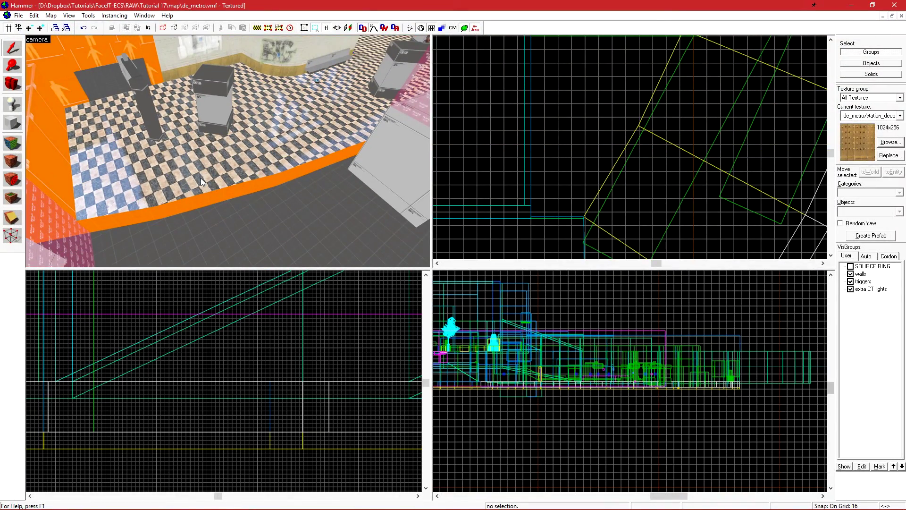
key(shift+o)
click(207, 195)
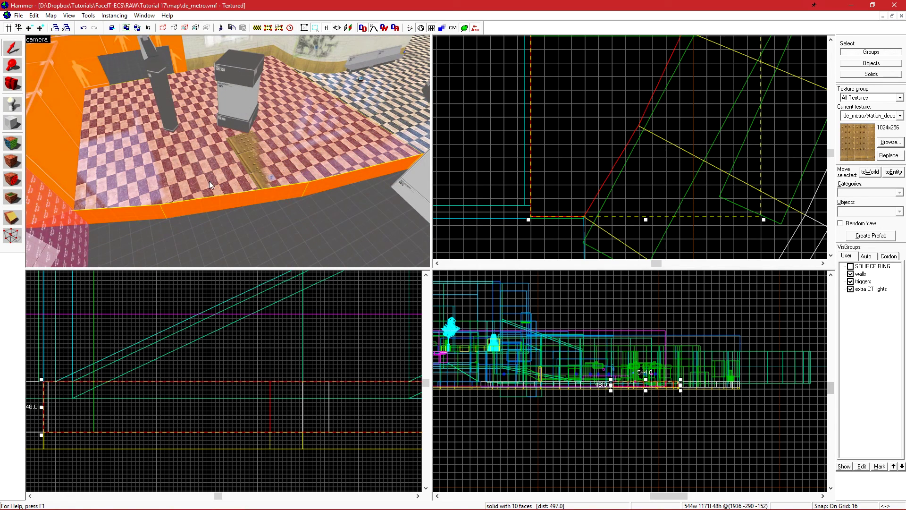
Select the platform's floor brushes together with the adjoining orange wall brush and hide all unselected objects.
ctrl+click(383, 92)
key(z)
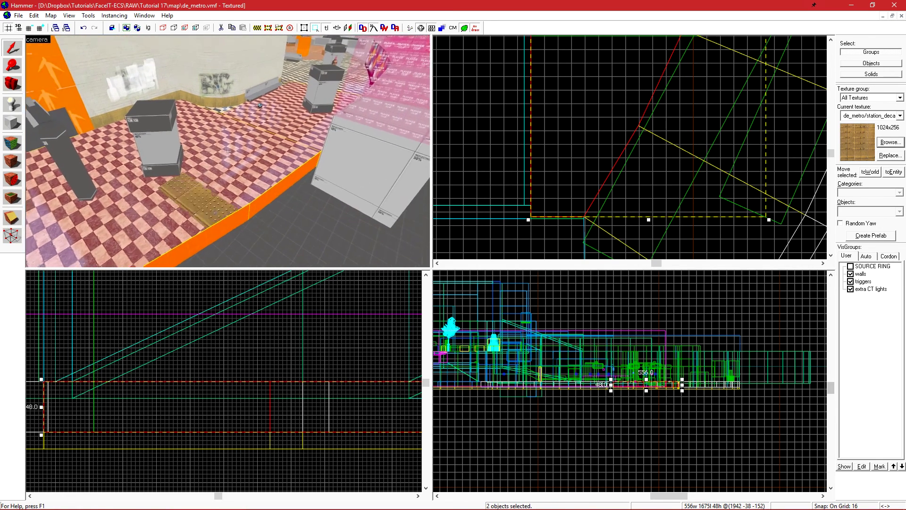
key(z)
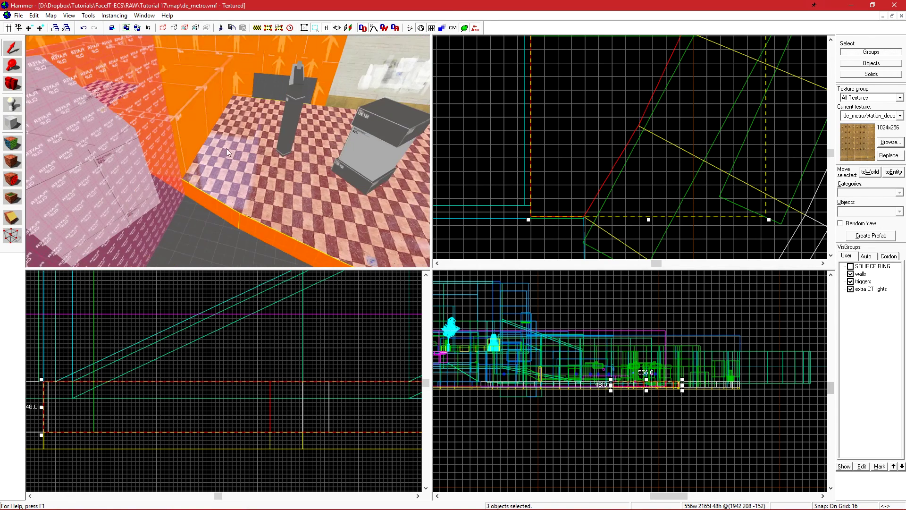
ctrl+click(212, 128)
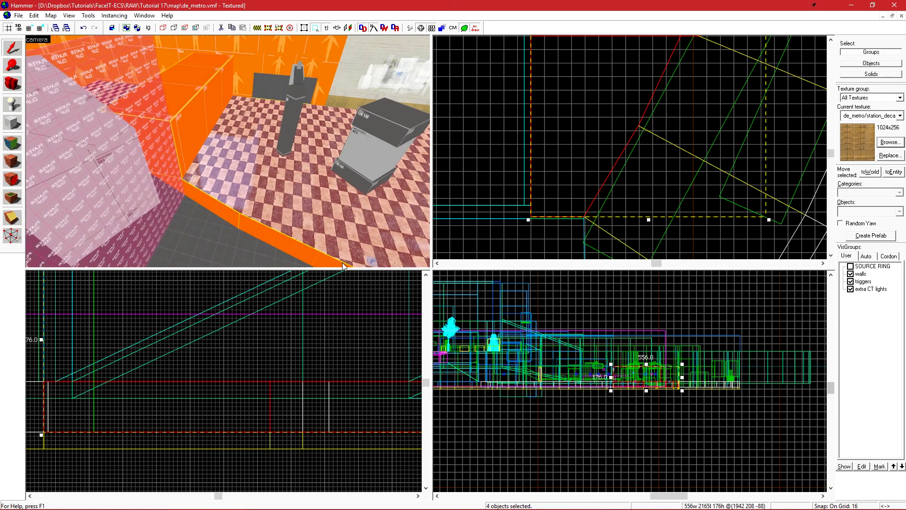
key(ctrl+h)
key(z)
key(z)
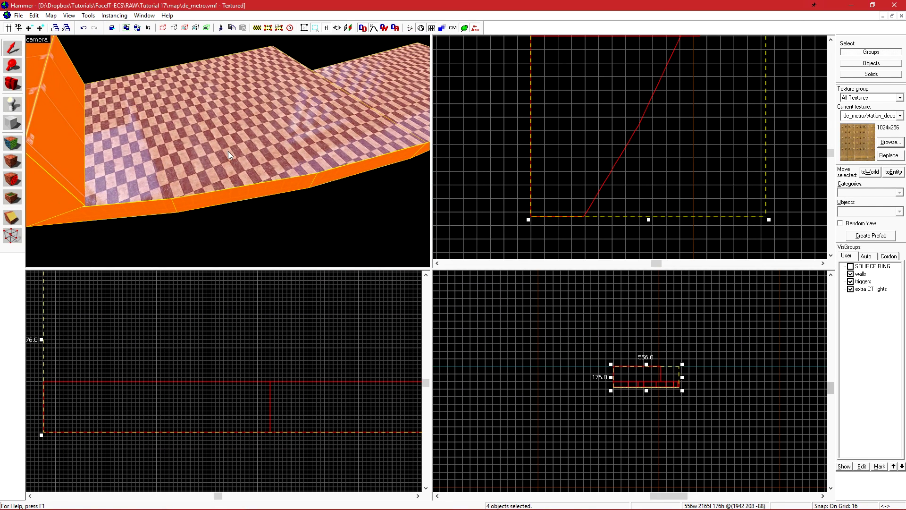
Scale the station_decal overlay near the platform edge to half size with the Transform tool, making it 128 units long.
click(279, 169)
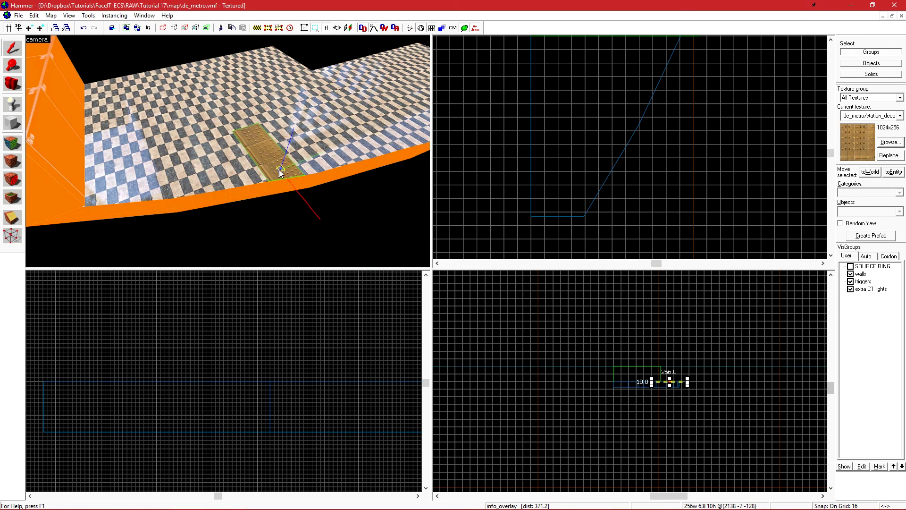
key(ctrl+m)
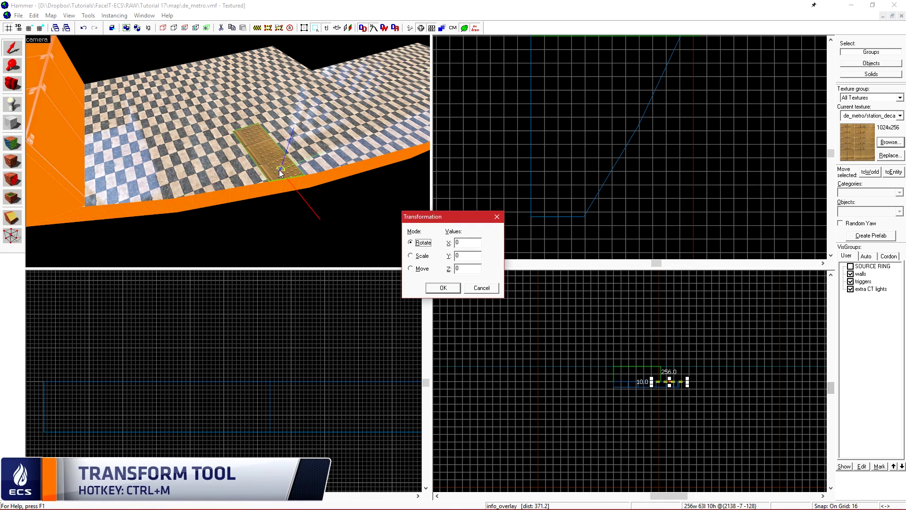
click(411, 256)
drag(436, 217, 434, 215)
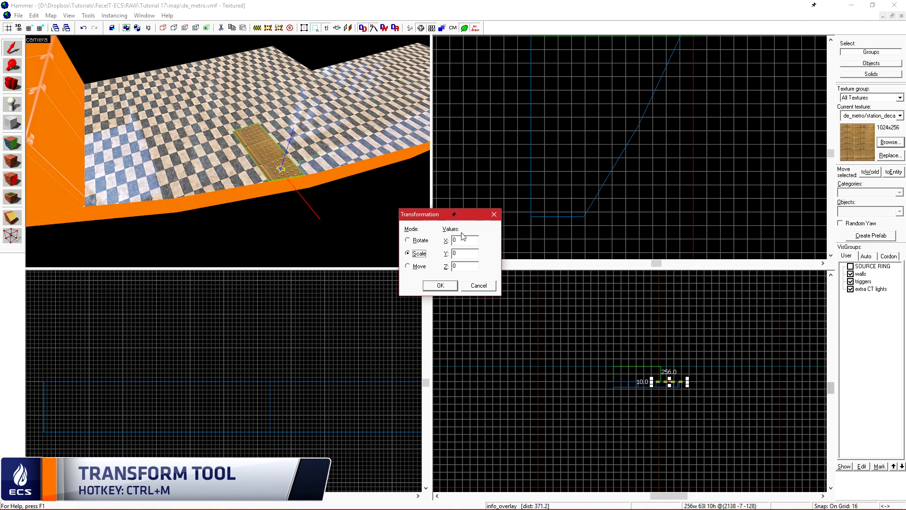
double_click(464, 239)
click(443, 285)
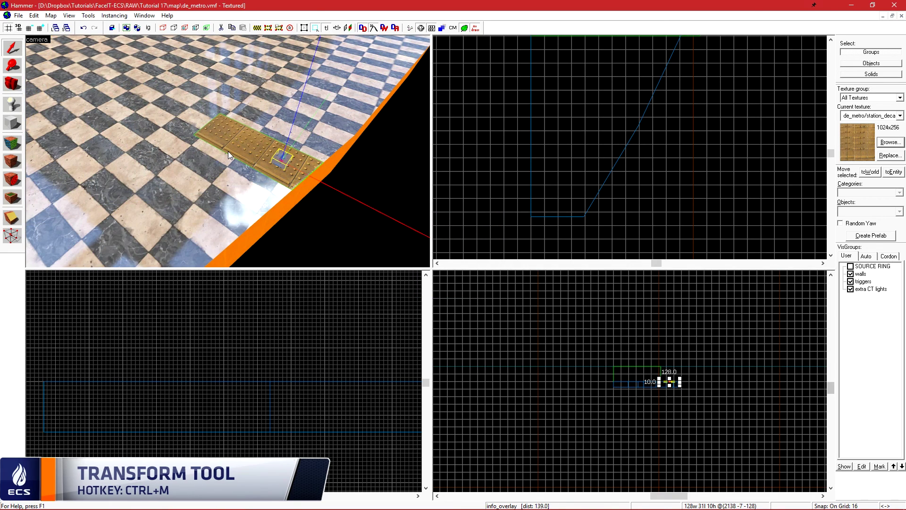
Rotate the station_decal overlay 90 degrees in the top view and move it inward from the platform edge.
key(ctrl+e)
scroll(645, 135, down, 5)
scroll(645, 136, up, 10)
click(654, 136)
drag(676, 118, 595, 79)
scroll(594, 176, down, 6)
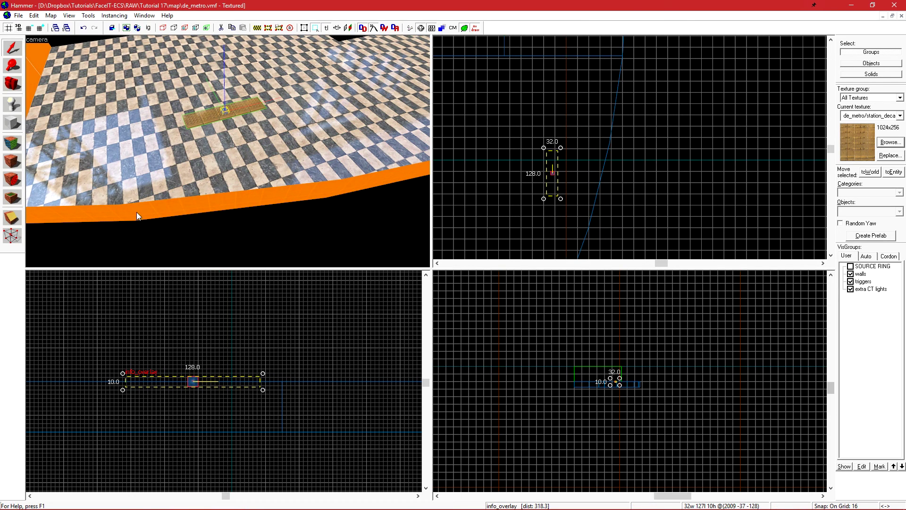
Move the station_decal overlay so its outer corner meets the bend in the platform edge.
click(137, 213)
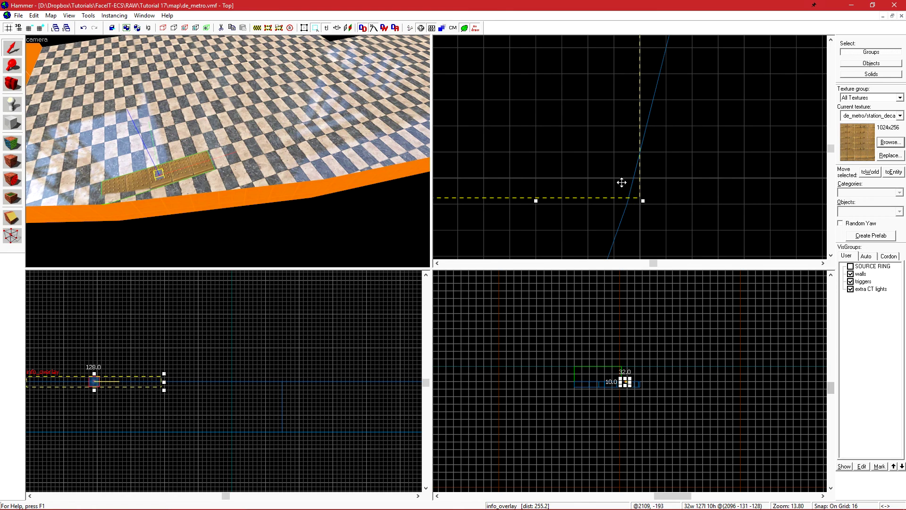
drag(621, 183, 609, 189)
scroll(630, 213, up, 3)
scroll(633, 208, up, 6)
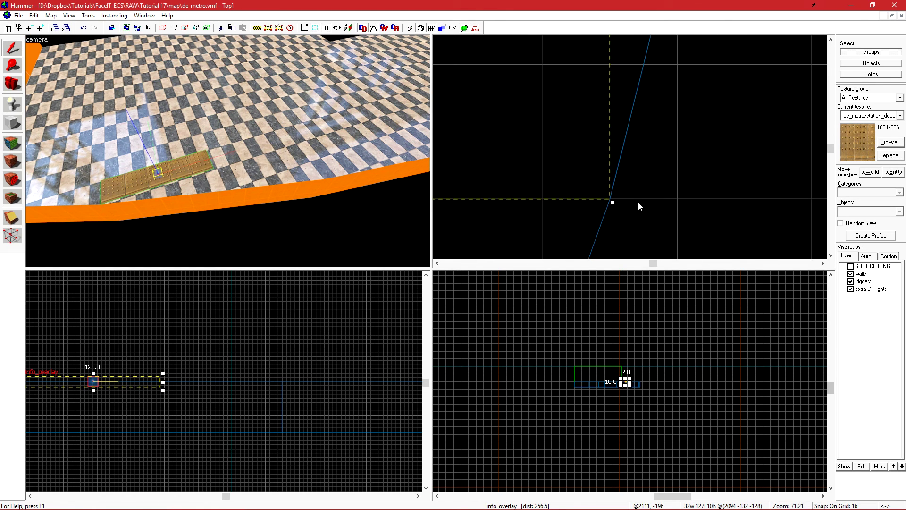
key(Escape)
Select the floor brush to check the overlay's alignment with the platform edge, and reselect the station_decal overlay.
click(125, 213)
key(a)
key(z)
key(w)
key(z)
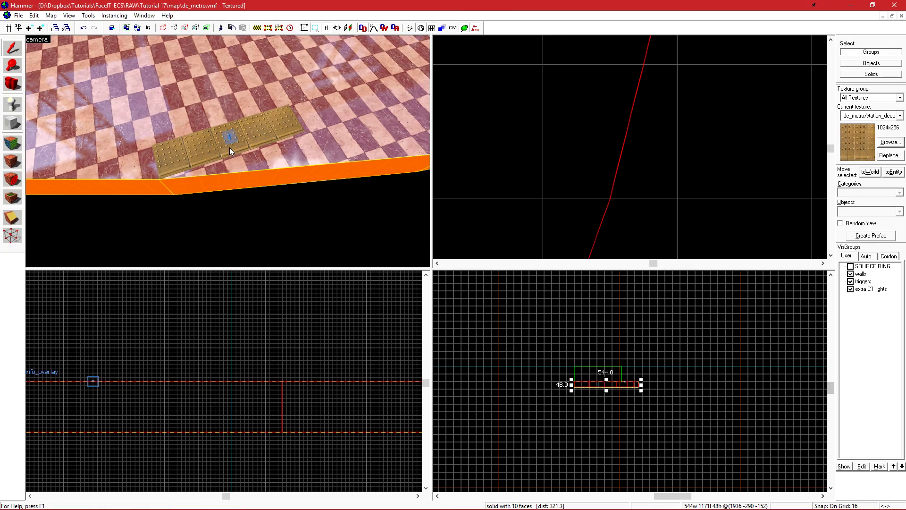
click(230, 147)
scroll(654, 185, down, 10)
key(z)
key(s)
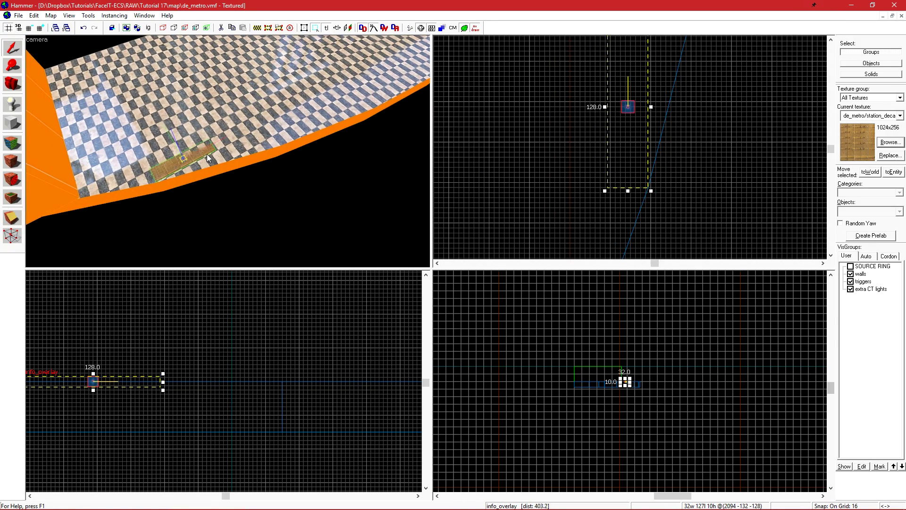
key(w)
key(z)
Try to stretch the station_decal overlay along the platform to about 291 units, and undo the stretch.
scroll(649, 163, down, 5)
middle_drag(649, 106, 649, 187)
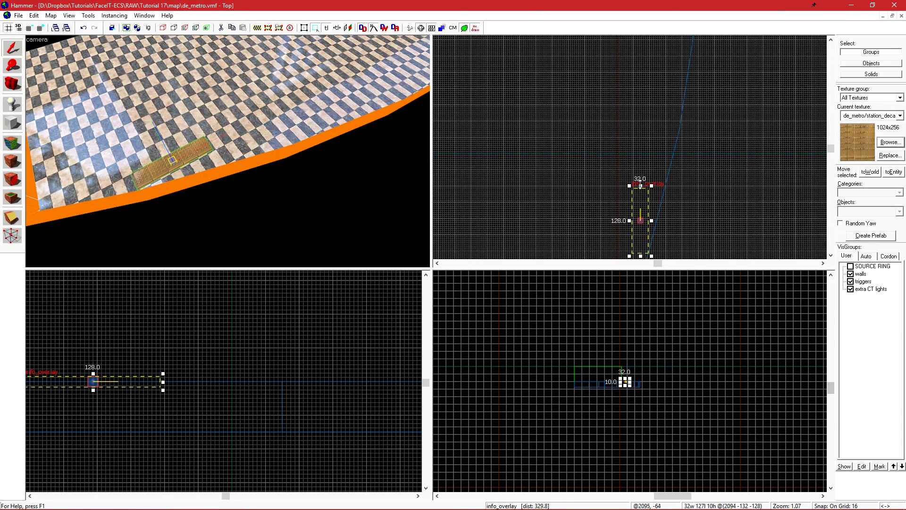
drag(639, 186, 639, 102)
key(z)
key(w)
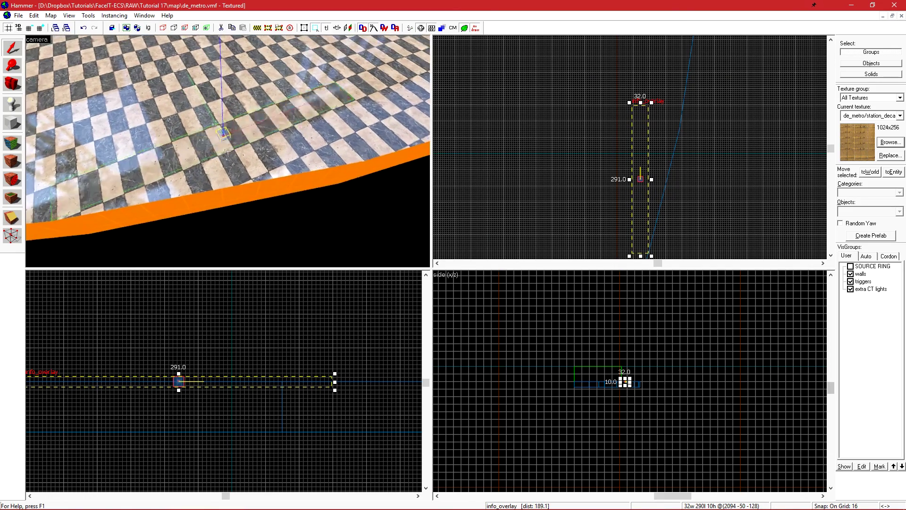
key(ctrl+z)
Turn texture locking off and stretch the station_decal overlay along the platform to about 297 units long.
click(327, 27)
drag(654, 239, 655, 153)
key(z)
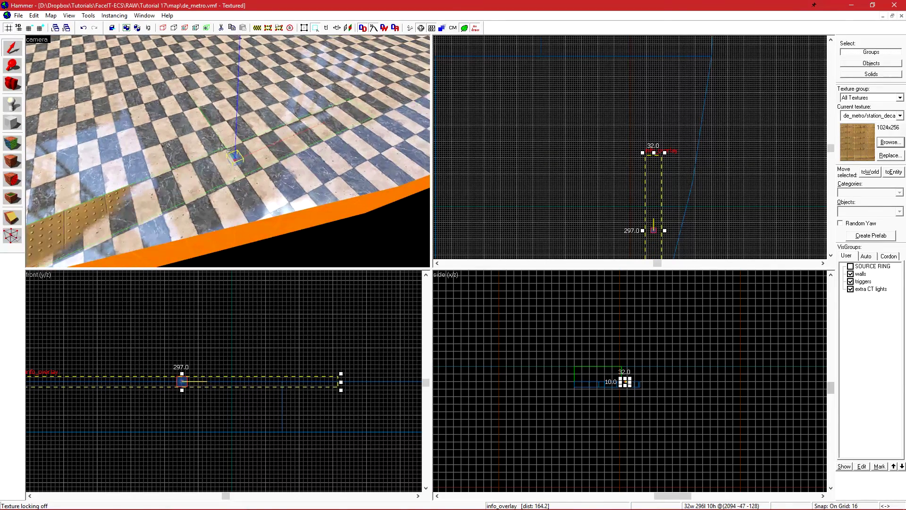
key(z)
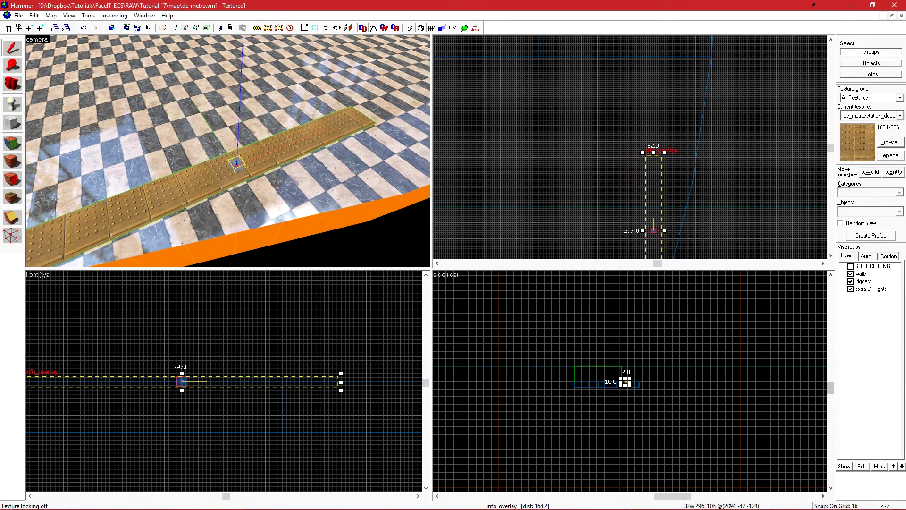
Shorten the station_decal overlay along the platform to 256 units.
key(z)
key(w)
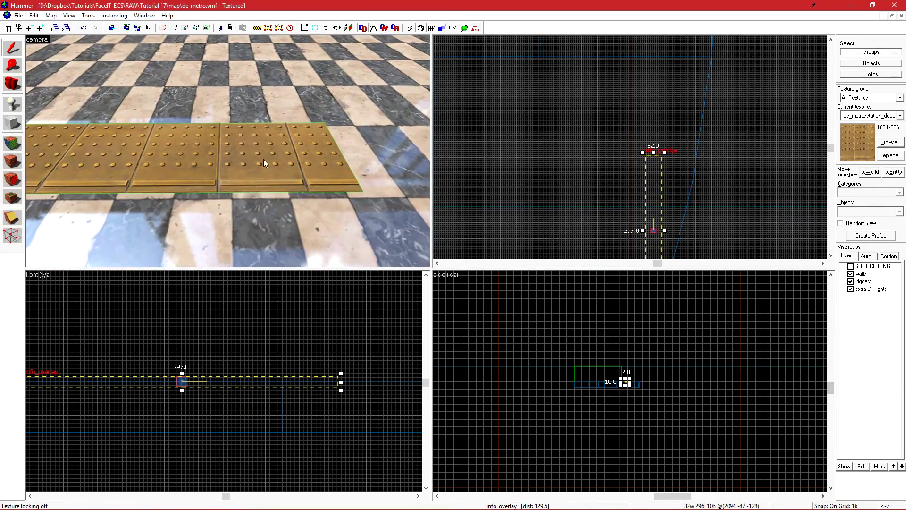
scroll(673, 152, up, 10)
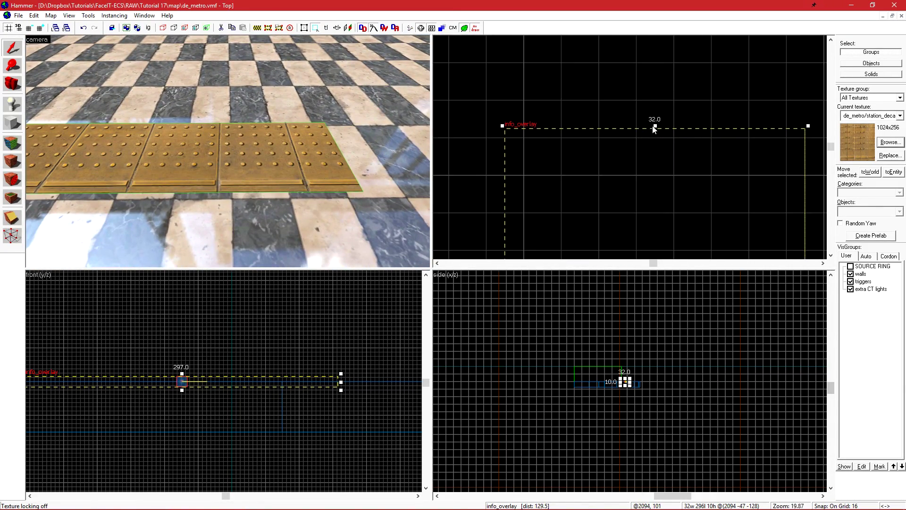
drag(654, 126, 649, 174)
scroll(576, 75, down, 4)
scroll(611, 147, up, 3)
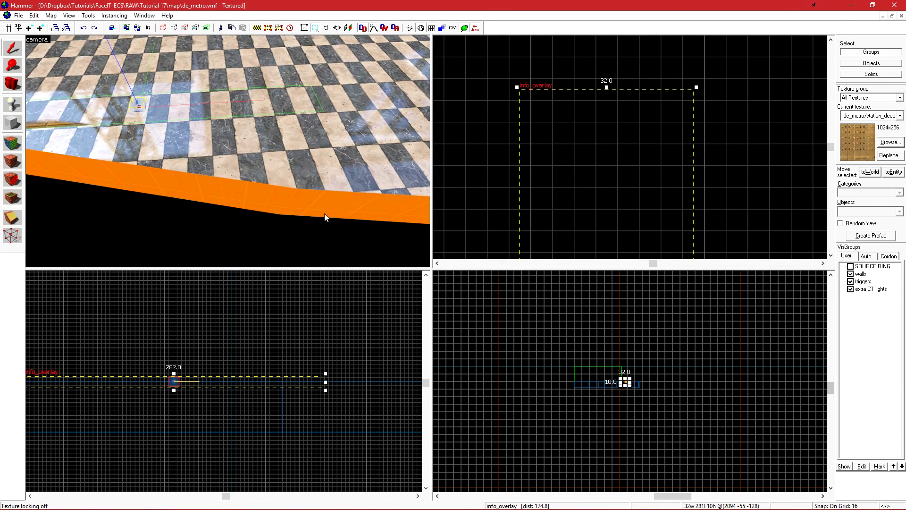
click(295, 192)
click(138, 104)
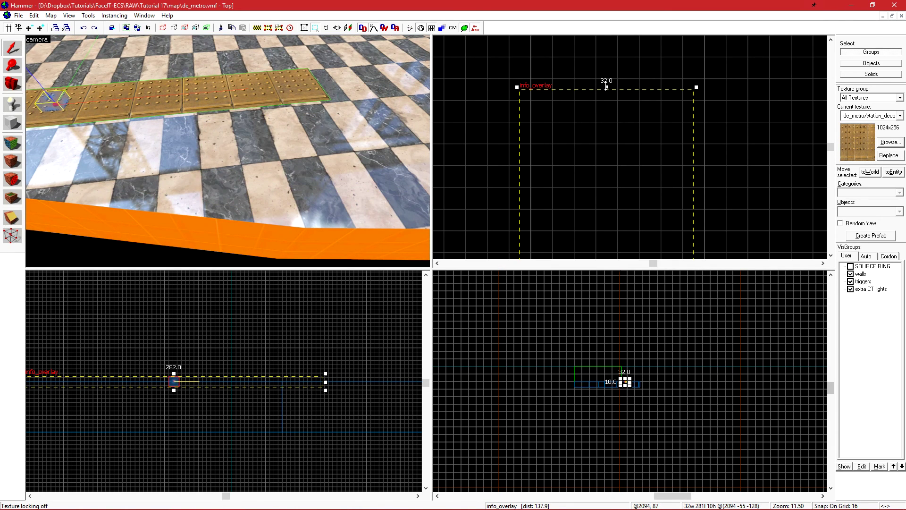
drag(607, 86, 620, 208)
middle_drag(604, 158, 608, 89)
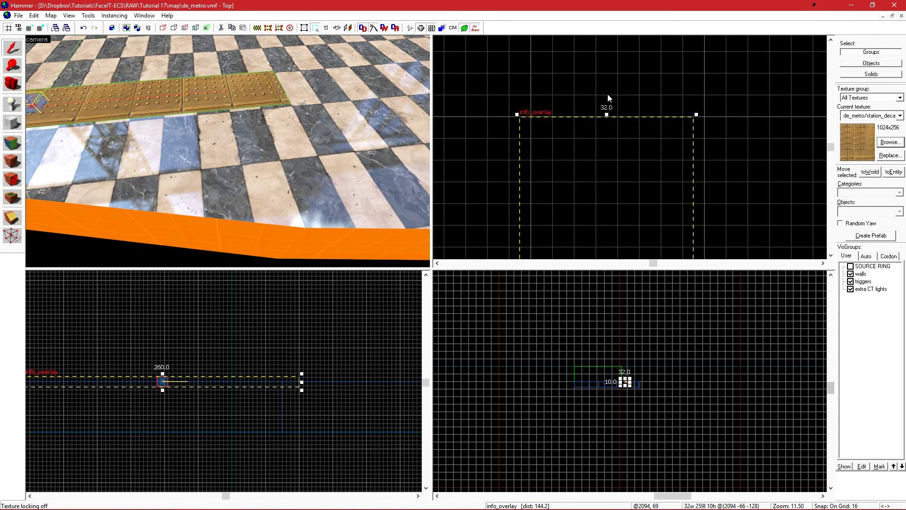
drag(607, 114, 607, 141)
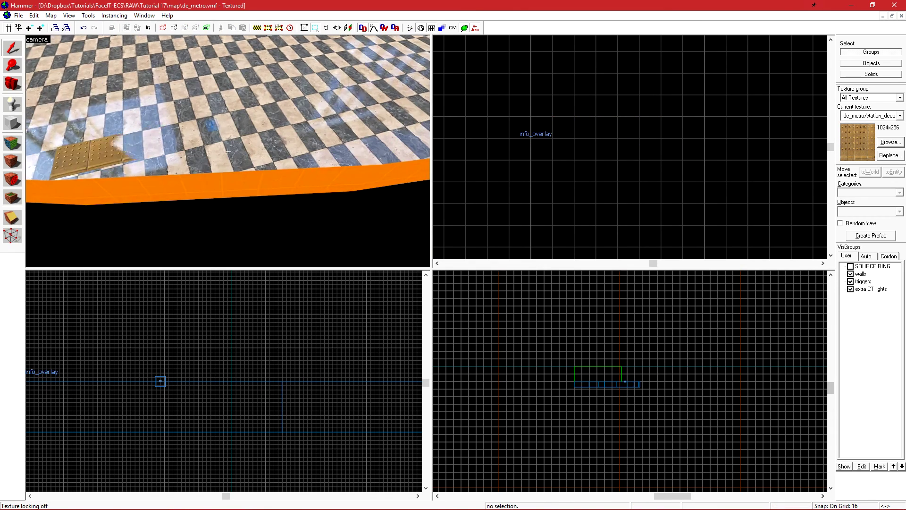
Duplicate the station_decal overlay lengthwise, place the copy end to end with the original, and select the copy.
click(215, 128)
scroll(616, 175, down, 11)
mouse_move(614, 189)
mouse_down()
mouse_move(625, 155)
mouse_move(608, 53)
mouse_move(625, 65)
mouse_move(625, 115)
mouse_up()
scroll(619, 196, up, 13)
click(214, 129)
click(420, 79)
key(z)
key(z)
click(154, 126)
click(308, 105)
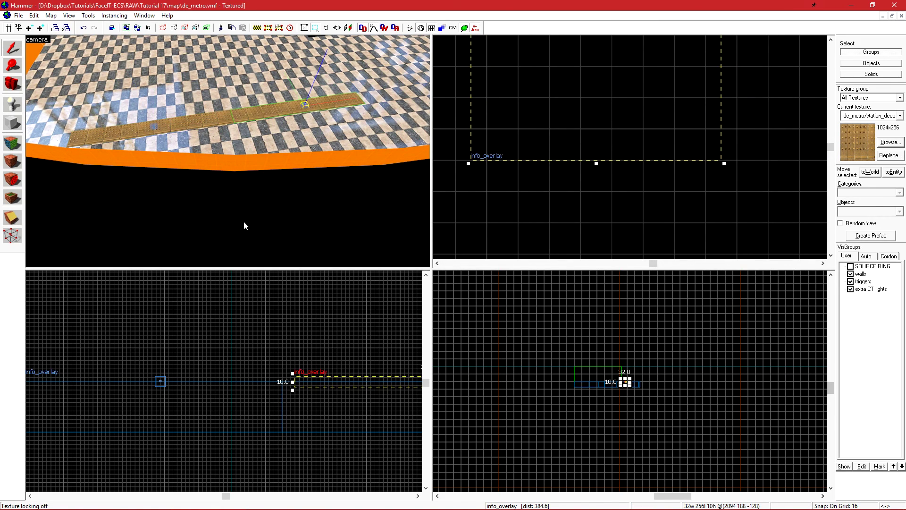
Enlarge the camera view, select both station_decal overlays, and move their adjoining outer corners to the platform-edge bend with the Overlay tool.
key(shift+z)
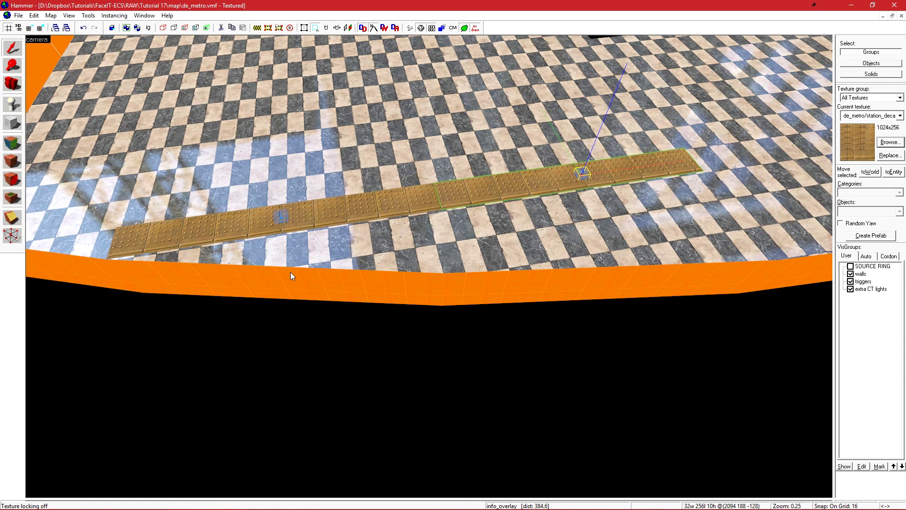
ctrl+click(285, 222)
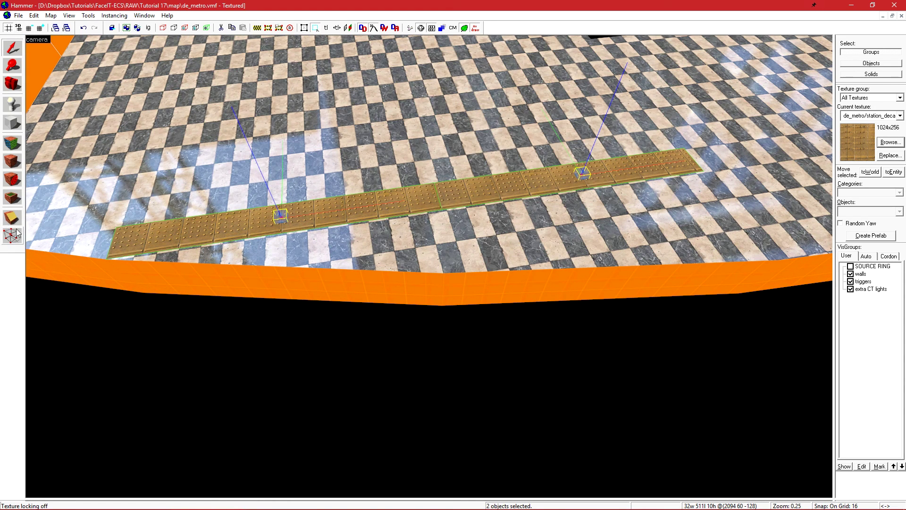
click(14, 200)
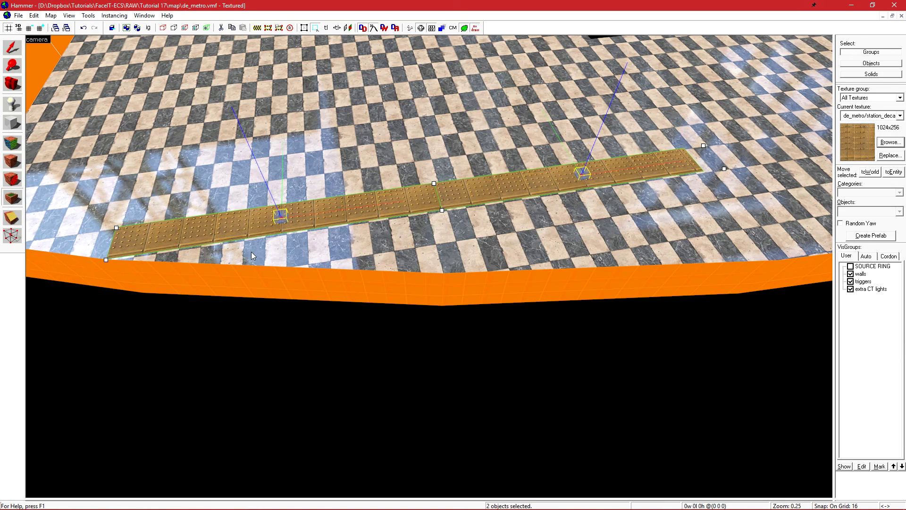
key(z)
key(w)
key(z)
key(w)
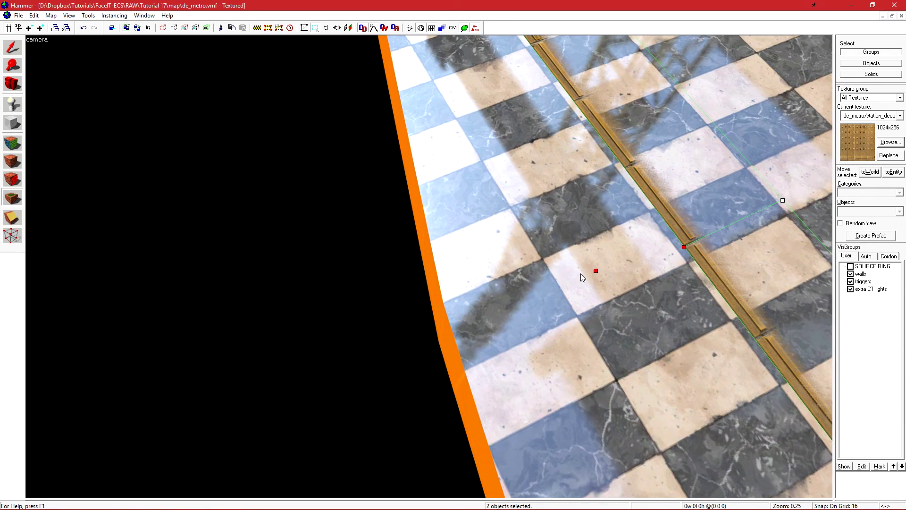
drag(446, 305, 446, 308)
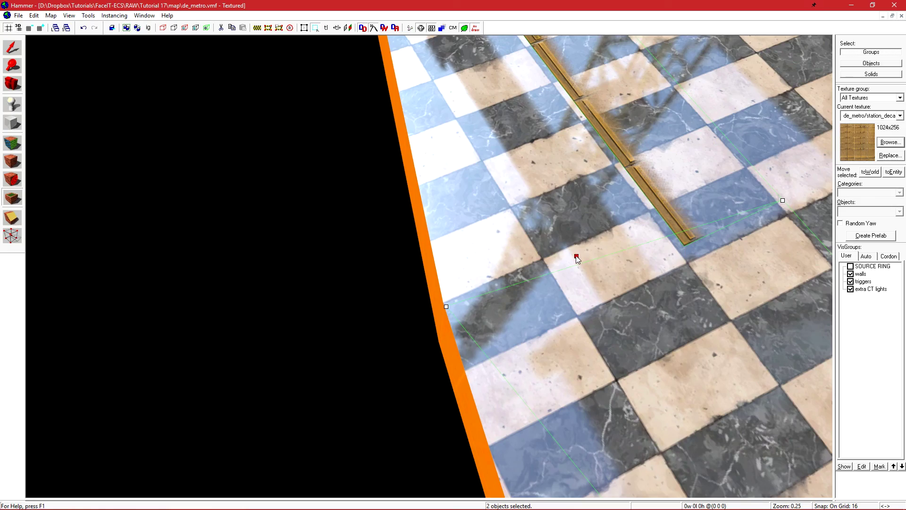
click(446, 307)
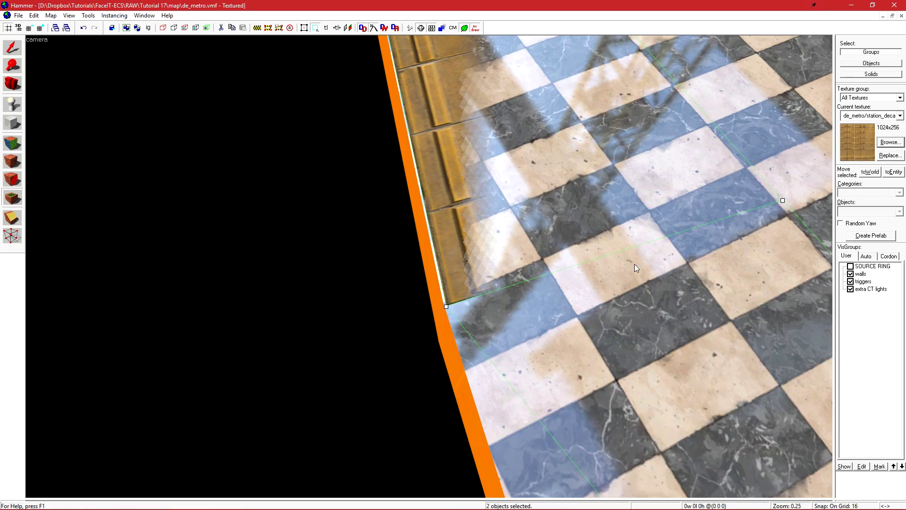
Pull the inner corners at the joint of the two station_decal overlays closer to the platform edge.
key(z)
key(s)
key(w)
key(z)
key(w)
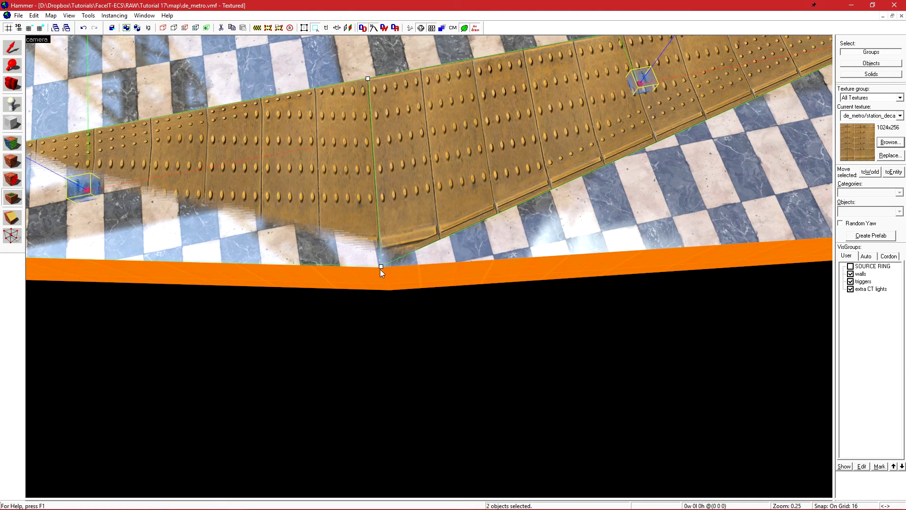
scroll(370, 101, up, 2)
scroll(348, 71, down, 3)
drag(382, 123, 391, 212)
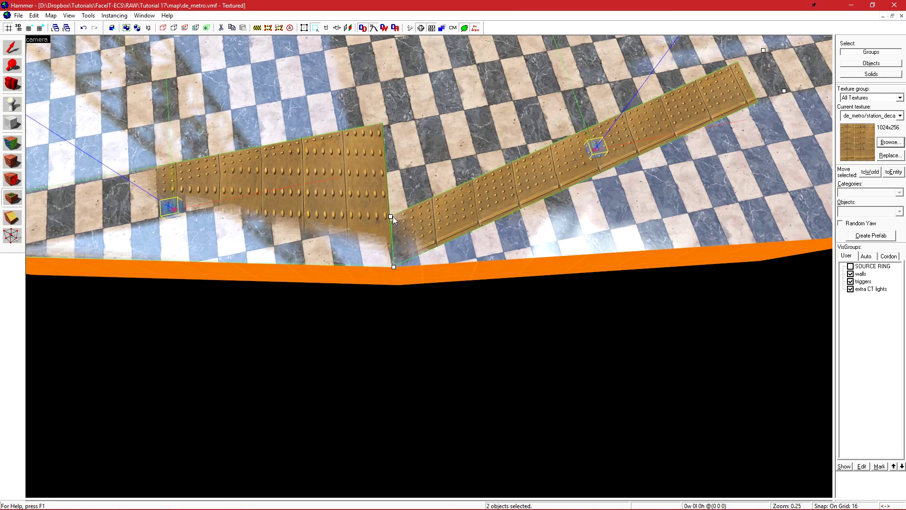
Move the copied overlay's far-end corners to the next bend in the platform edge, and clear the selection.
key(w)
key(d)
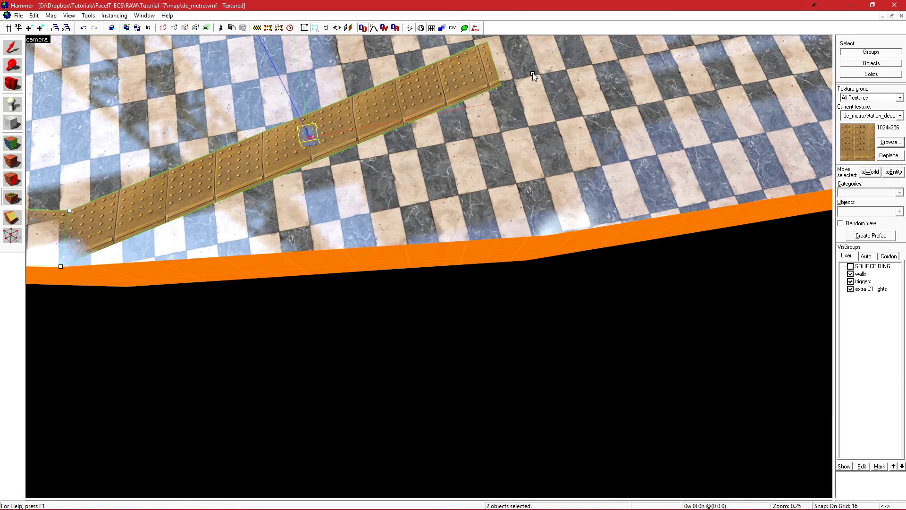
drag(532, 74, 381, 344)
key(z)
key(z)
key(a)
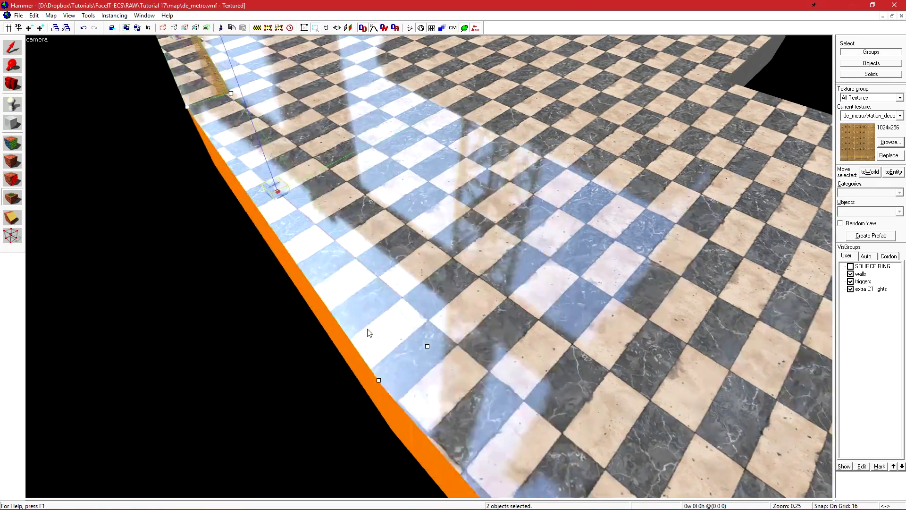
key(z)
key(s)
key(z)
key(shift+s)
key(z)
key(z)
key(Escape)
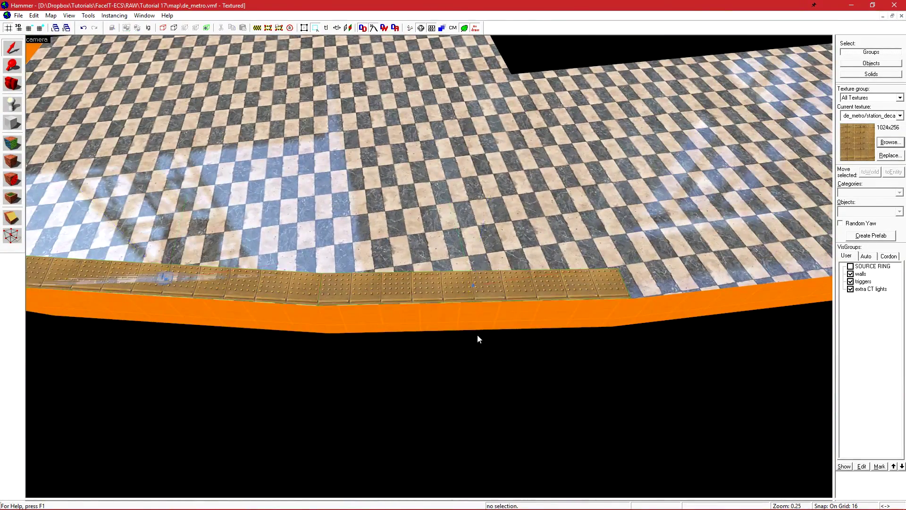
Select the floor brush to check the copied overlay's end against the brush boundary, and reselect that overlay.
click(614, 297)
click(472, 285)
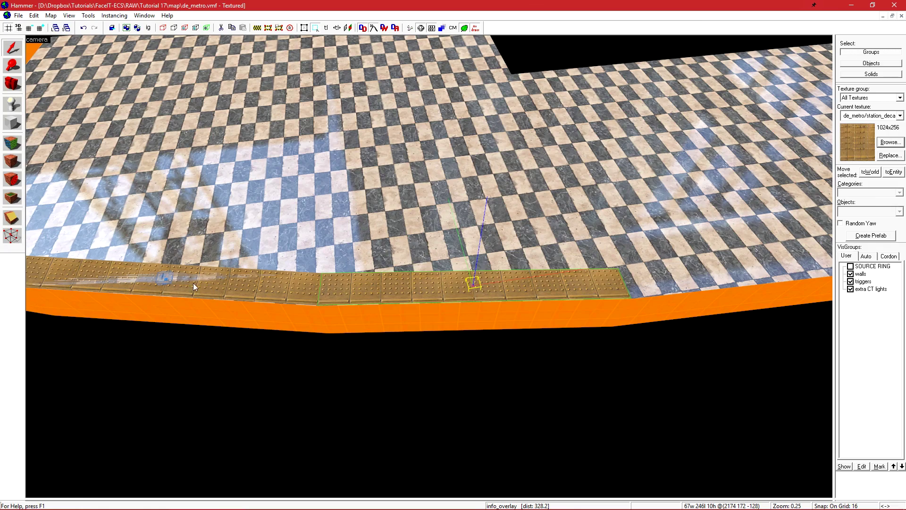
click(582, 257)
key(z)
key(w)
key(d)
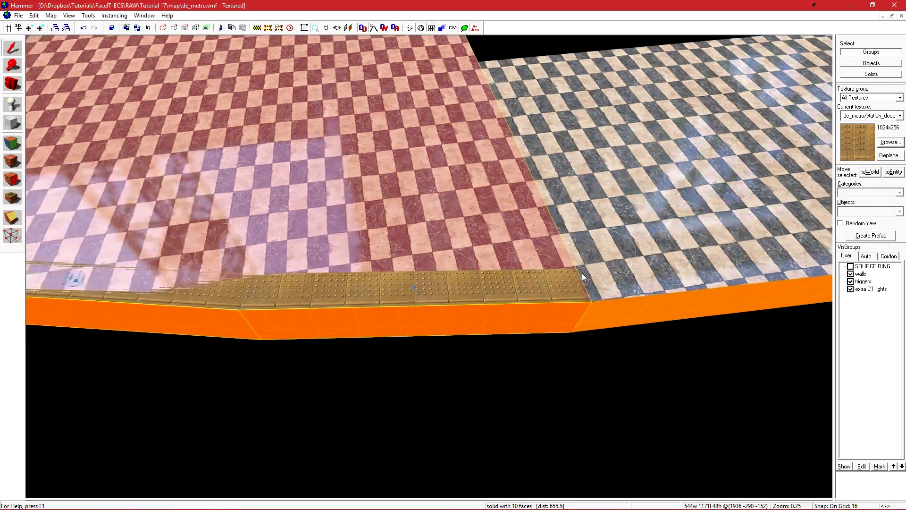
key(z)
key(z)
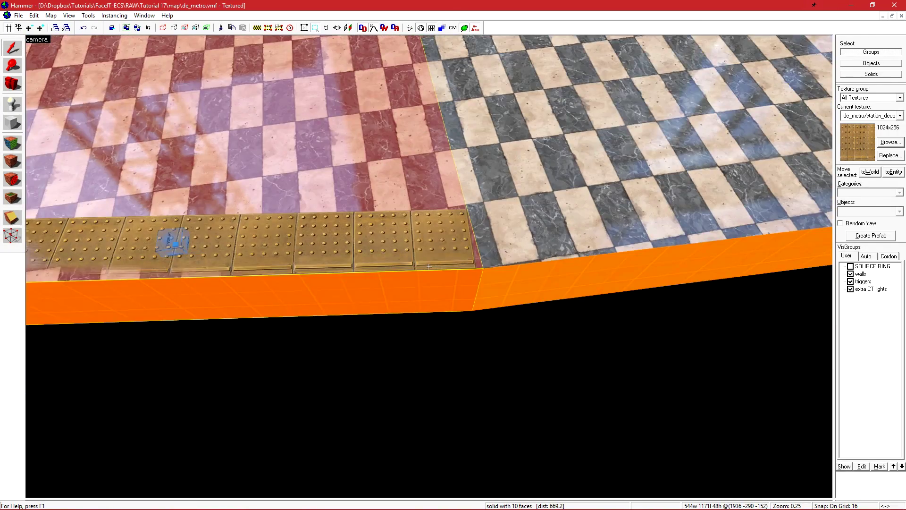
key(z)
click(177, 245)
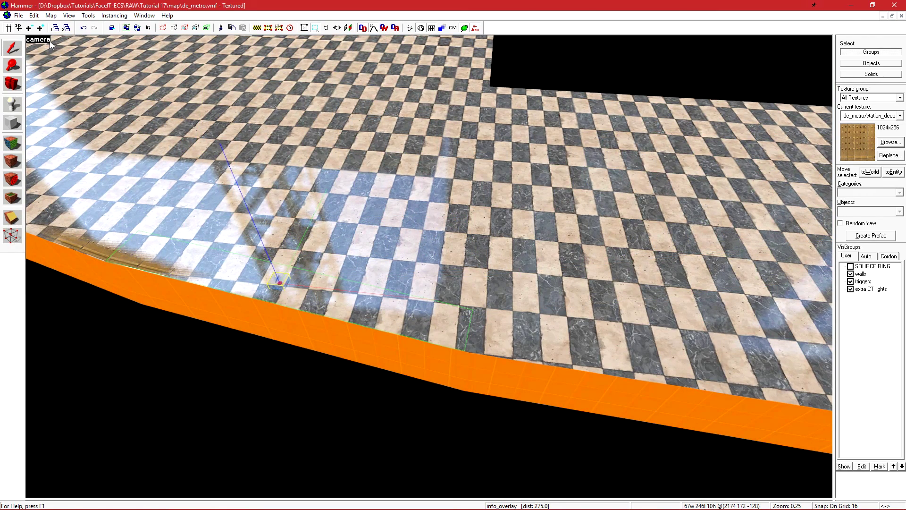
Switch the camera view to wireframe and align the copied overlay's outer end corner with the floor brush corner.
click(50, 42)
click(71, 83)
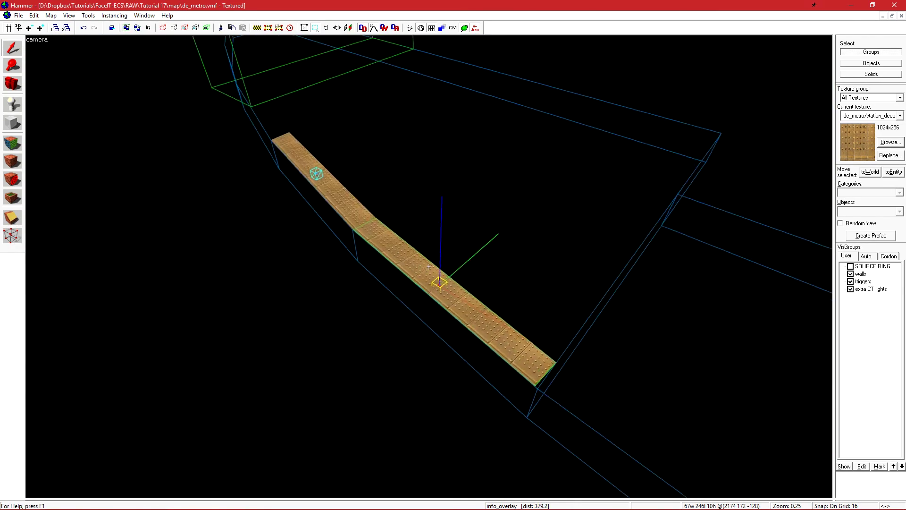
key(z)
key(w)
key(z)
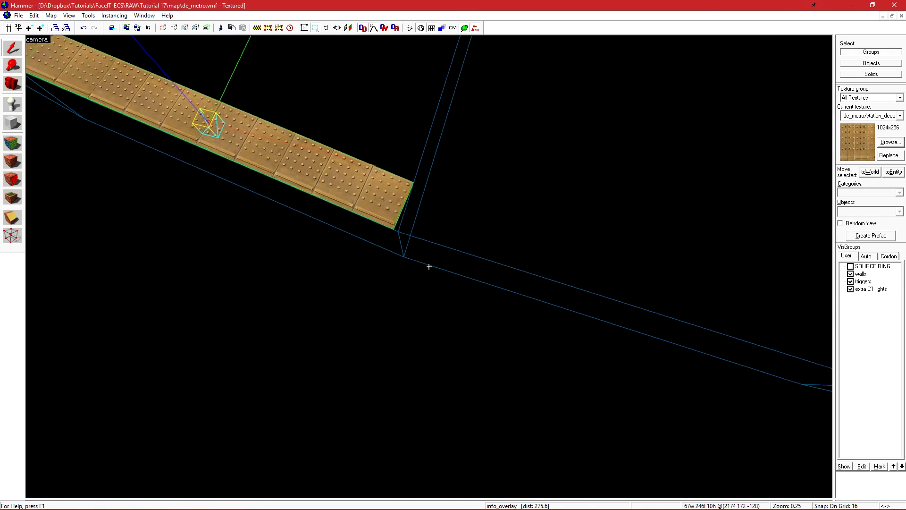
key(w)
key(s)
key(z)
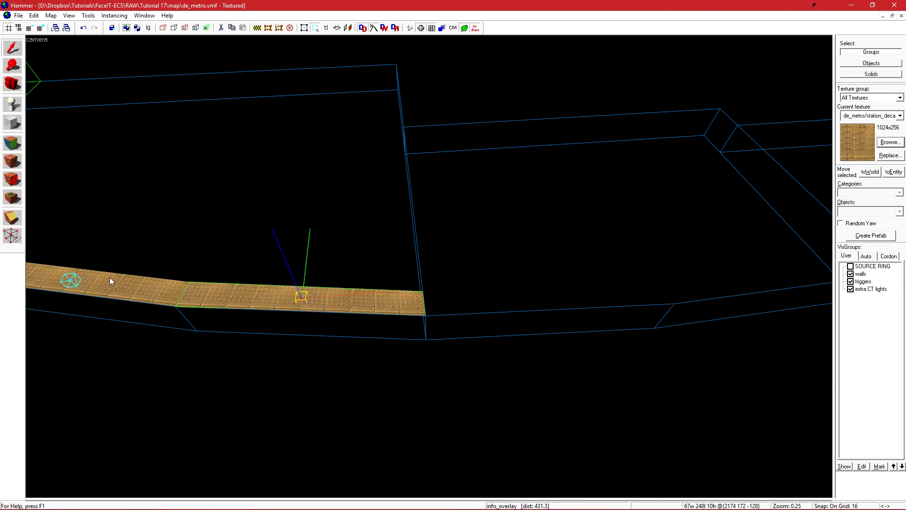
Select both station_decal overlays and duplicate them onto the next section of the platform.
ctrl+click(68, 280)
drag(295, 304, 637, 230)
key(d)
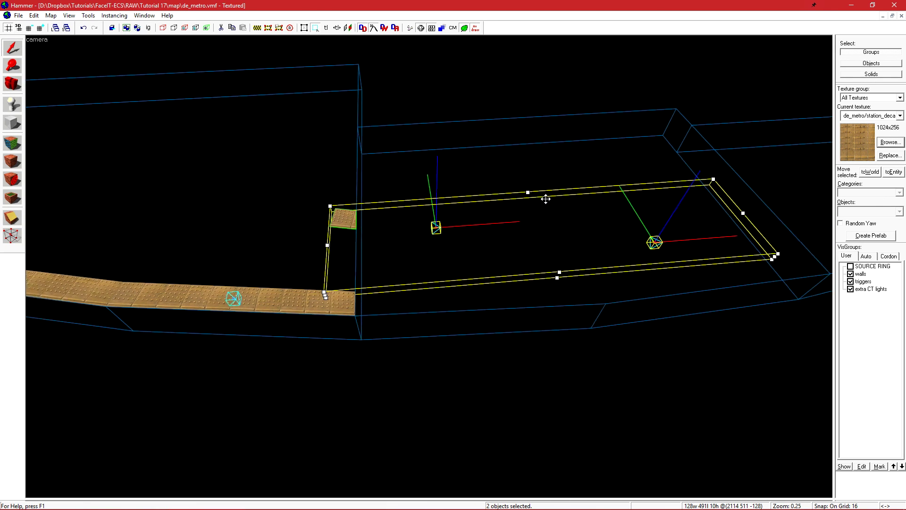
Assign the next floor section as the Brush faces of both new overlays, and reposition them on that section.
key(alt+Return)
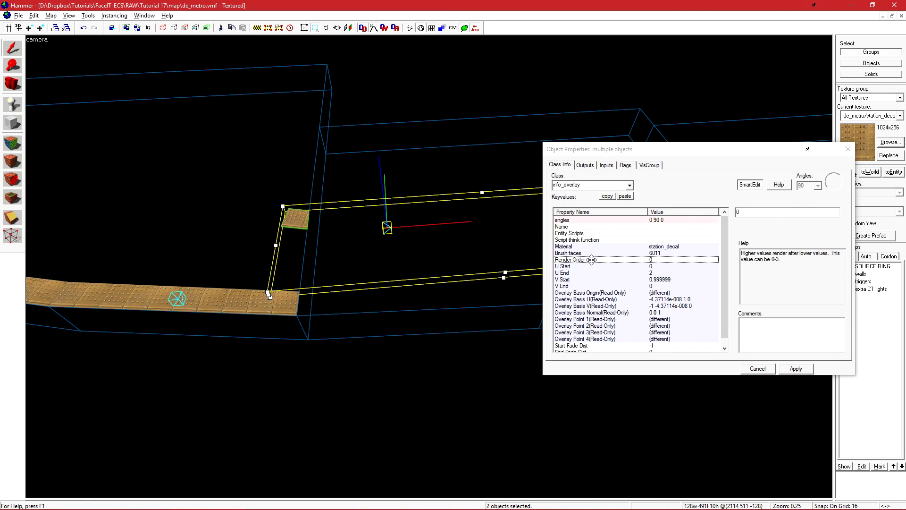
click(584, 253)
click(745, 228)
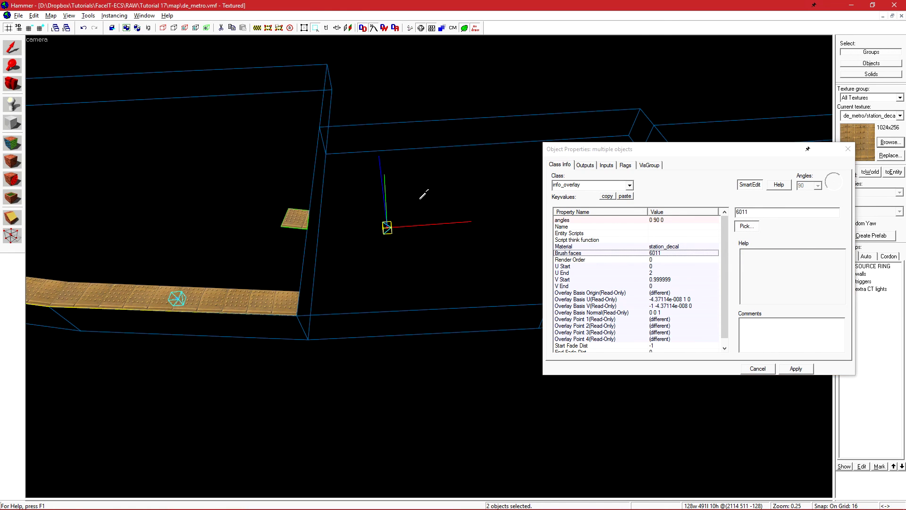
click(797, 369)
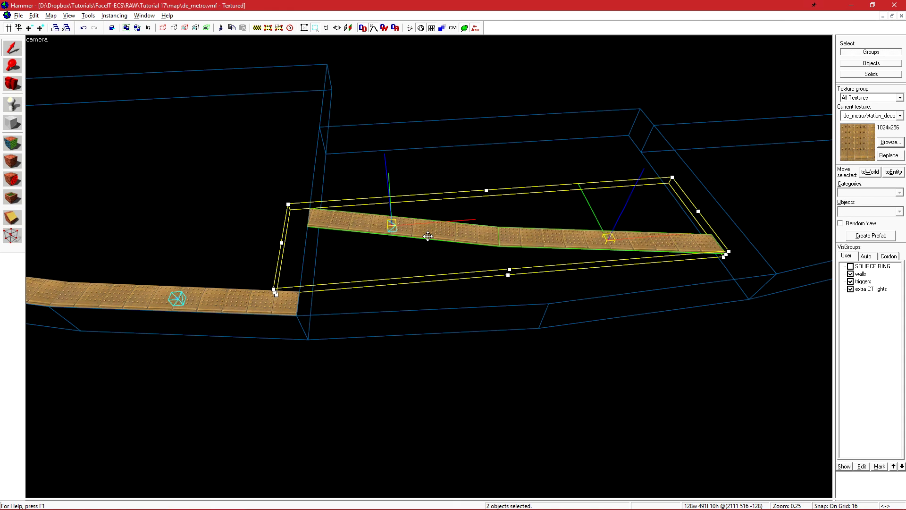
drag(455, 232, 503, 263)
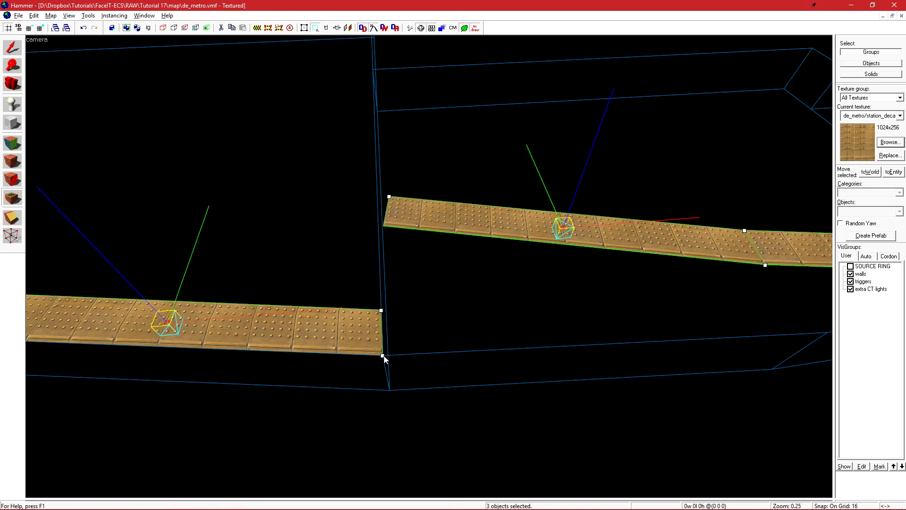
drag(384, 356, 381, 311)
scroll(384, 312, up, 2)
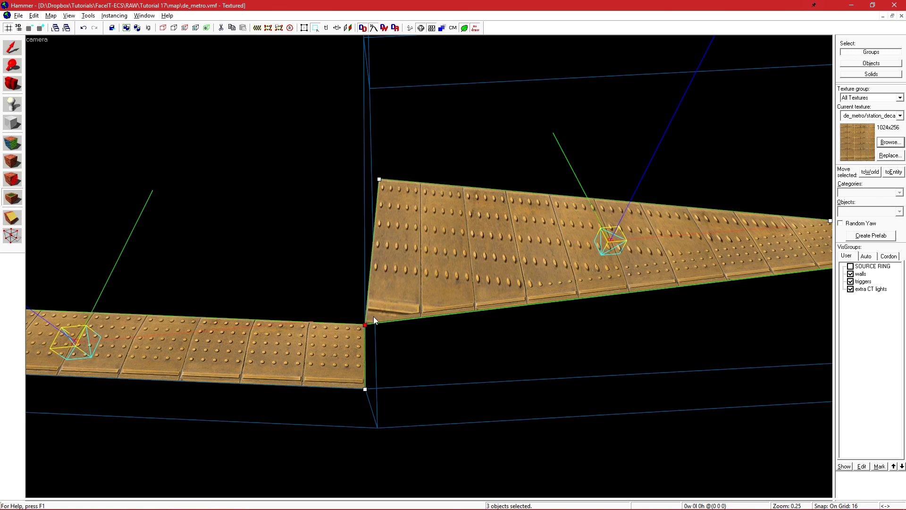
key(ctrl+z)
Join the near-end corners of the duplicated strip to the end corners of the first strip at the platform bend.
key(z)
key(z)
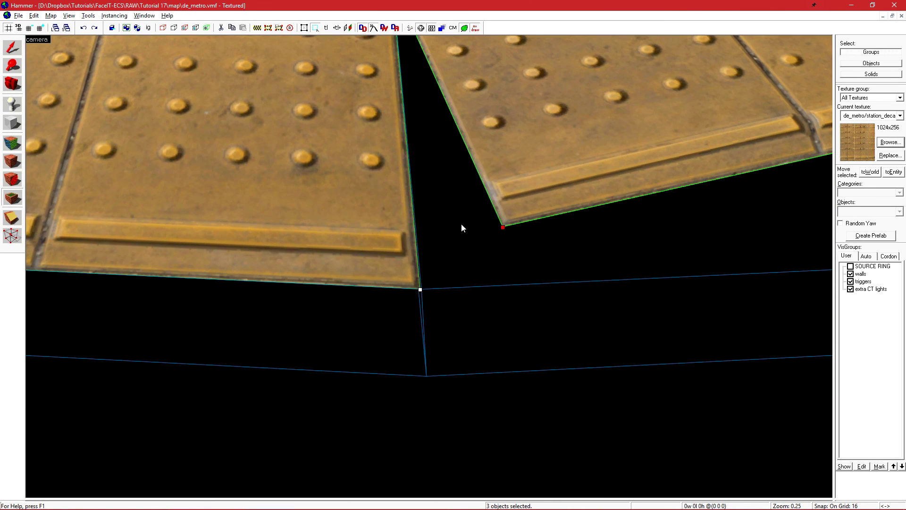
drag(419, 294, 420, 291)
scroll(425, 278, up, 4)
scroll(428, 271, down, 1)
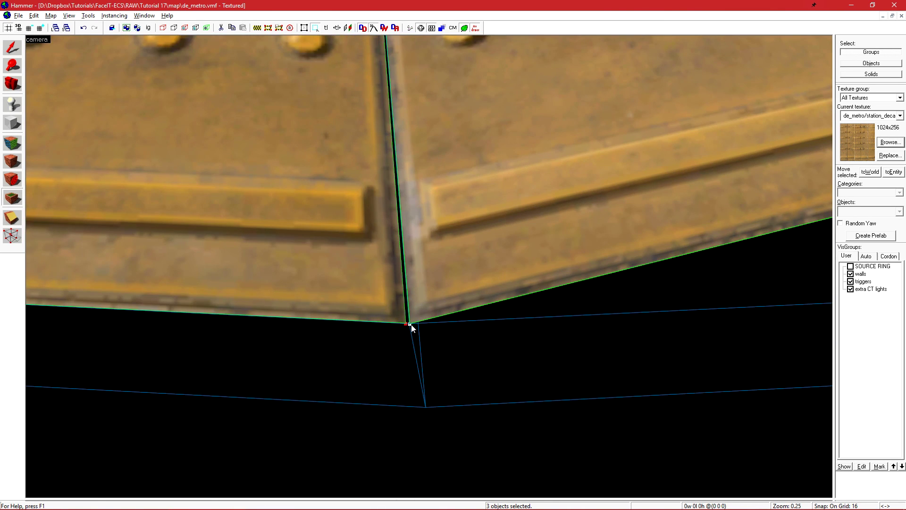
Assign the two adjoining floor faces as the Brush faces of the station_decal overlay beside the platform bend.
scroll(412, 324, down, 5)
key(shift+s)
key(alt+Return)
click(167, 228)
key(z)
key(z)
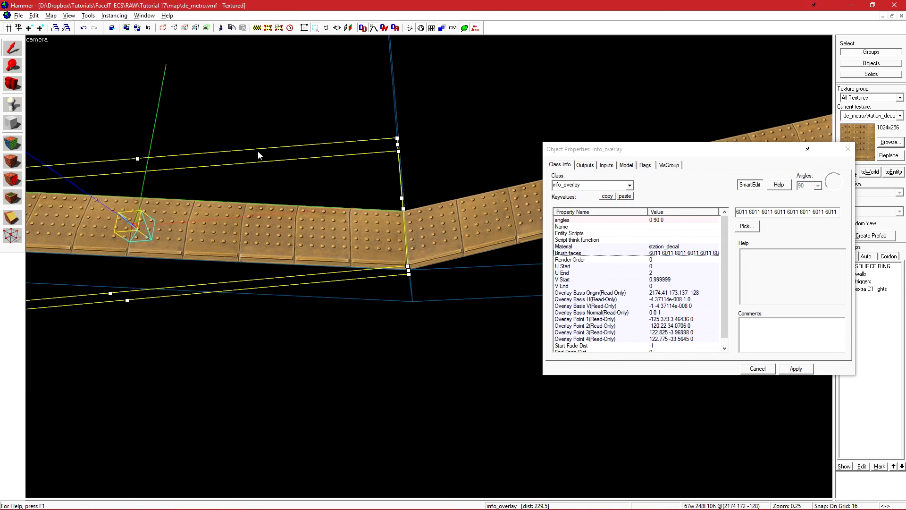
click(751, 227)
key(s)
key(a)
click(482, 141)
ctrl+click(339, 114)
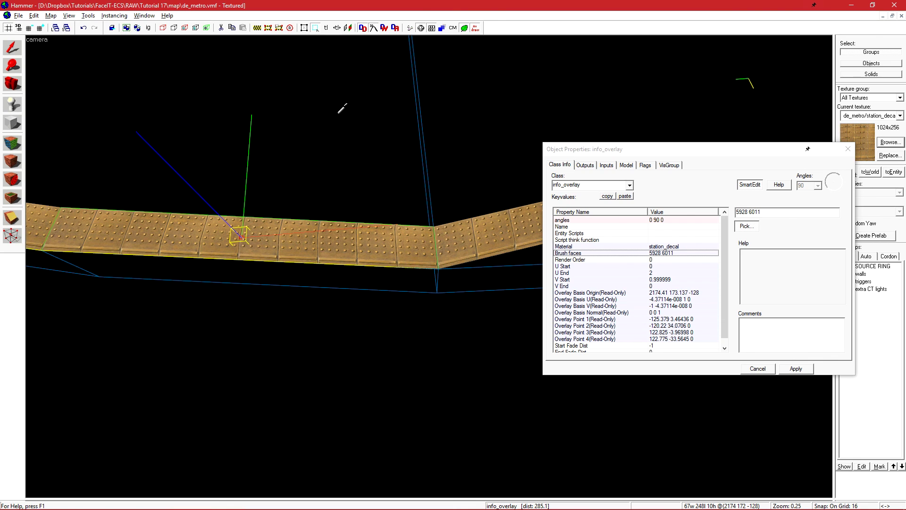
click(797, 368)
key(Escape)
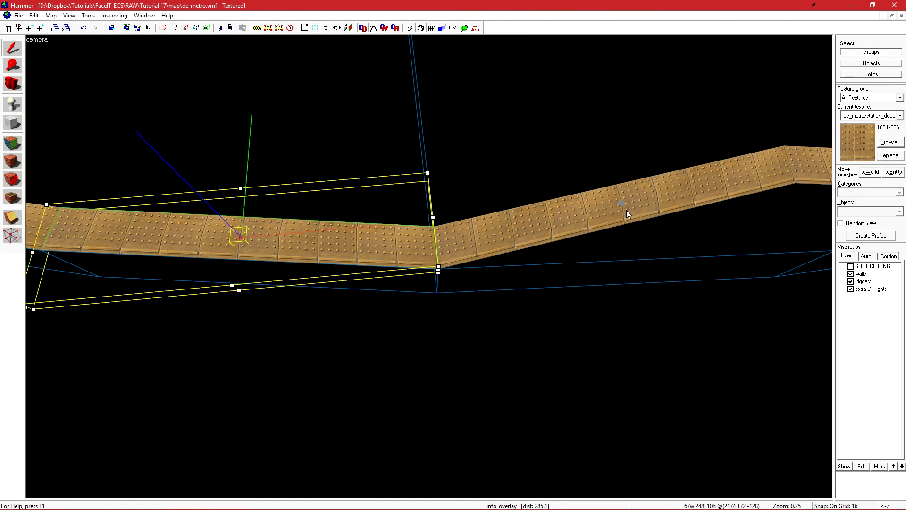
With both neighbouring overlays in overlay editing, merge their outer corners at the bend onto the floor brush corner.
key(w)
key(s)
key(d)
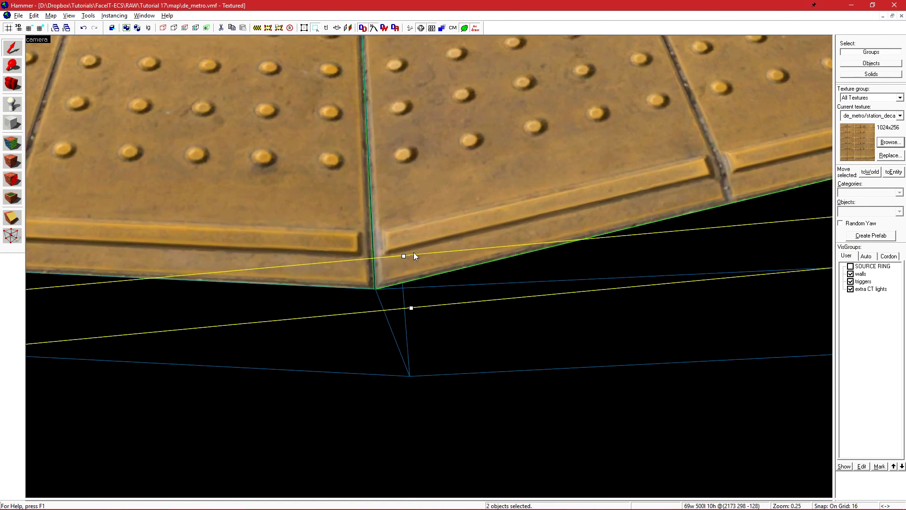
key(w)
click(13, 198)
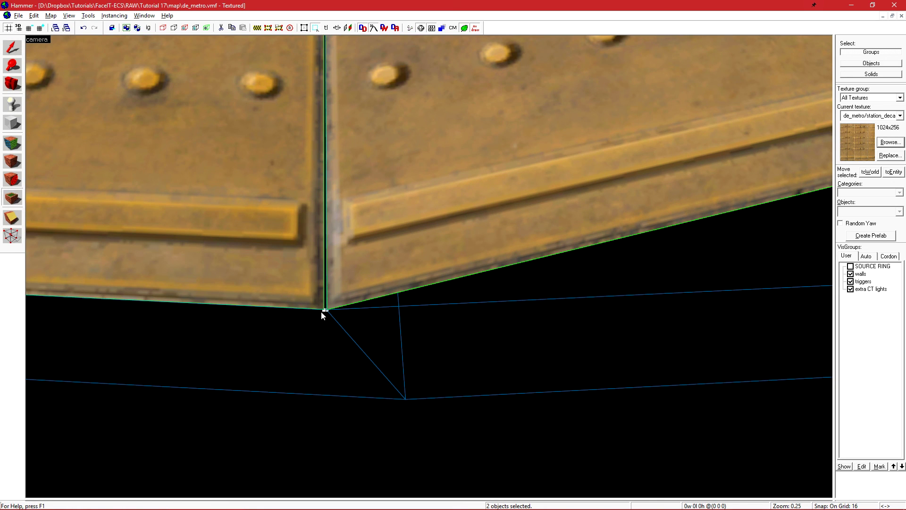
drag(327, 309, 327, 312)
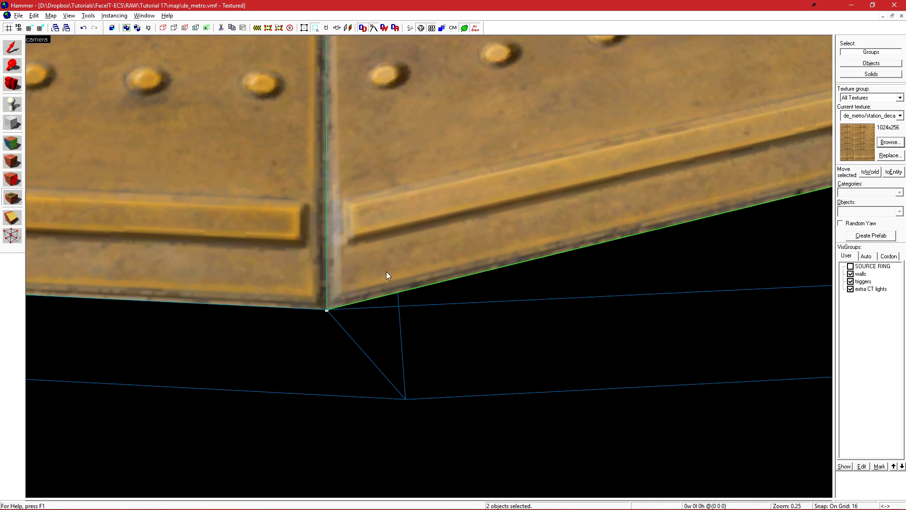
key(s)
key(a)
key(z)
key(s)
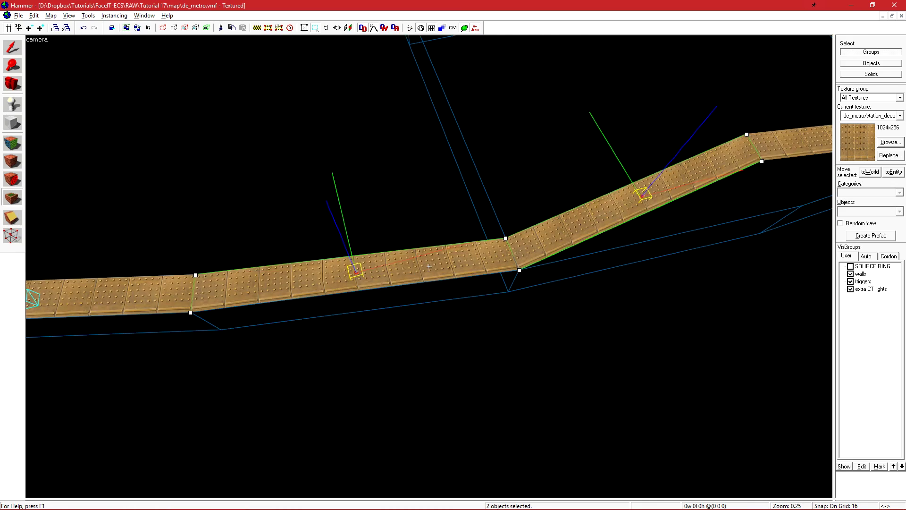
Try pulling the inner corner of a single overlay away from the neighbouring strip at the joint.
key(w)
key(z)
ctrl+click(382, 150)
drag(349, 169, 369, 284)
drag(349, 169, 369, 284)
drag(357, 112, 366, 232)
key(z)
key(z)
key(ctrl+z)
key(w)
click(676, 283)
key(ctrl+z)
key(s)
click(373, 149)
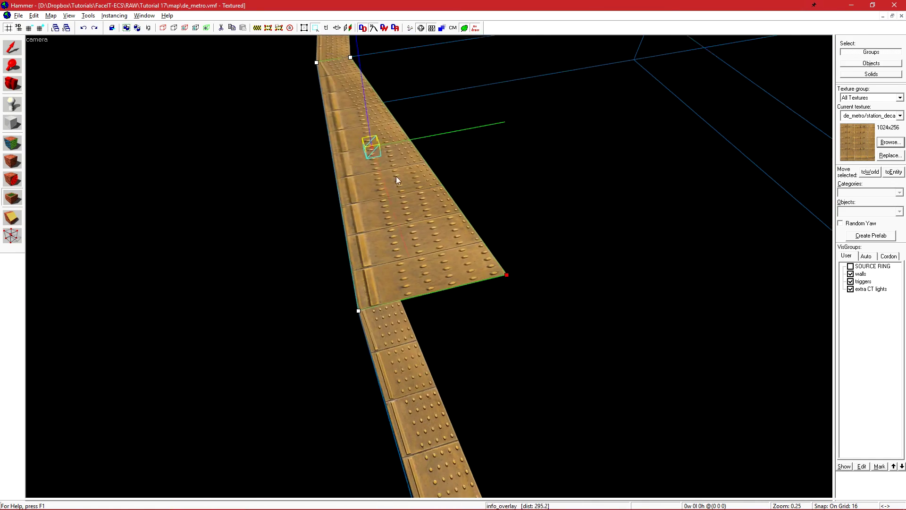
Add the neighbouring overlay to the selection and align the strip's outer end corner with the floor brush corner.
key(z)
key(z)
ctrl+click(552, 187)
key(z)
key(w)
key(z)
drag(430, 299, 410, 276)
drag(269, 134, 410, 276)
key(z)
key(s)
key(w)
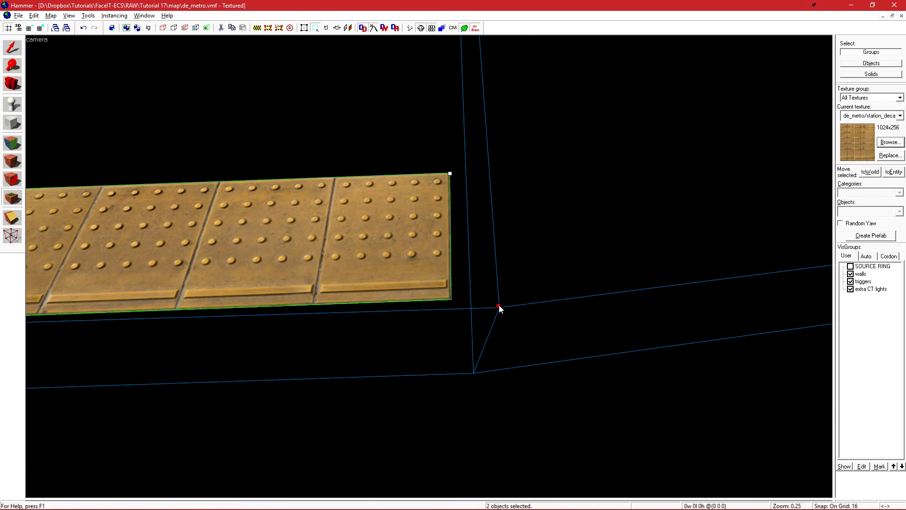
drag(499, 306, 501, 308)
key(z)
key(s)
key(w)
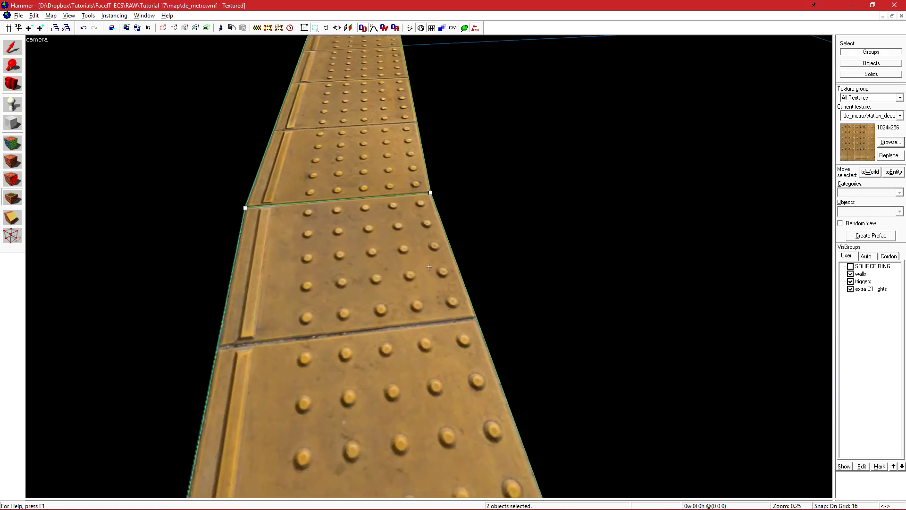
Clear the overlay selection and switch the camera view to 3D Textured.
key(s)
key(z)
key(Escape)
key(Escape)
key(s)
key(a)
key(d)
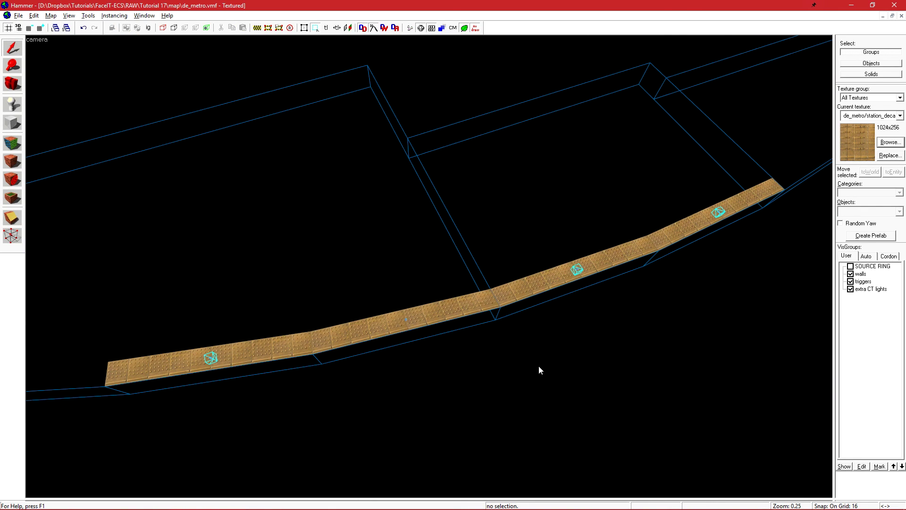
click(42, 40)
click(84, 103)
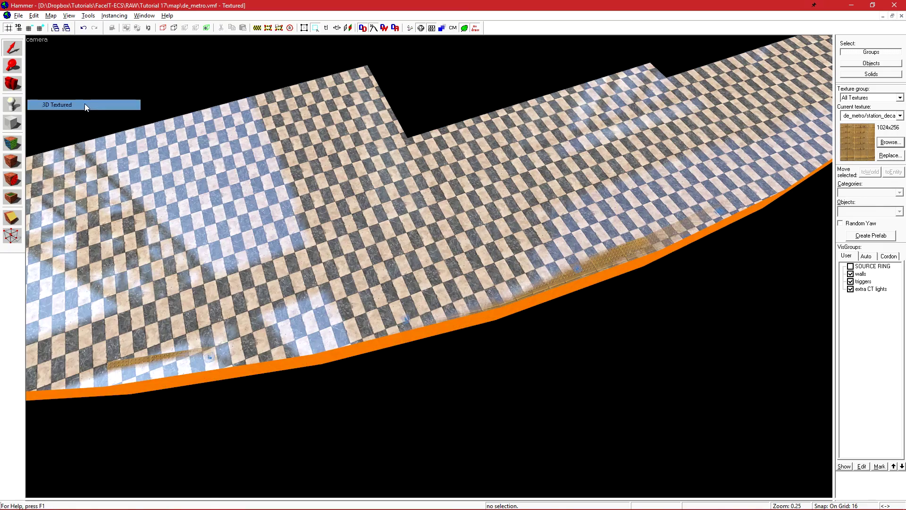
Unhide the rest of the map and inspect the station_decal strip along the curved platform edge.
key(z)
key(w)
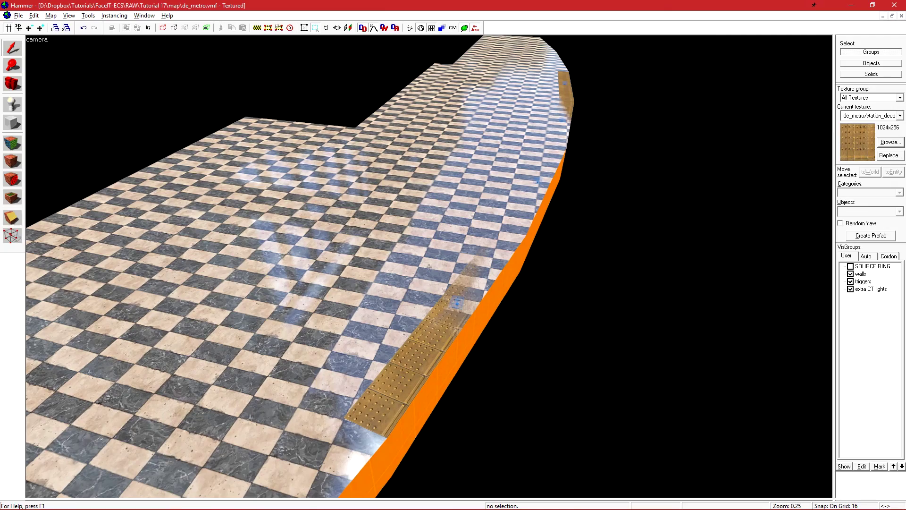
key(u)
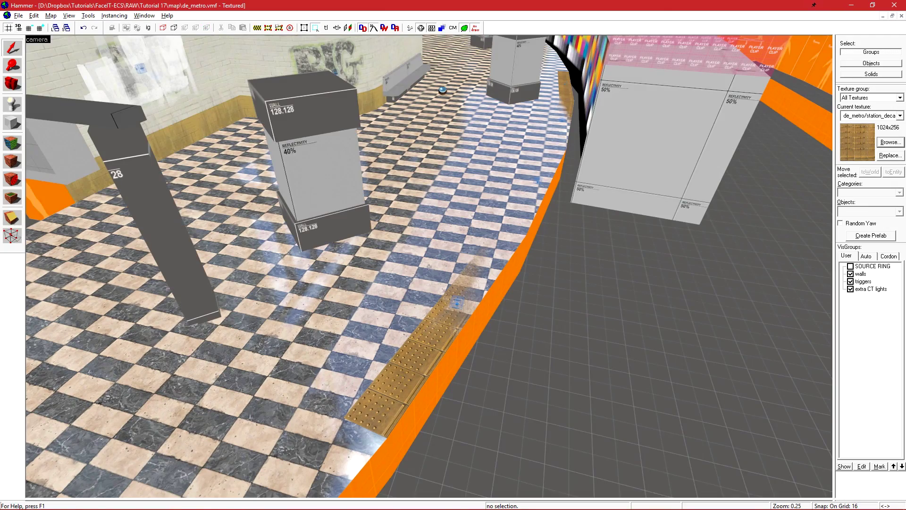
key(w)
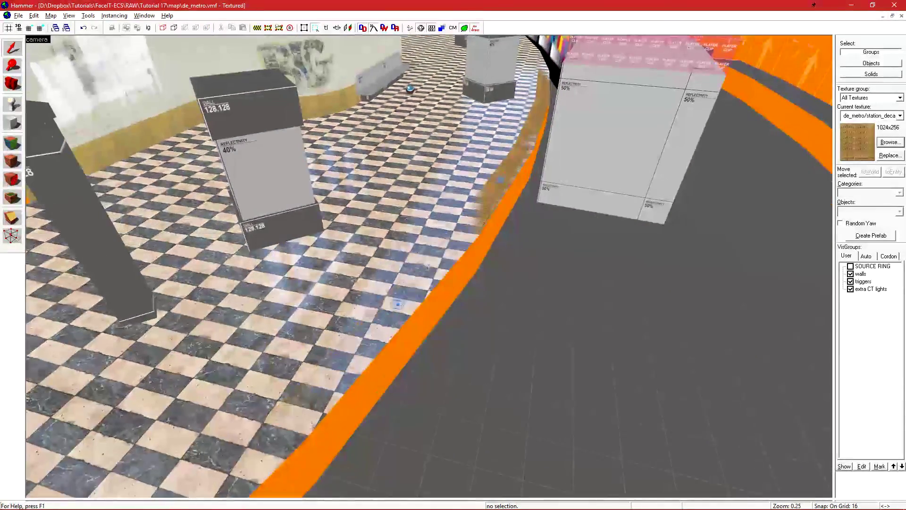
key(z)
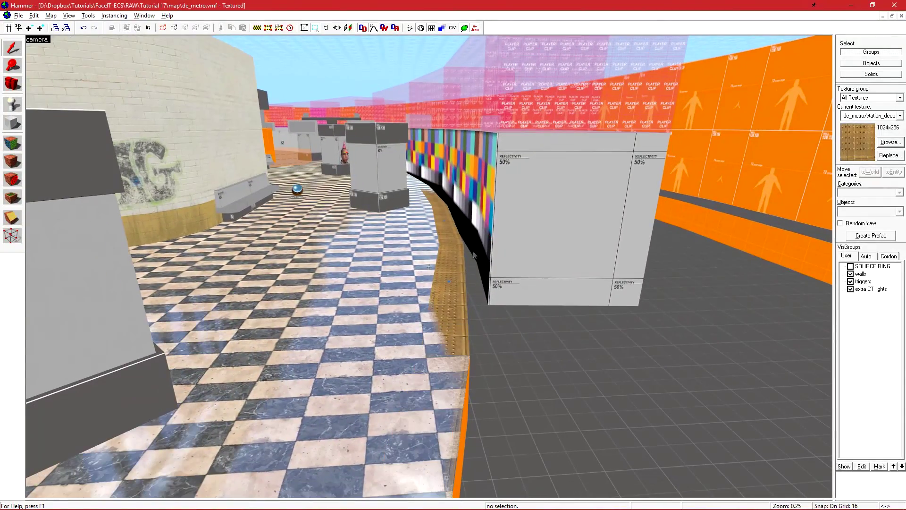
Compile the map with the Full compile - HDR only configuration.
click(409, 27)
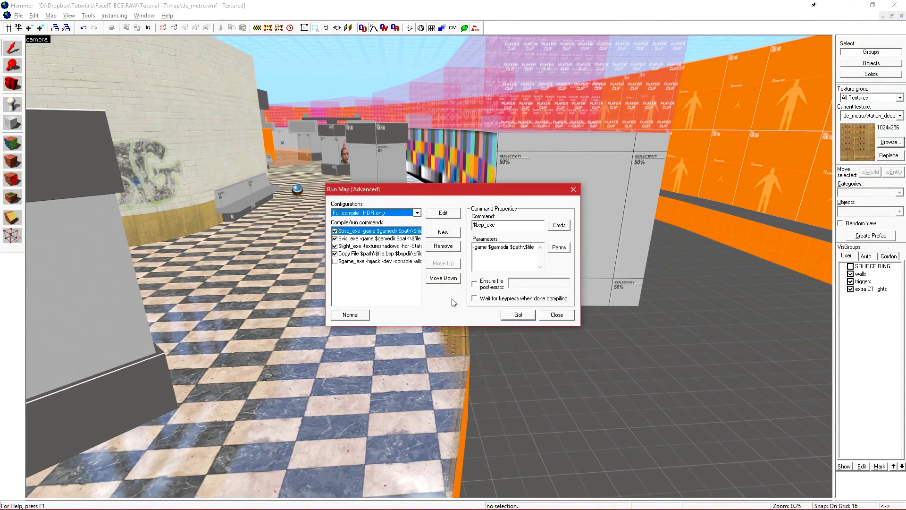
click(518, 316)
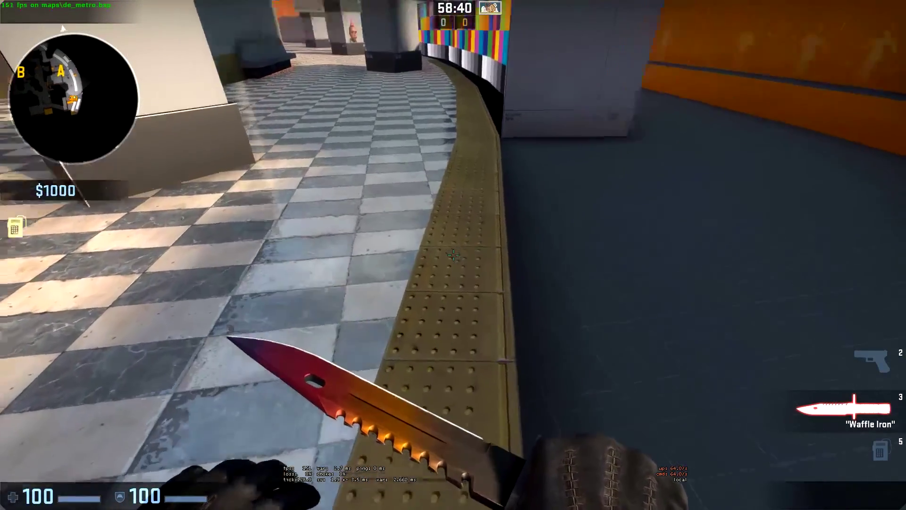